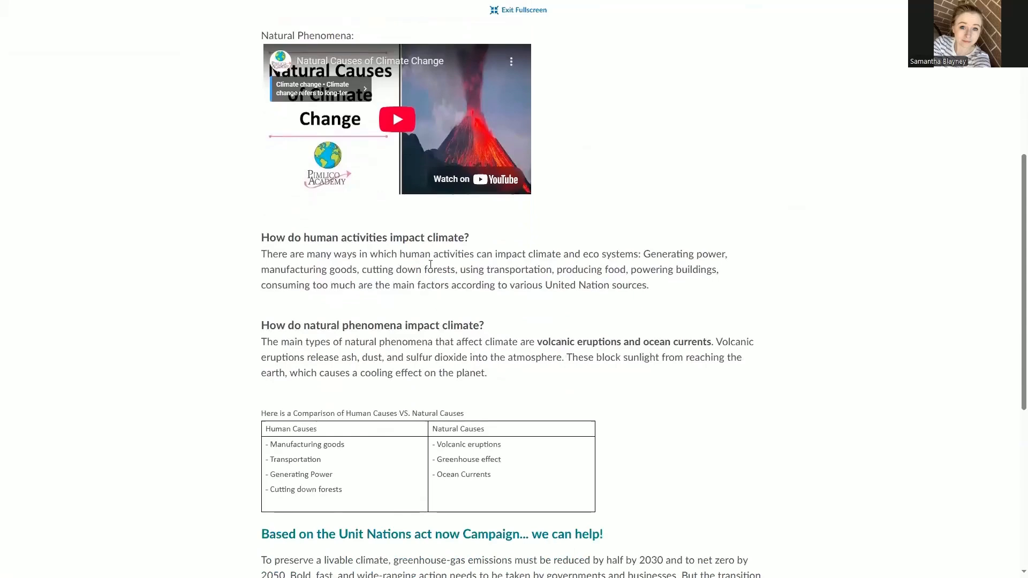
Review the rest of the Before Creator + lesson down to its Check Your Understanding section, and leave full screen mode.
{"action": "scroll", "coordinate": [474, 209], "scroll_direction": "down", "scroll_amount": 3}
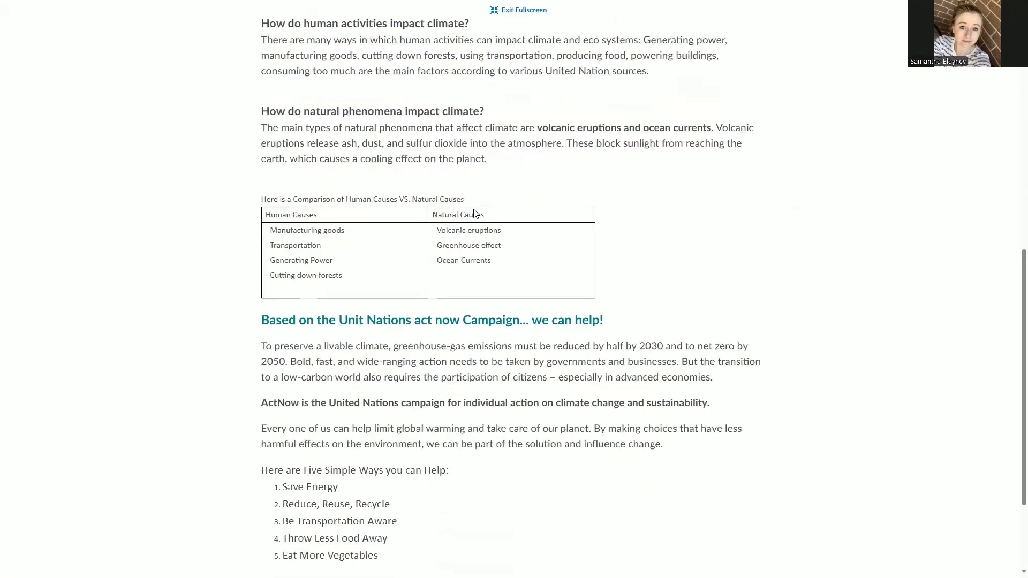
{"action": "scroll", "coordinate": [467, 233], "scroll_direction": "down", "scroll_amount": 1}
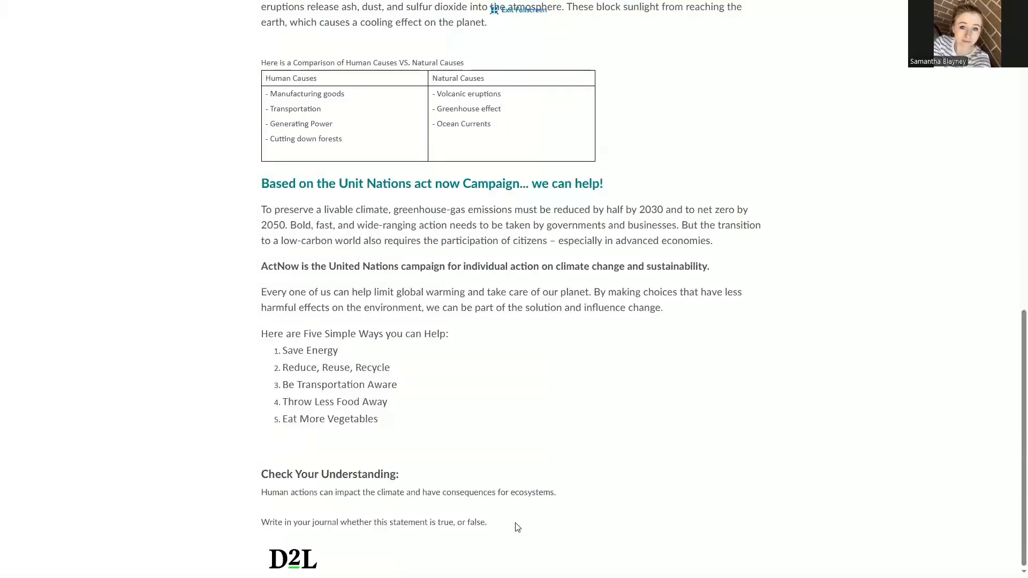
{"action": "left_click", "coordinate": [531, 20]}
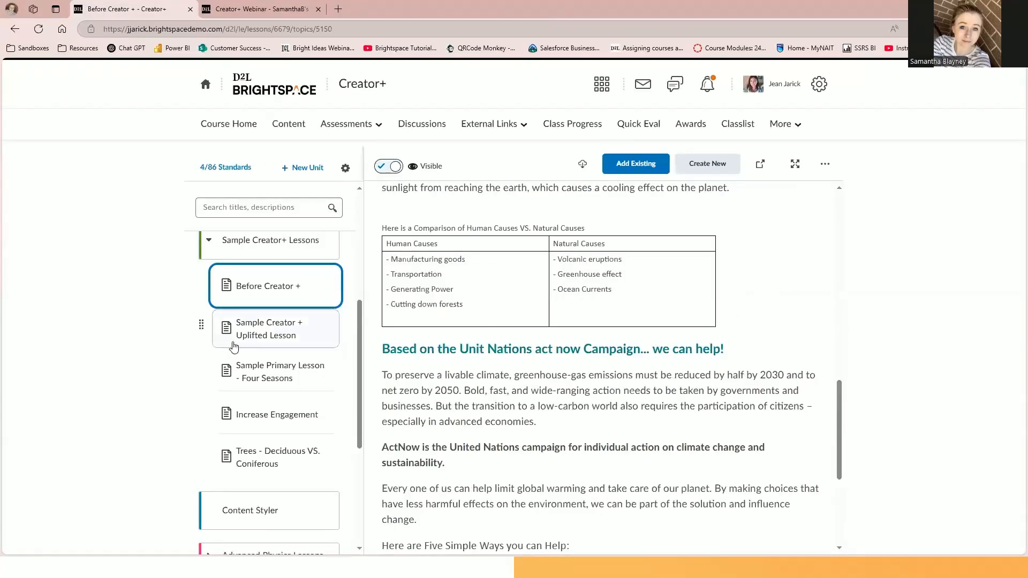
Open the Sample Creator + Uplifted Lesson in full screen mode and view its image cards.
{"action": "left_click", "coordinate": [252, 338]}
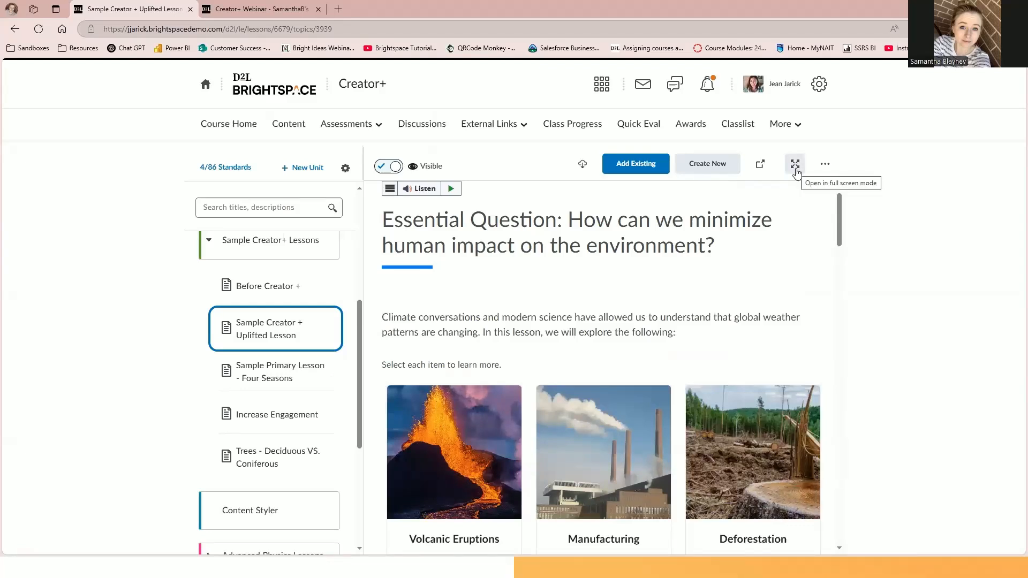
{"action": "left_click", "coordinate": [795, 165]}
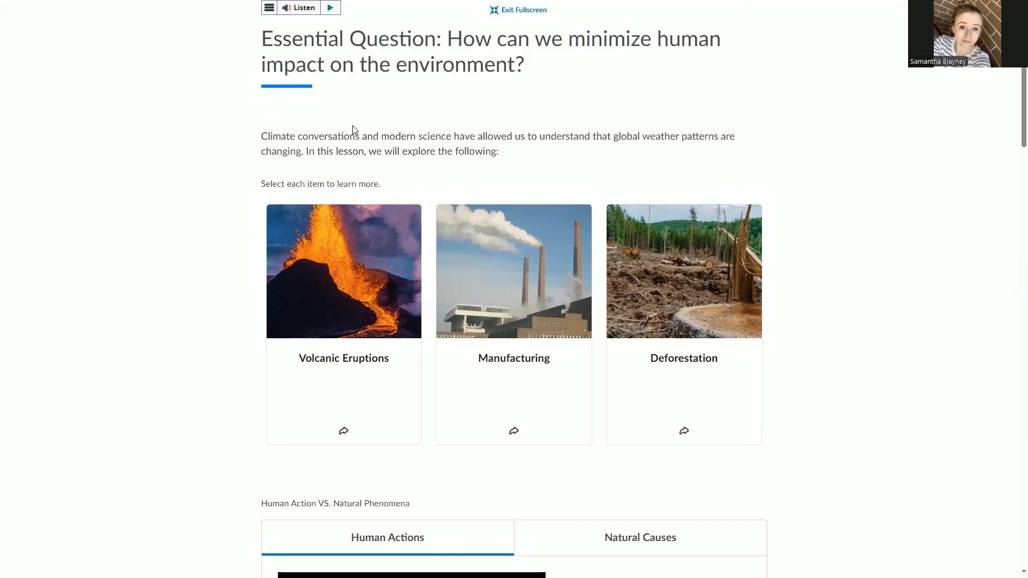
{"action": "scroll", "coordinate": [359, 130], "scroll_direction": "down", "scroll_amount": 1}
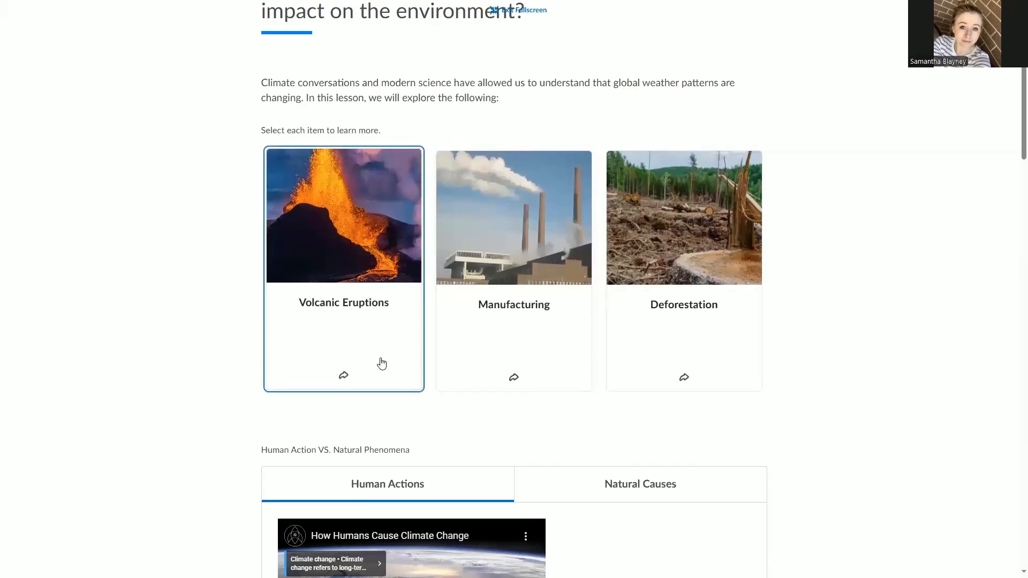
Flip the Volcanic Eruptions card to read its back, and turn it over to the image side again.
{"action": "left_click", "coordinate": [368, 344]}
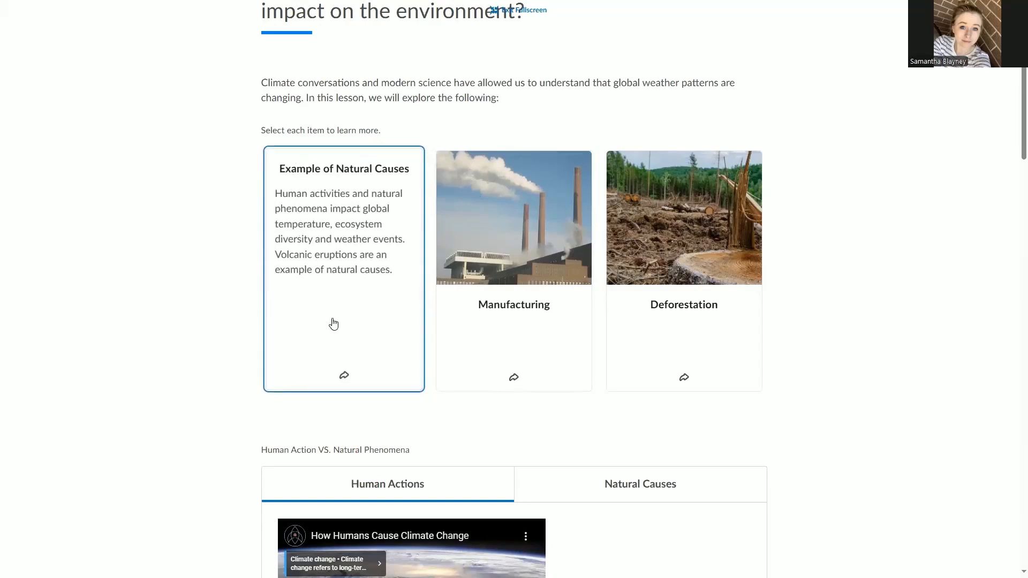
{"action": "scroll", "coordinate": [355, 239], "scroll_direction": "up", "scroll_amount": 1}
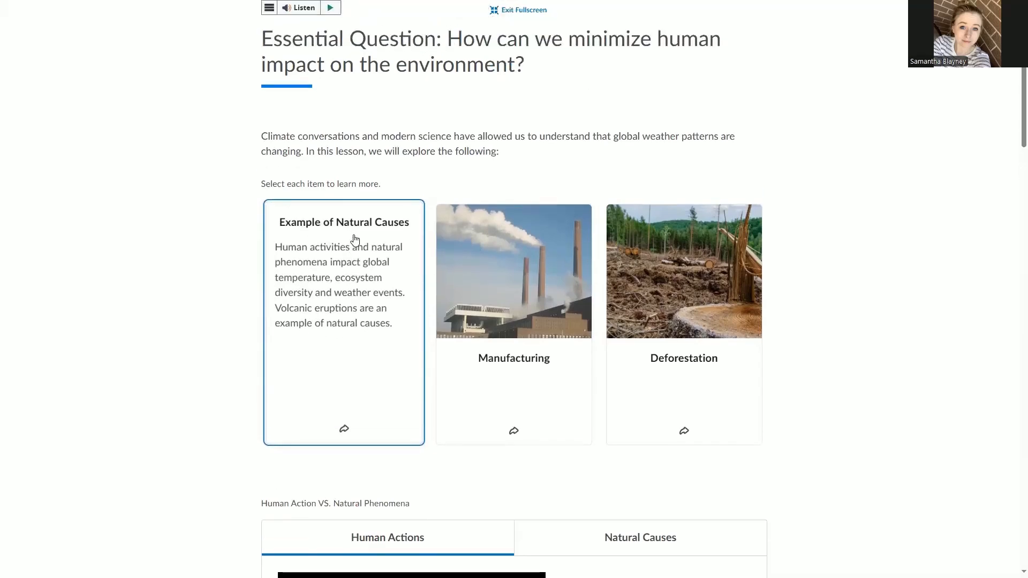
{"action": "scroll", "coordinate": [355, 239], "scroll_direction": "down", "scroll_amount": 1}
{"action": "left_click", "coordinate": [349, 289]}
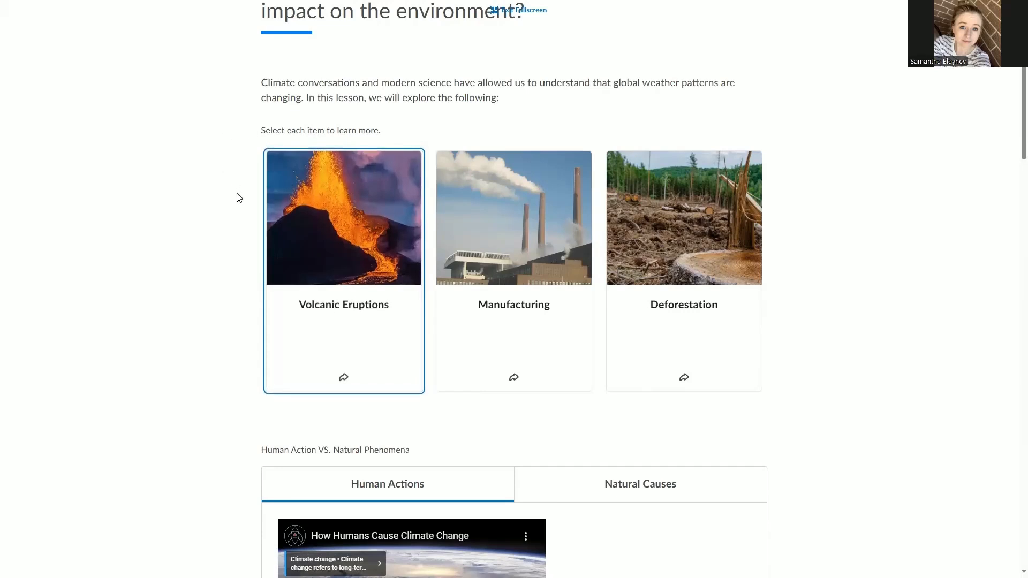
Compare the Human Actions and Natural Causes videos in the tabbed section, finishing on Natural Causes.
{"action": "scroll", "coordinate": [250, 262], "scroll_direction": "down", "scroll_amount": 5}
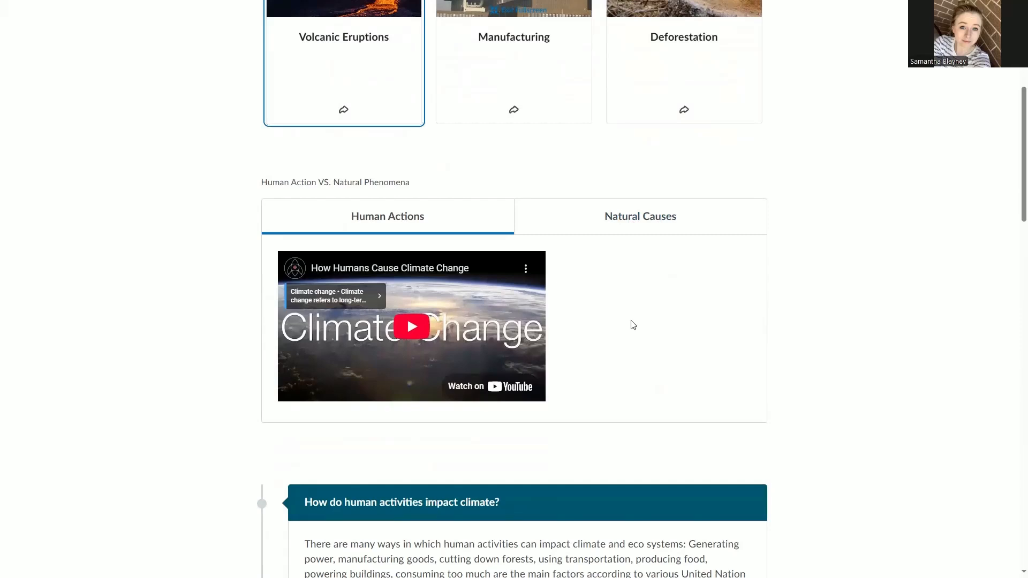
{"action": "left_click", "coordinate": [599, 219]}
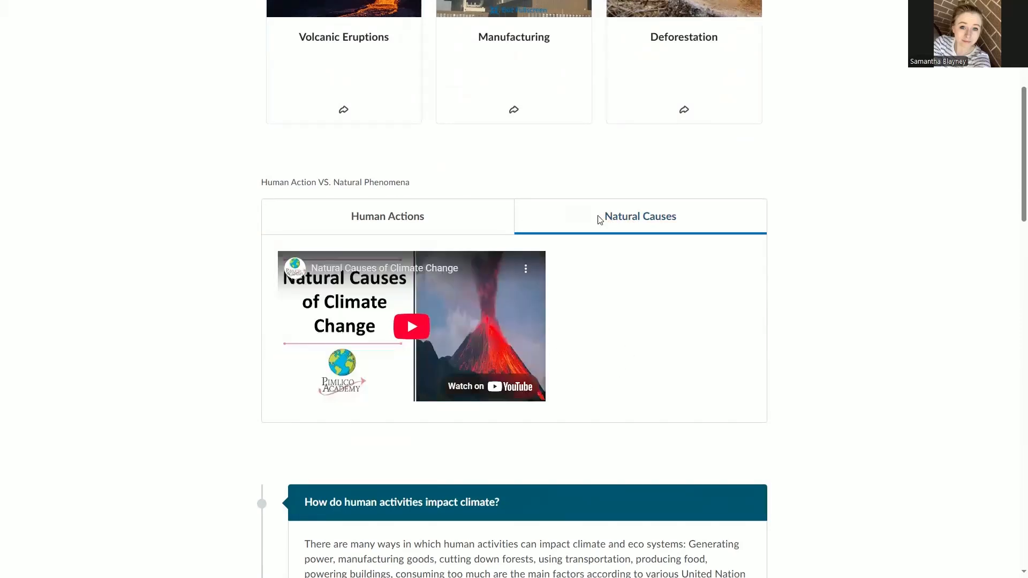
{"action": "left_click", "coordinate": [435, 216]}
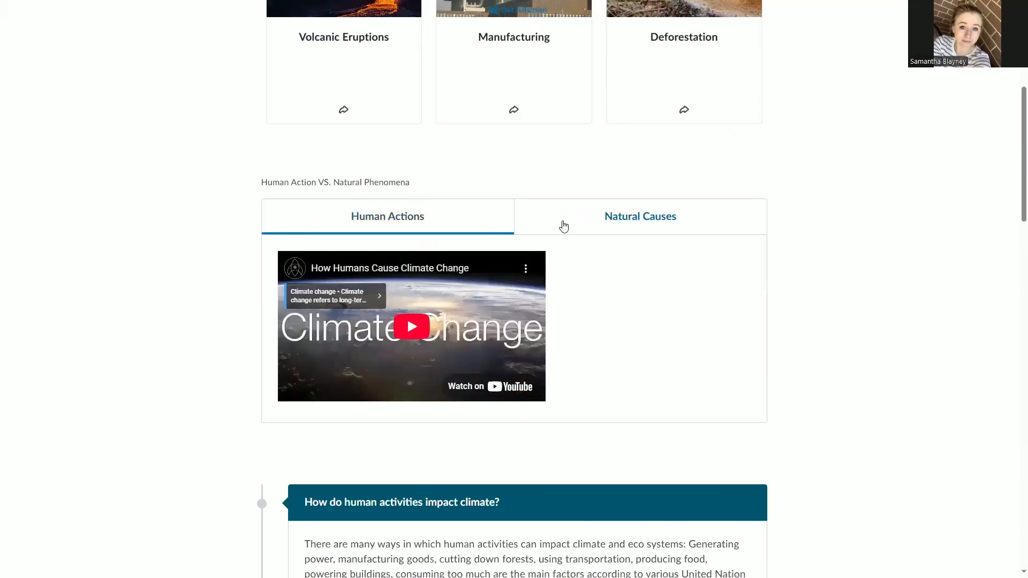
{"action": "left_click", "coordinate": [563, 224]}
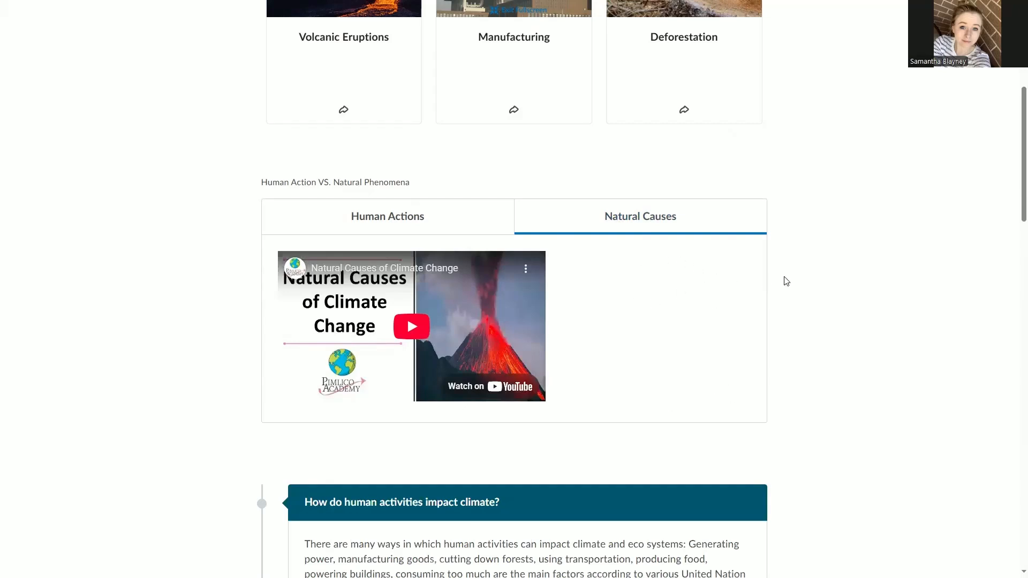
Sort Cutting Down Forests, Manufacturing Goods, Generating Power and Transportation into Human Causes, the remaining three items into Natural Causes, and check the answers.
{"action": "scroll", "coordinate": [787, 281], "scroll_direction": "down", "scroll_amount": 7}
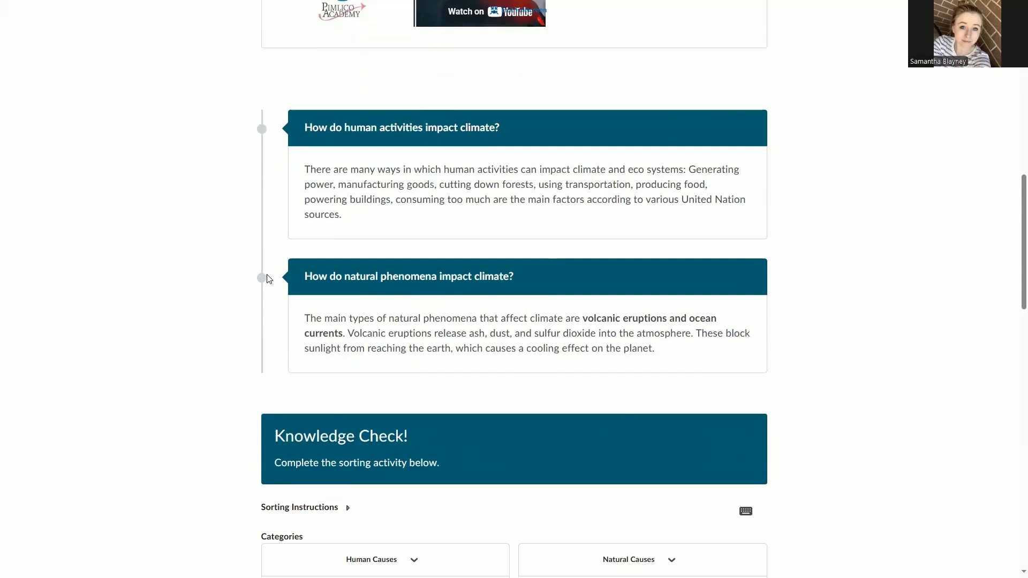
{"action": "scroll", "coordinate": [266, 280], "scroll_direction": "down", "scroll_amount": 7}
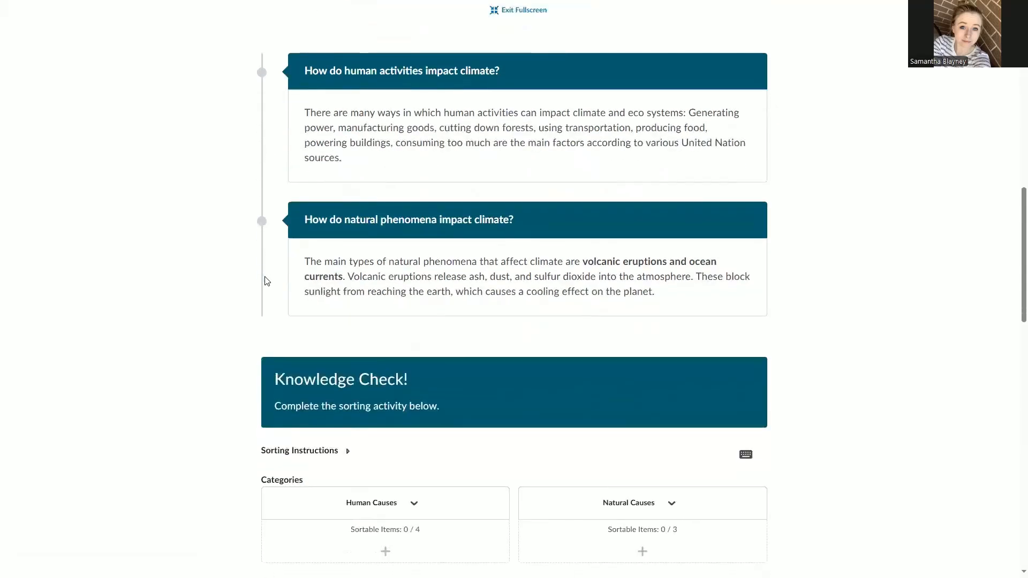
{"action": "scroll", "coordinate": [266, 277], "scroll_direction": "up", "scroll_amount": 1}
{"action": "scroll", "coordinate": [267, 277], "scroll_direction": "down", "scroll_amount": 1}
{"action": "scroll", "coordinate": [266, 277], "scroll_direction": "up", "scroll_amount": 1}
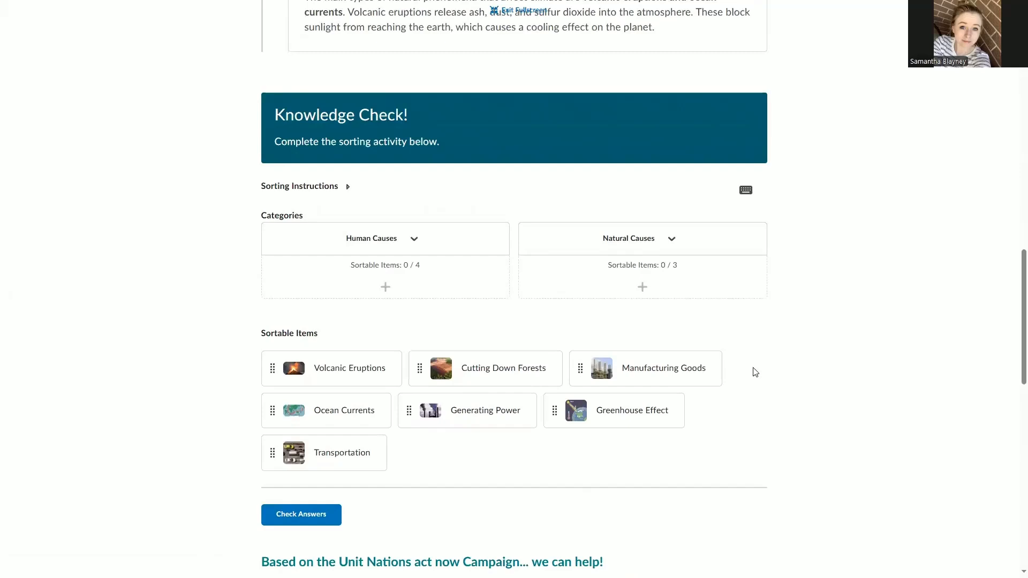
{"action": "left_click_drag", "start_coordinate": [659, 378], "coordinate": [408, 287]}
{"action": "left_click_drag", "start_coordinate": [441, 402], "coordinate": [387, 302]}
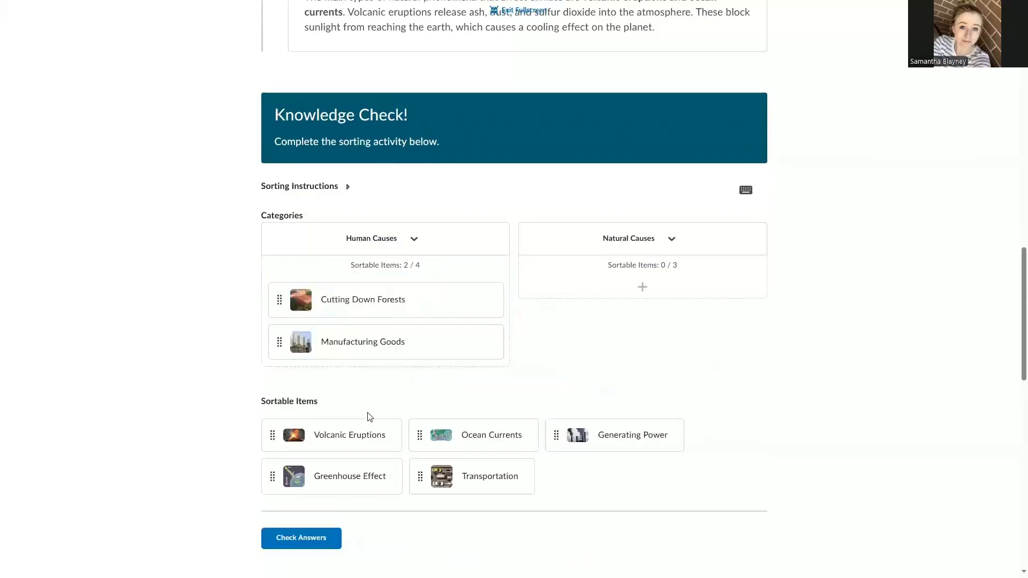
{"action": "left_click_drag", "start_coordinate": [349, 435], "coordinate": [668, 288]}
{"action": "left_click_drag", "start_coordinate": [428, 435], "coordinate": [348, 329]}
{"action": "left_click_drag", "start_coordinate": [339, 482], "coordinate": [605, 294]}
{"action": "left_click_drag", "start_coordinate": [464, 472], "coordinate": [342, 339]}
{"action": "left_click_drag", "start_coordinate": [346, 505], "coordinate": [581, 306]}
{"action": "scroll", "coordinate": [501, 251], "scroll_direction": "down", "scroll_amount": 1}
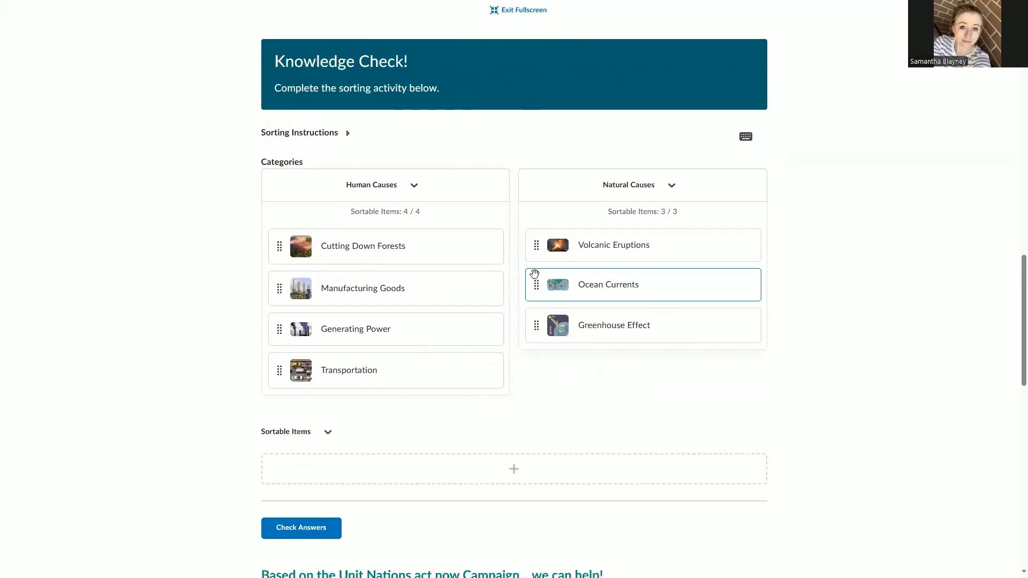
{"action": "scroll", "coordinate": [533, 275], "scroll_direction": "down", "scroll_amount": 1}
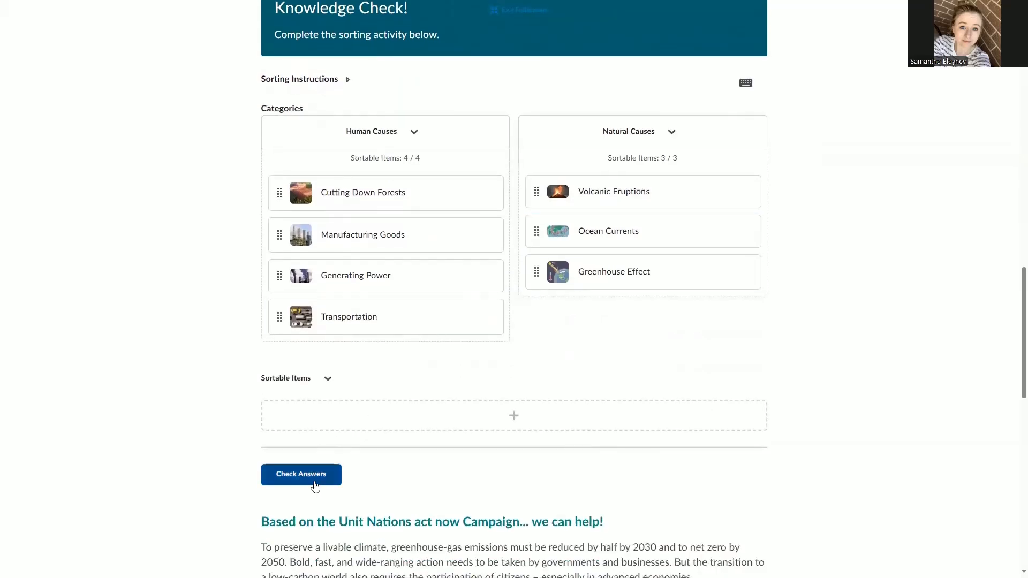
{"action": "left_click", "coordinate": [315, 485]}
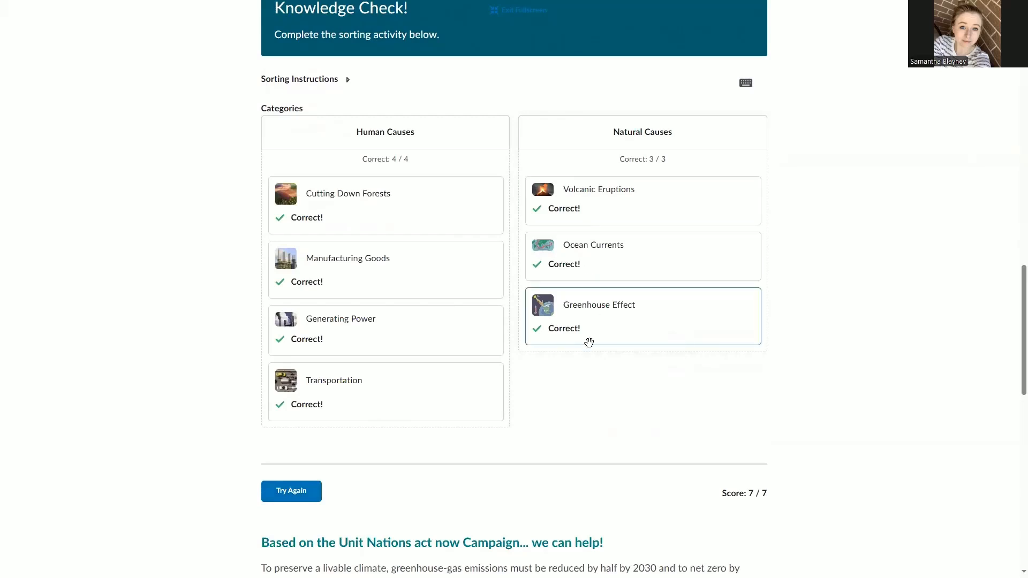
Retry the sorting activity with only Greenhouse Effect and Transportation placed under Natural Causes, and check the answers.
{"action": "left_click", "coordinate": [304, 499]}
{"action": "left_click_drag", "start_coordinate": [501, 260], "coordinate": [621, 166]}
{"action": "left_click_drag", "start_coordinate": [541, 263], "coordinate": [554, 234]}
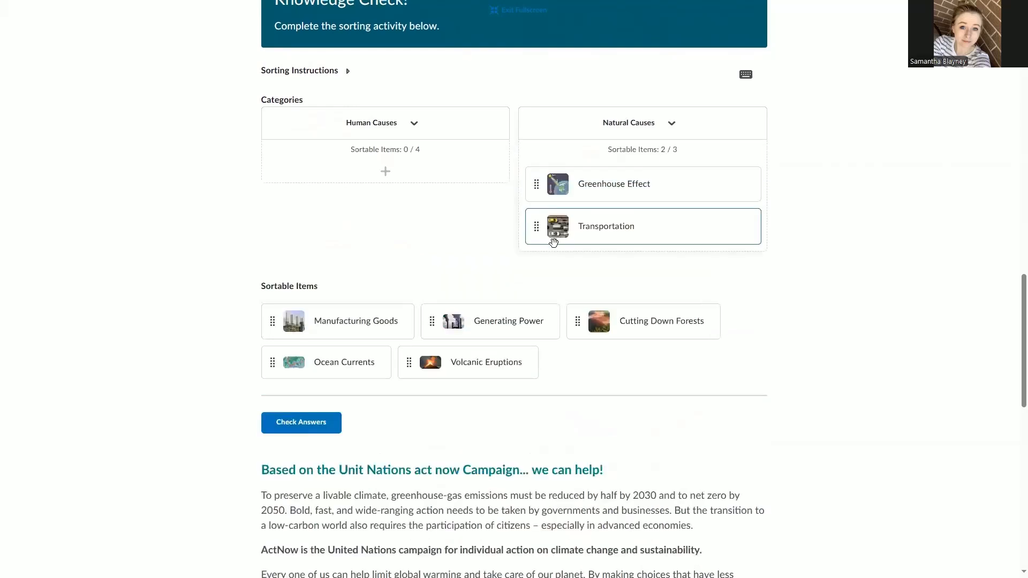
{"action": "left_click", "coordinate": [301, 423]}
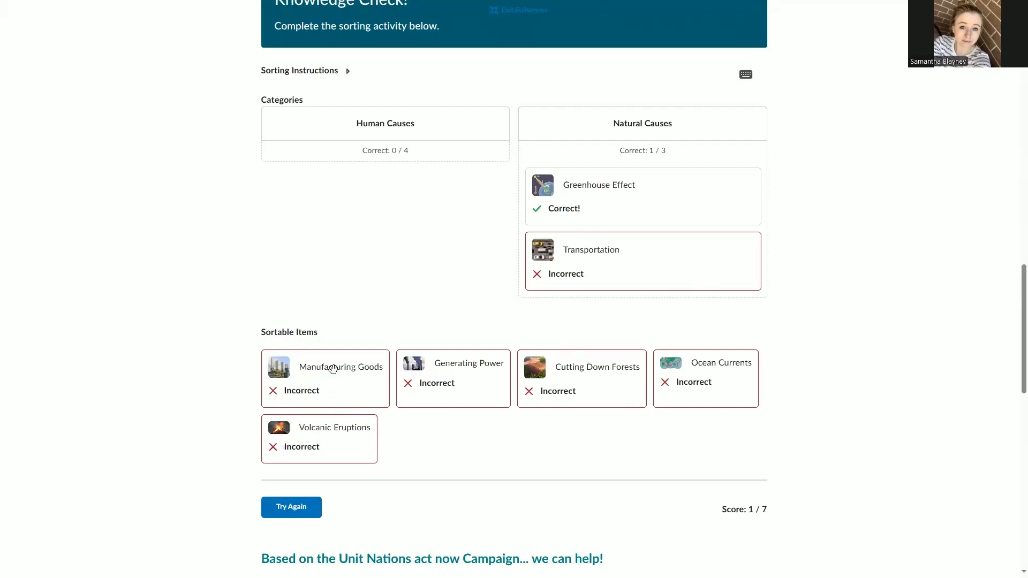
Expand the Save Energy and Reduce, Reuse, Recycle panels, followed by all remaining panels of the five ways to help.
{"action": "scroll", "coordinate": [333, 370], "scroll_direction": "down", "scroll_amount": 7}
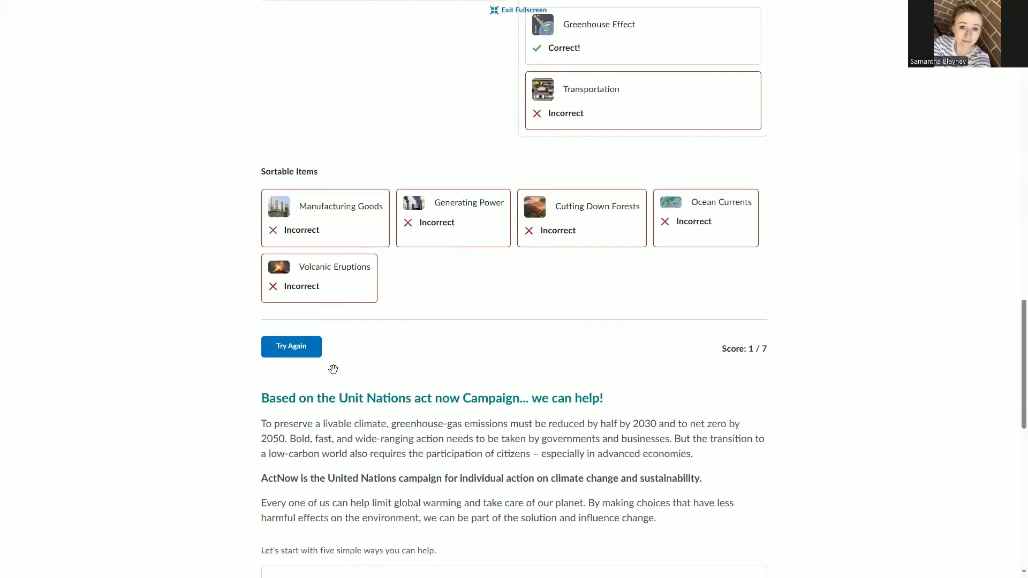
{"action": "scroll", "coordinate": [334, 376], "scroll_direction": "down", "scroll_amount": 2}
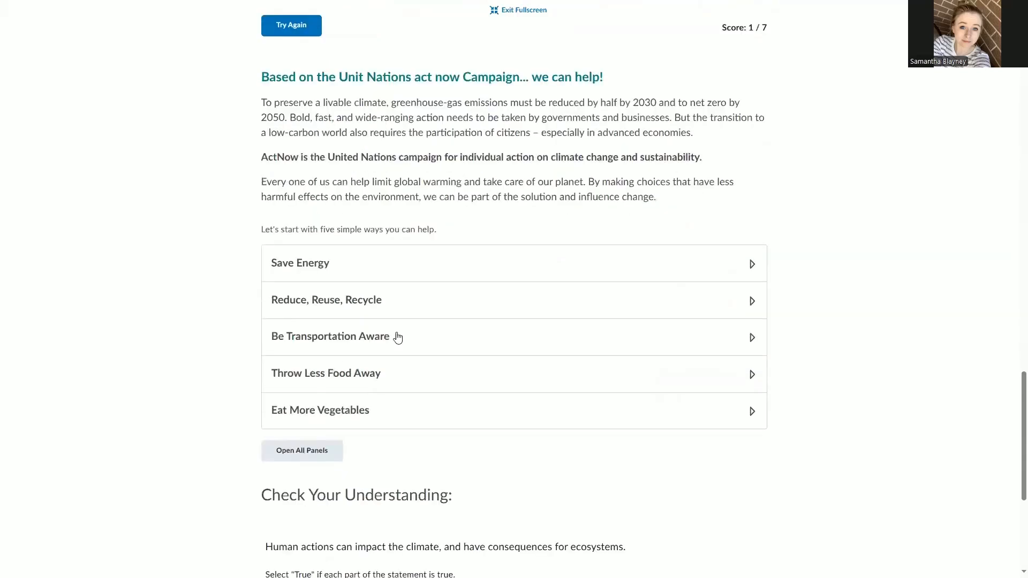
{"action": "left_click", "coordinate": [641, 269]}
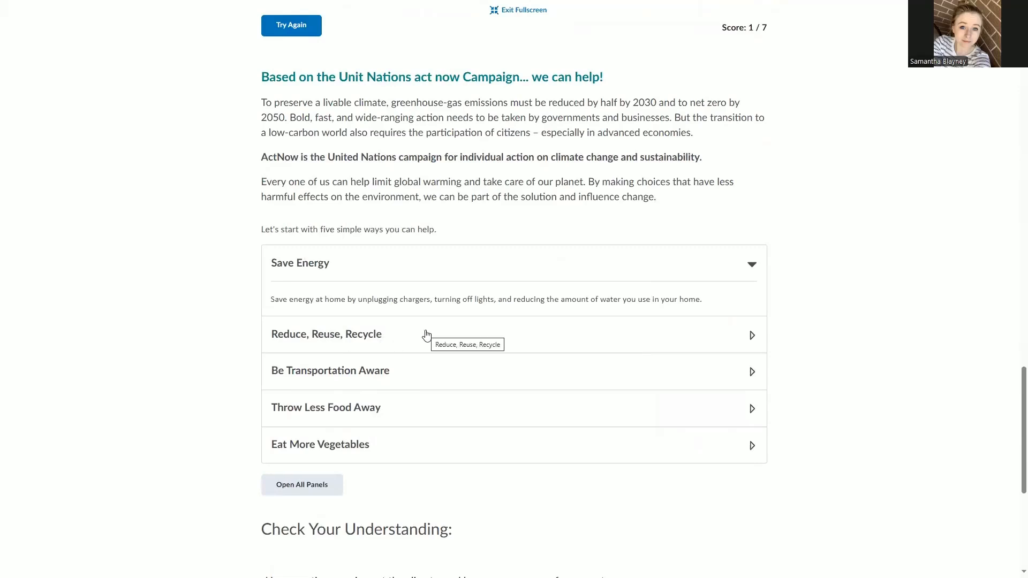
{"action": "left_click", "coordinate": [461, 339]}
{"action": "scroll", "coordinate": [466, 349], "scroll_direction": "down", "scroll_amount": 2}
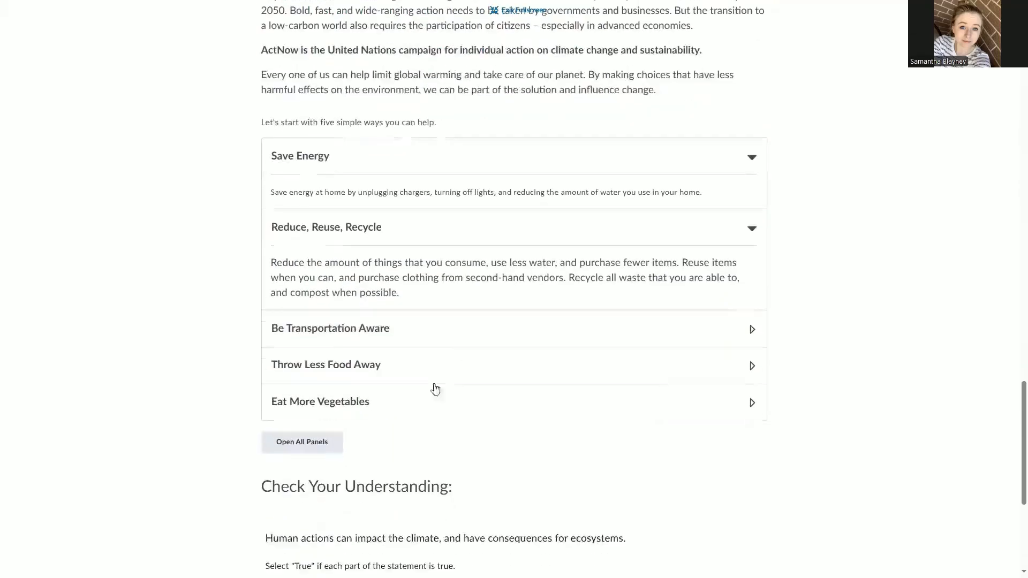
{"action": "left_click", "coordinate": [304, 455]}
Answer True to the statement about human actions impacting the climate and check the answer.
{"action": "scroll", "coordinate": [308, 447], "scroll_direction": "down", "scroll_amount": 3}
{"action": "scroll", "coordinate": [381, 450], "scroll_direction": "down", "scroll_amount": 2}
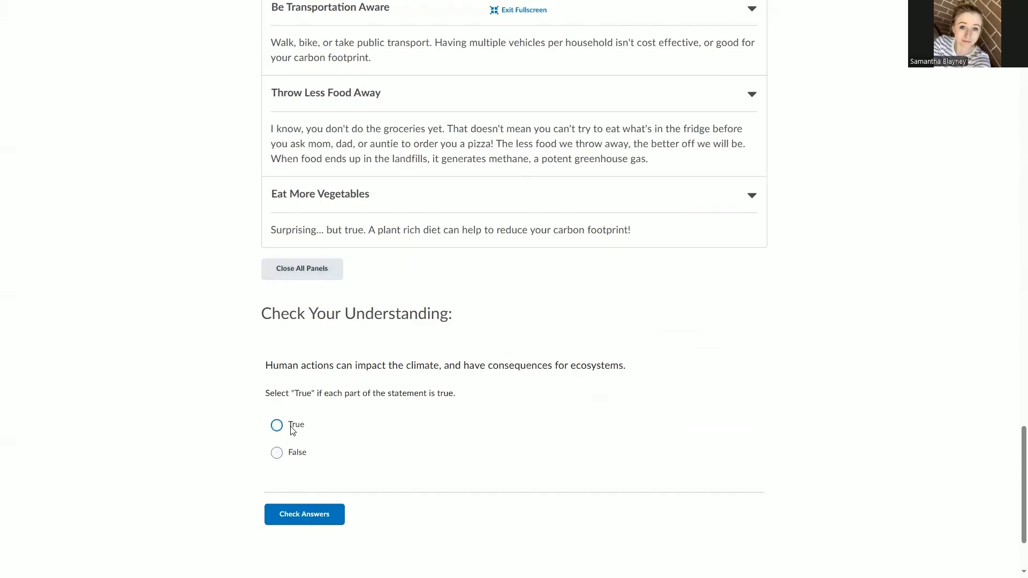
{"action": "left_click", "coordinate": [324, 509]}
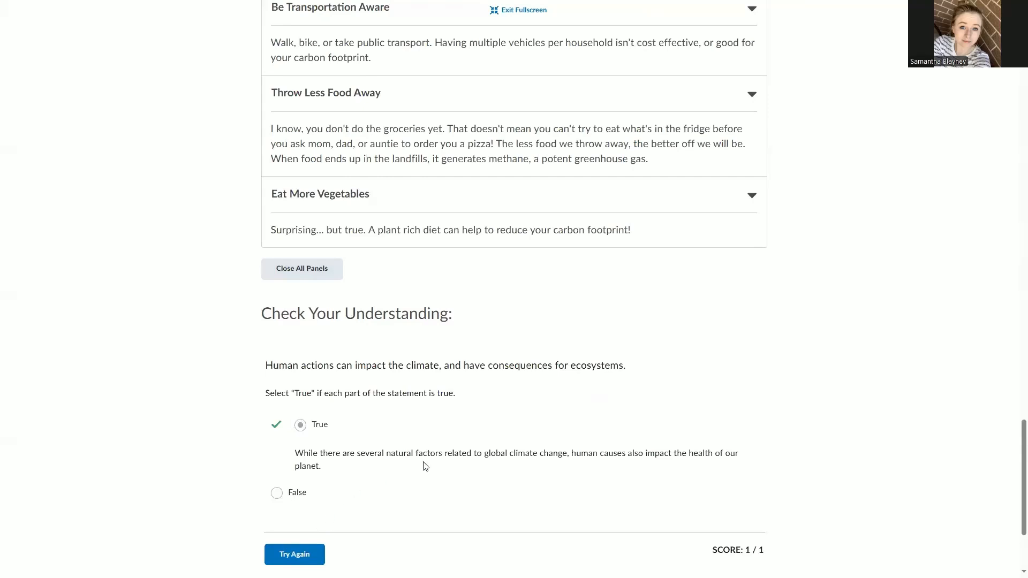
Look over the end of the Check Your Understanding section and leave the lesson's full screen mode.
{"action": "scroll", "coordinate": [489, 484], "scroll_direction": "down", "scroll_amount": 3}
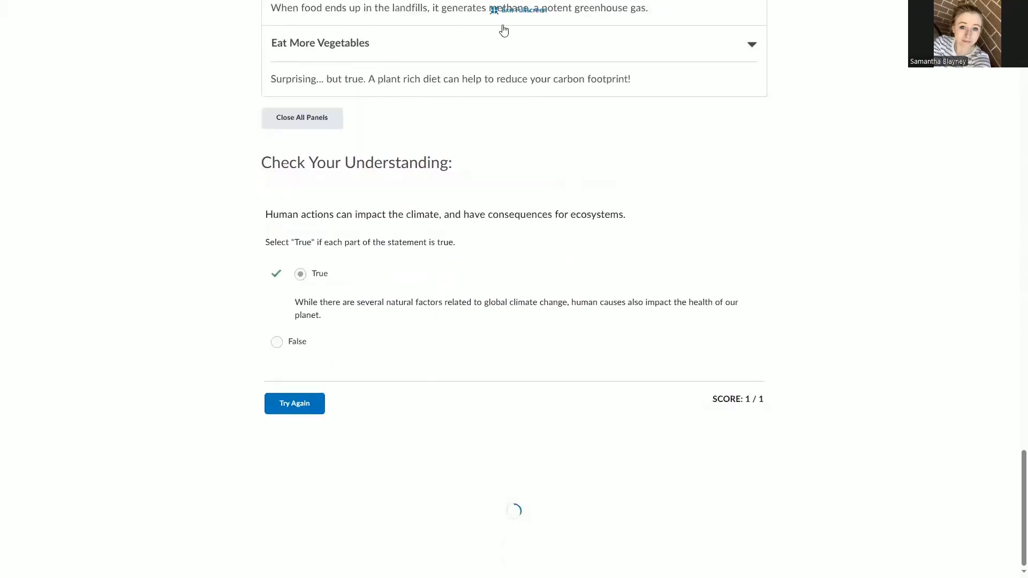
{"action": "scroll", "coordinate": [515, 188], "scroll_direction": "down", "scroll_amount": 1}
{"action": "scroll", "coordinate": [521, 54], "scroll_direction": "up", "scroll_amount": 1}
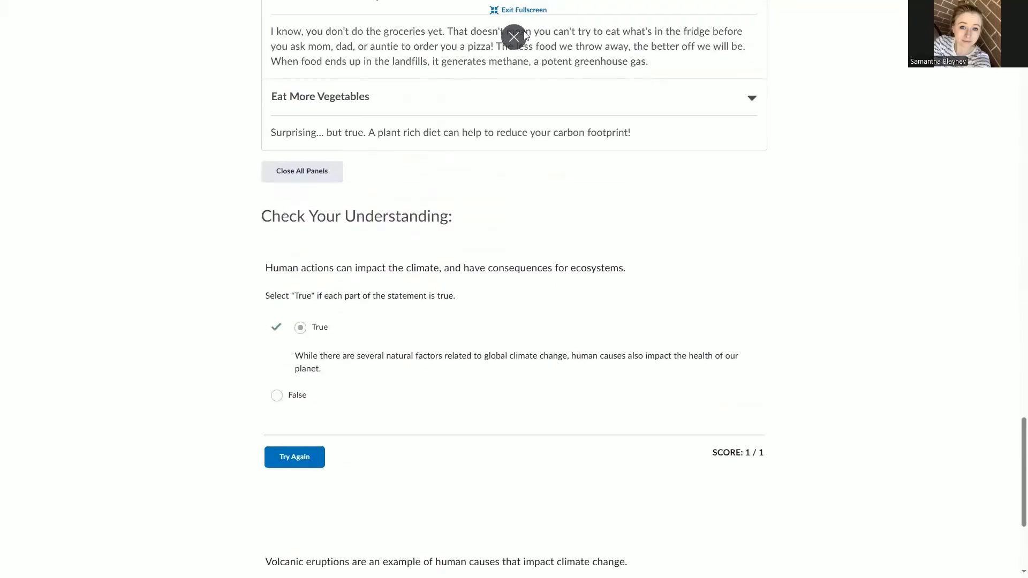
{"action": "left_click", "coordinate": [523, 11]}
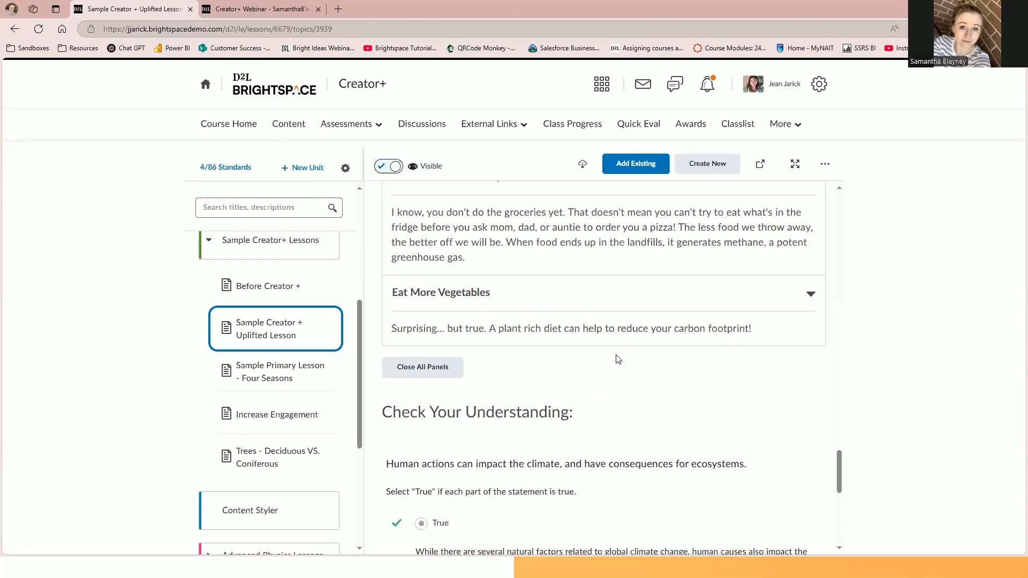
Switch to the sandbox course and create a new page in the Creator+ Webinar unit.
{"action": "left_click", "coordinate": [308, 5]}
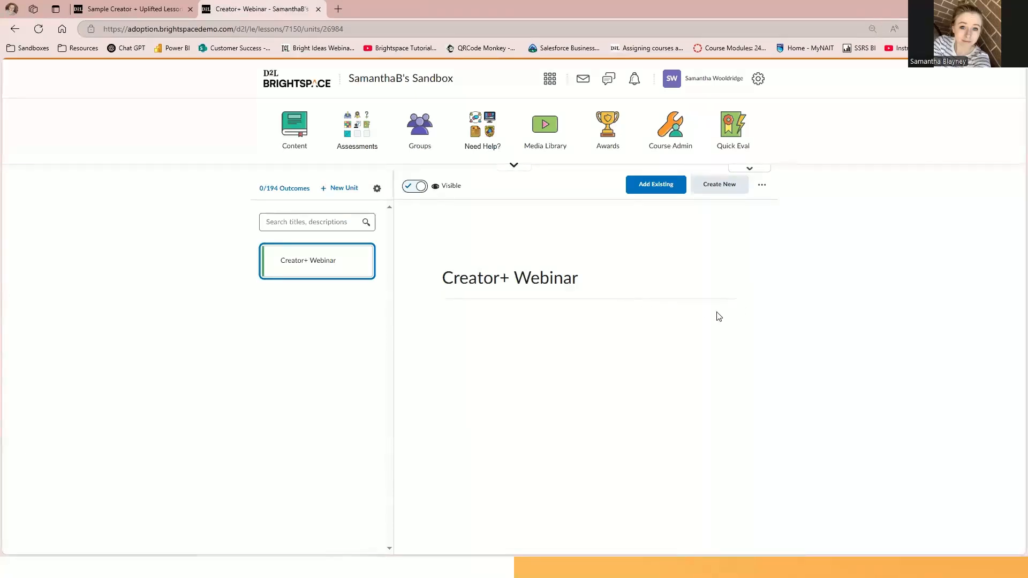
{"action": "left_click", "coordinate": [716, 192]}
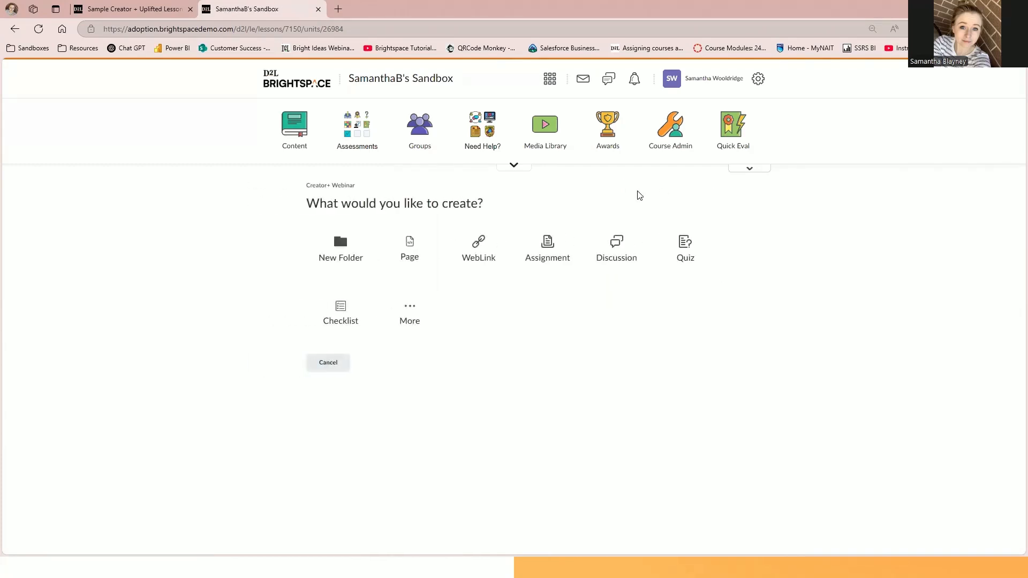
{"action": "left_click", "coordinate": [413, 268]}
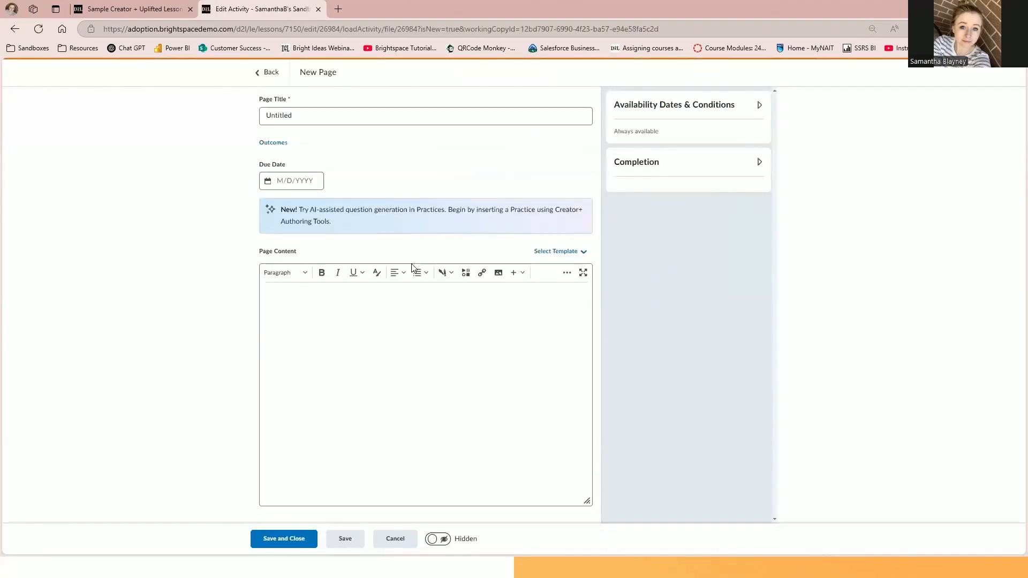
Title the new page "Creator+ Demo" and apply the Creator+_Module_Intro.html template to its content.
{"action": "left_click_drag", "start_coordinate": [298, 115], "coordinate": [257, 120]}
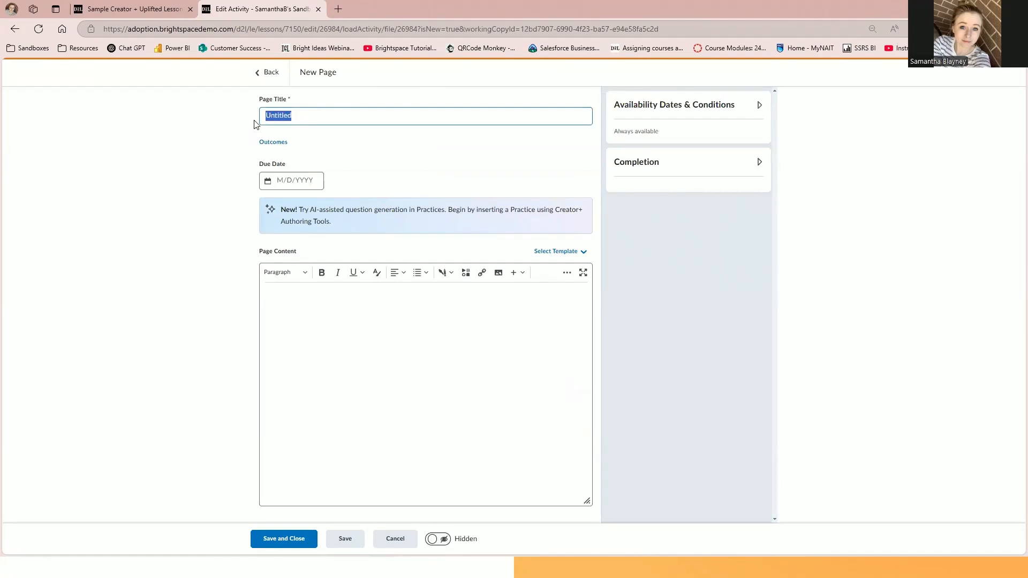
{"action": "type", "text": "Creator+ demo"}
{"action": "left_click", "coordinate": [352, 136]}
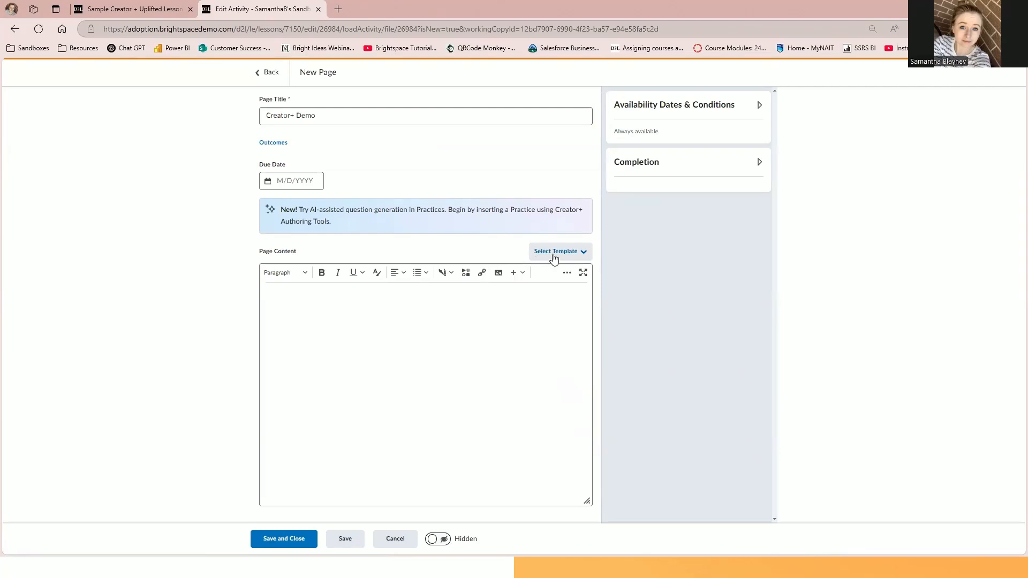
{"action": "left_click", "coordinate": [584, 260]}
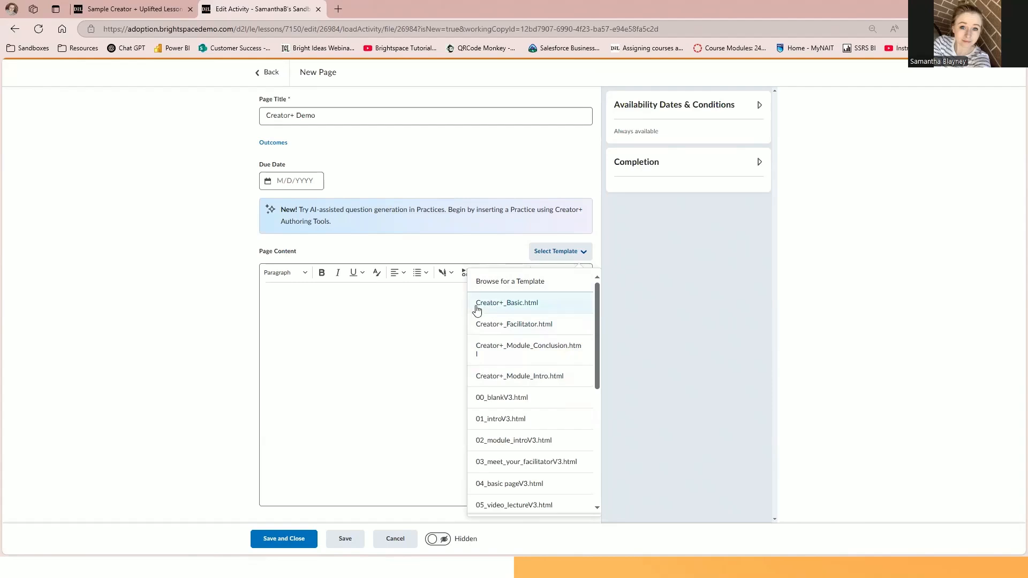
{"action": "left_click", "coordinate": [489, 382]}
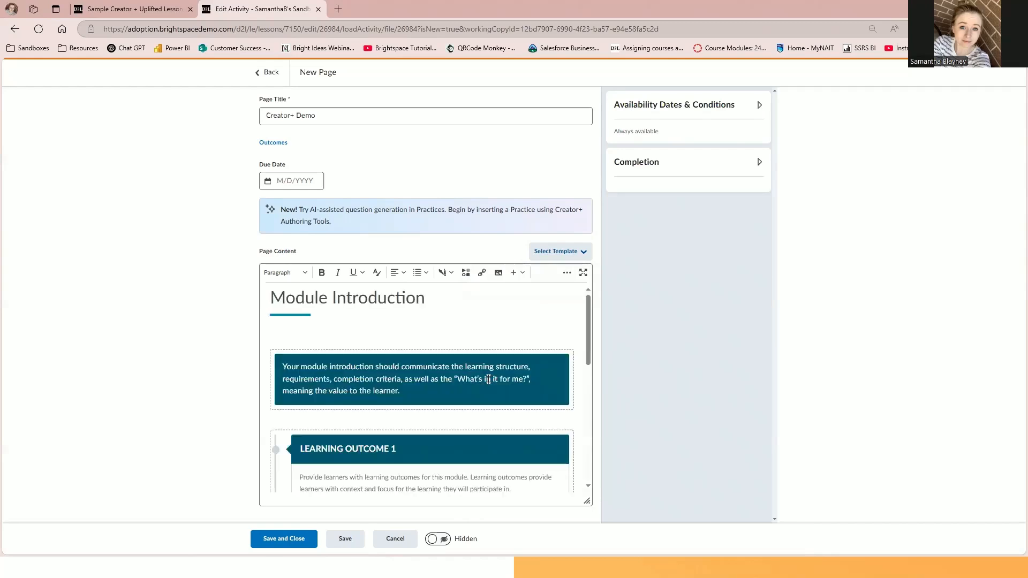
Replace the template's "Module Introduction" heading with "Creator+ Demo".
{"action": "scroll", "coordinate": [530, 324], "scroll_direction": "down", "scroll_amount": 10}
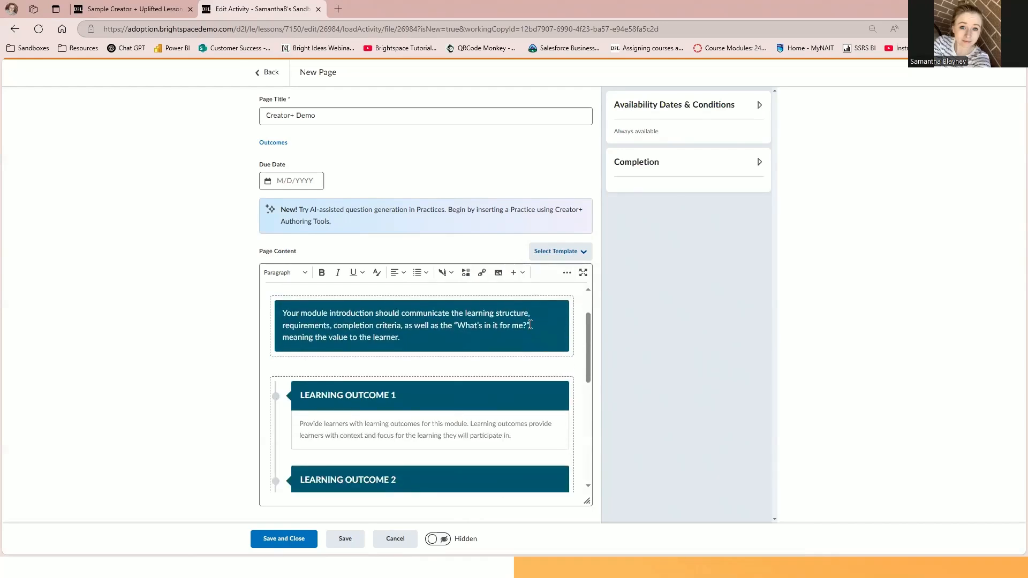
{"action": "scroll", "coordinate": [529, 325], "scroll_direction": "up", "scroll_amount": 10}
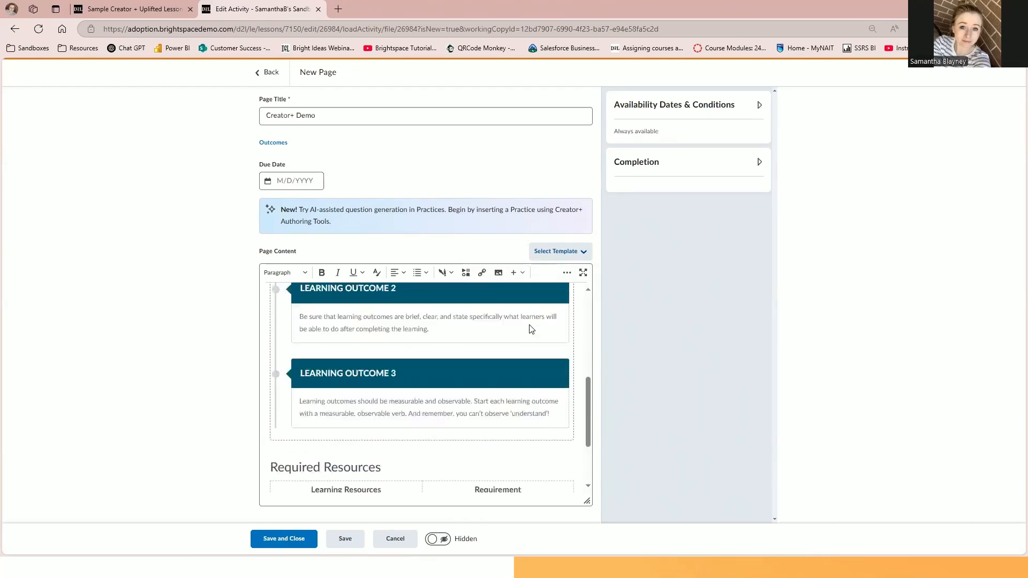
{"action": "scroll", "coordinate": [388, 391], "scroll_direction": "down", "scroll_amount": 1}
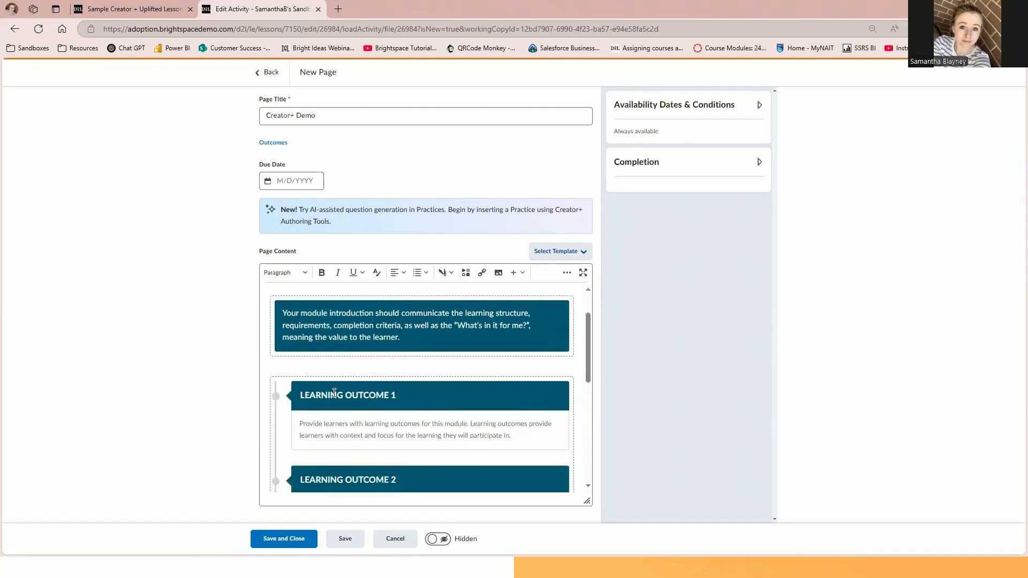
{"action": "scroll", "coordinate": [416, 412], "scroll_direction": "down", "scroll_amount": 1}
{"action": "scroll", "coordinate": [414, 431], "scroll_direction": "up", "scroll_amount": 2}
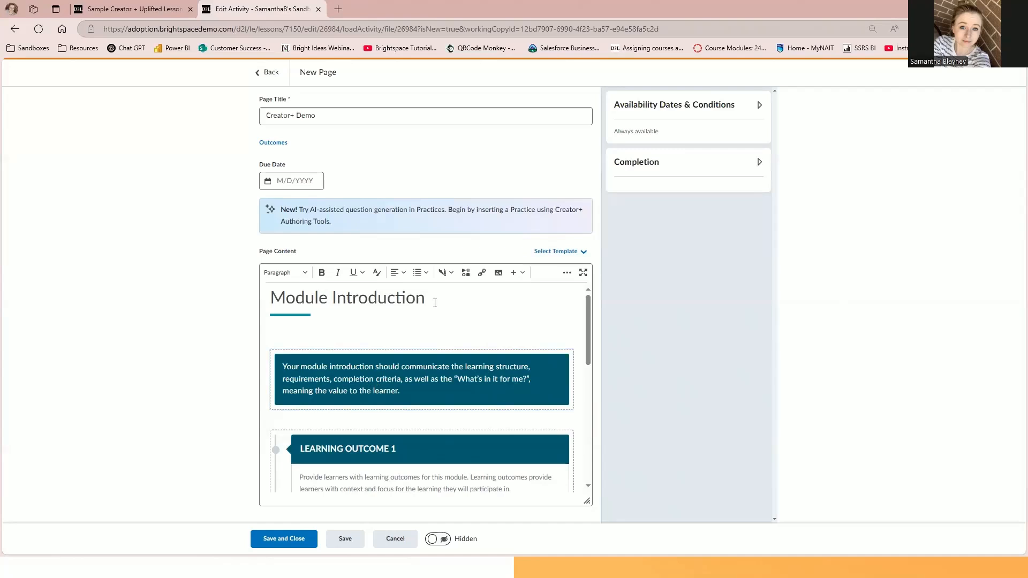
{"action": "scroll", "coordinate": [459, 303], "scroll_direction": "down", "scroll_amount": 1}
{"action": "scroll", "coordinate": [459, 304], "scroll_direction": "up", "scroll_amount": 1}
{"action": "left_click_drag", "start_coordinate": [427, 301], "coordinate": [274, 306]}
{"action": "left_click", "coordinate": [280, 301]}
{"action": "type", "text": "Creator+ Demo"}
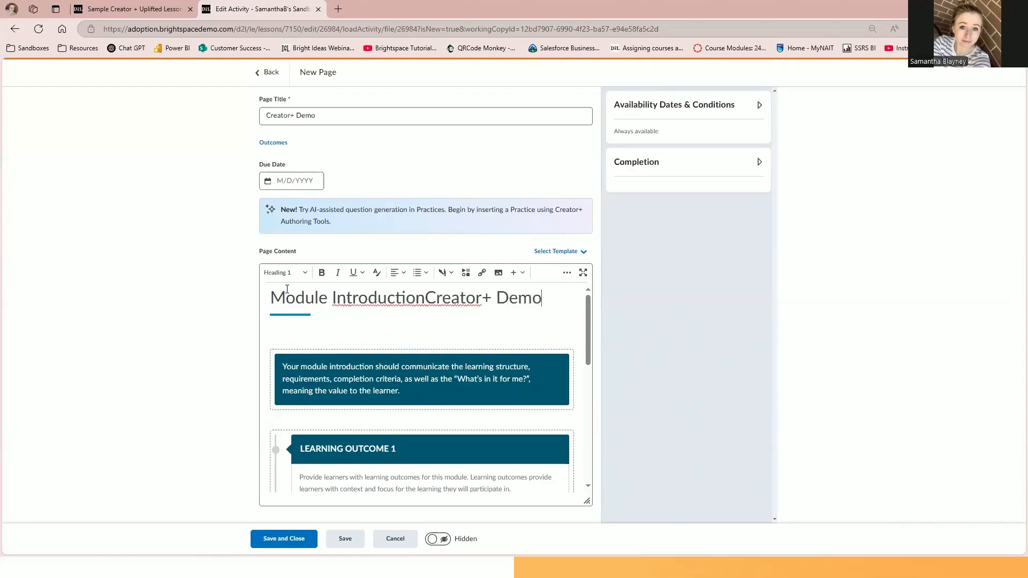
{"action": "left_click_drag", "start_coordinate": [424, 298], "coordinate": [188, 296]}
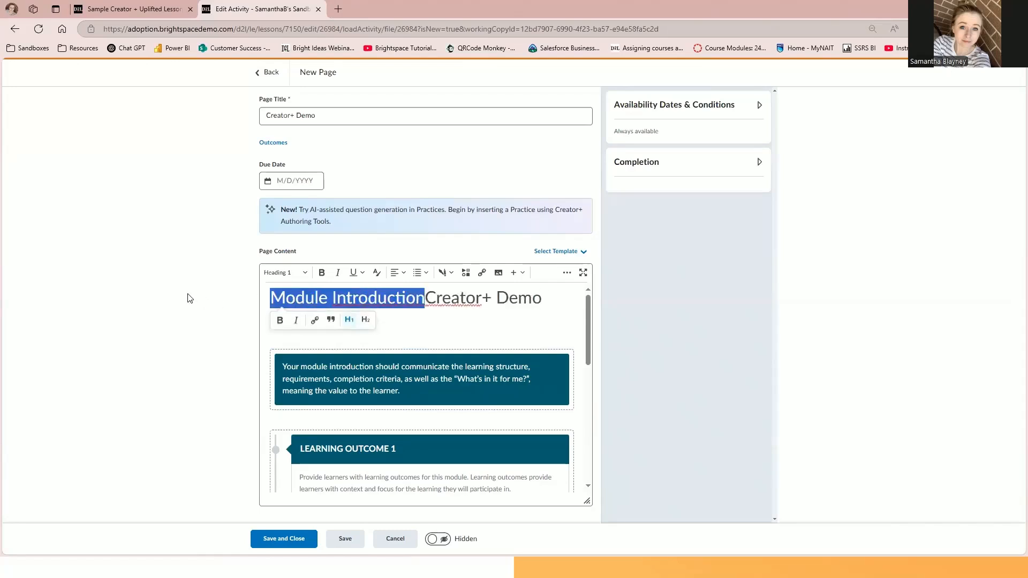
{"action": "key", "text": "BackSpace"}
Add an empty line between the page heading and the introduction banner.
{"action": "left_click", "coordinate": [342, 331]}
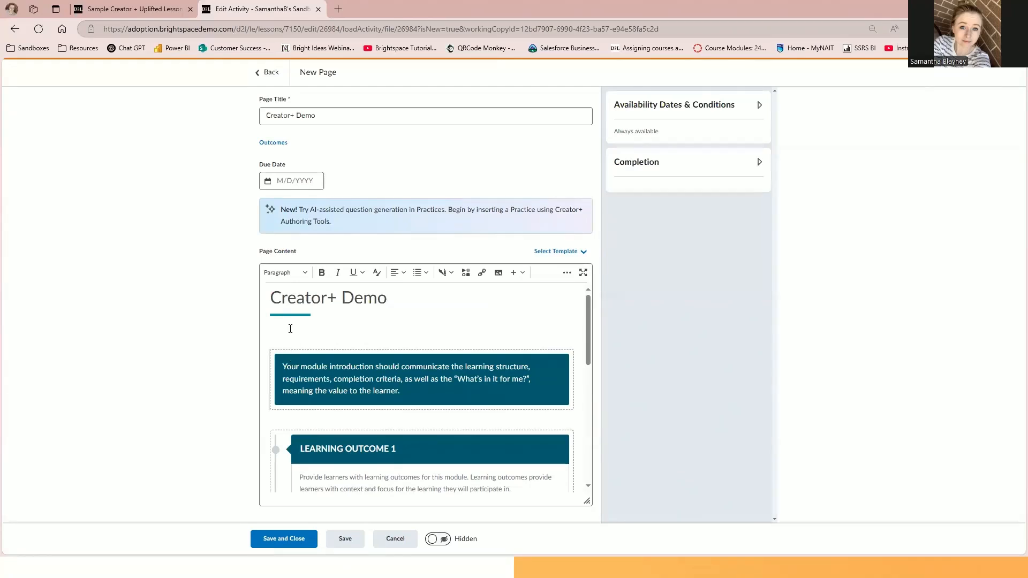
{"action": "key", "text": "Return"}
{"action": "key", "text": "Up"}
{"action": "left_click", "coordinate": [286, 350]}
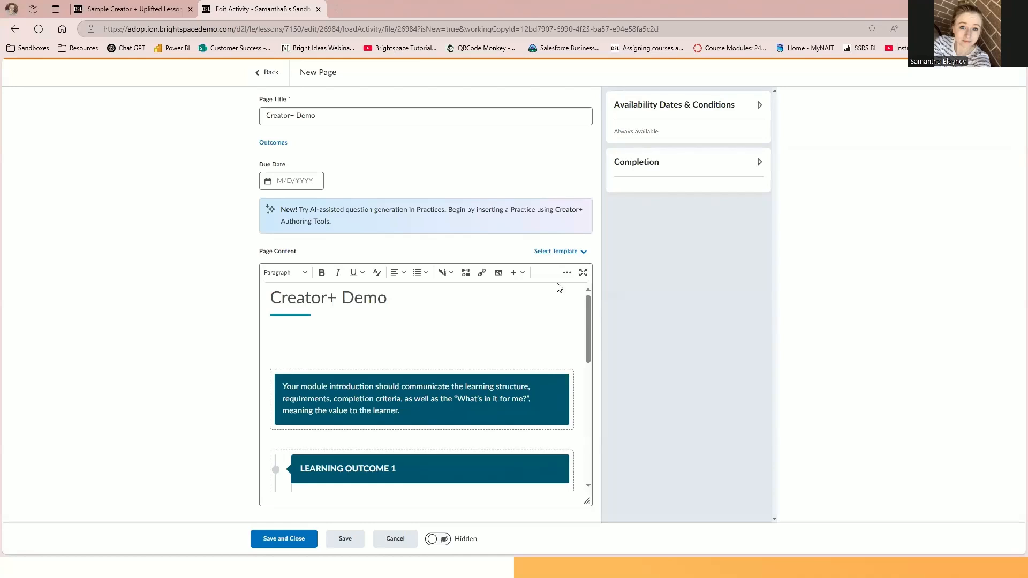
Expand the content editor to full screen and start a new Sequencing practice.
{"action": "left_click", "coordinate": [583, 274]}
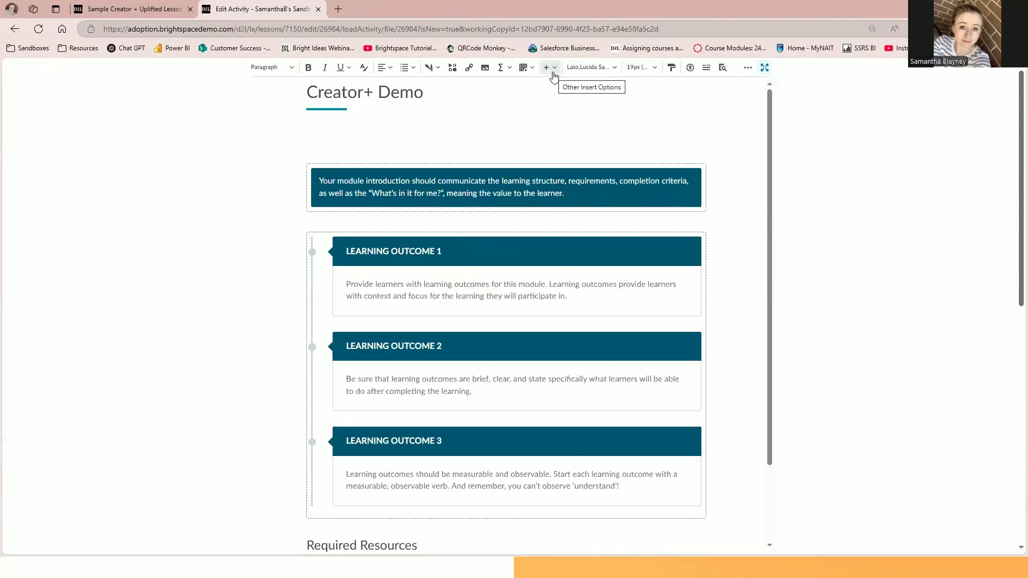
{"action": "left_click", "coordinate": [437, 69]}
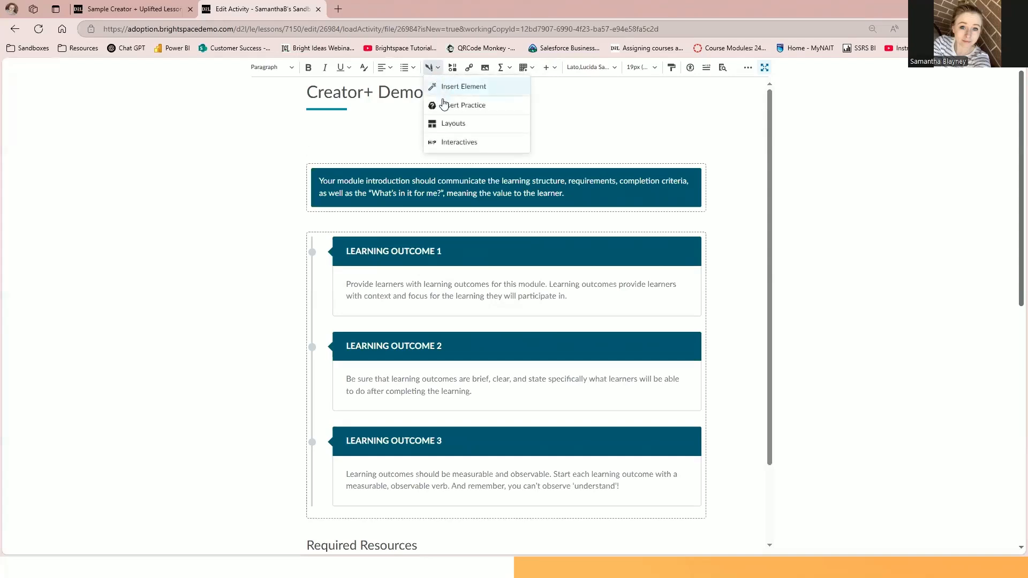
{"action": "left_click", "coordinate": [500, 109]}
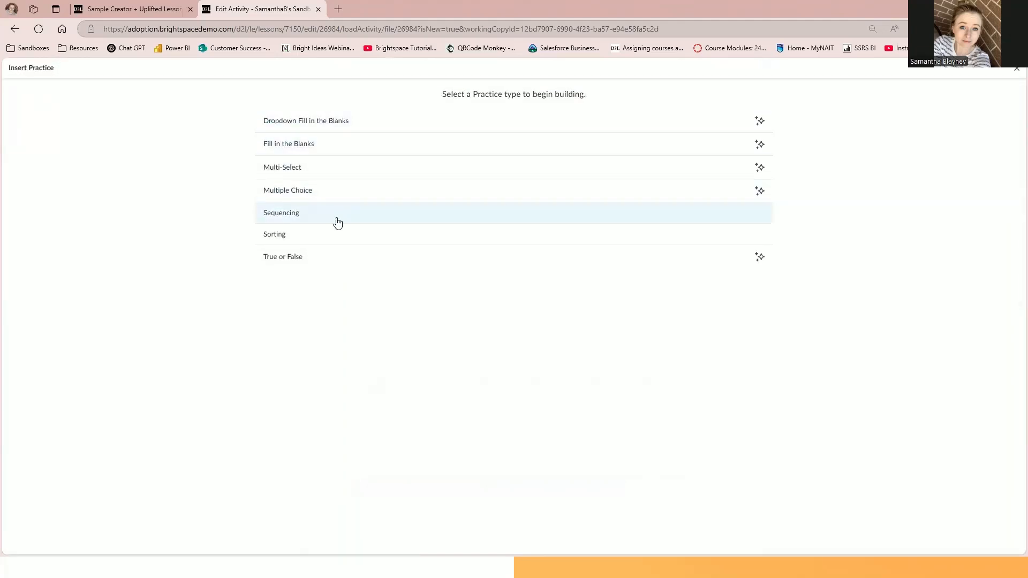
{"action": "left_click", "coordinate": [416, 215]}
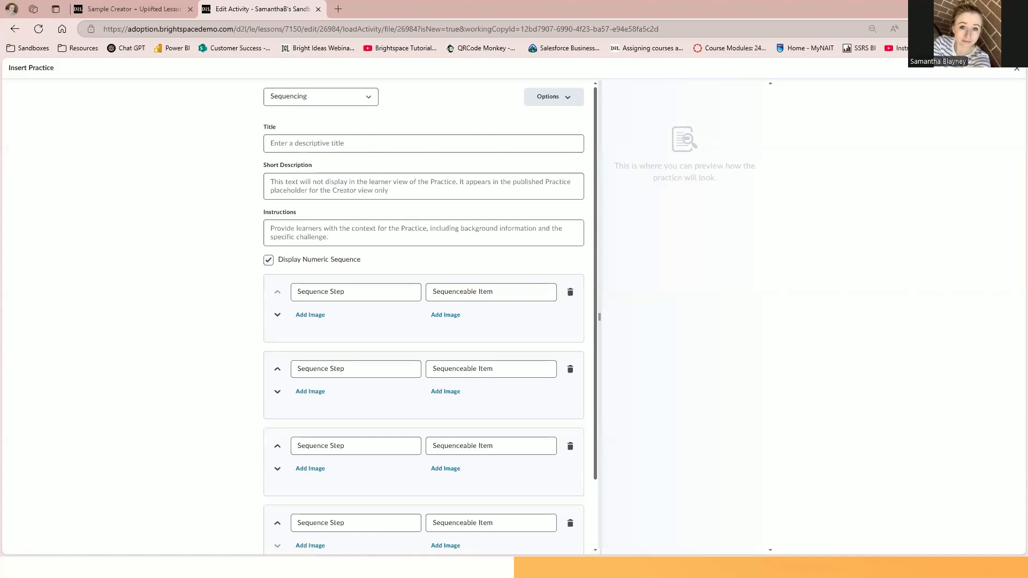
Title the practice "The Life Cycle of a Butterfly" and enter the short description "Each stage of a butterflies life".
{"action": "left_click", "coordinate": [320, 145]}
{"action": "type", "text": "The Life Cycle of a Butterfly"}
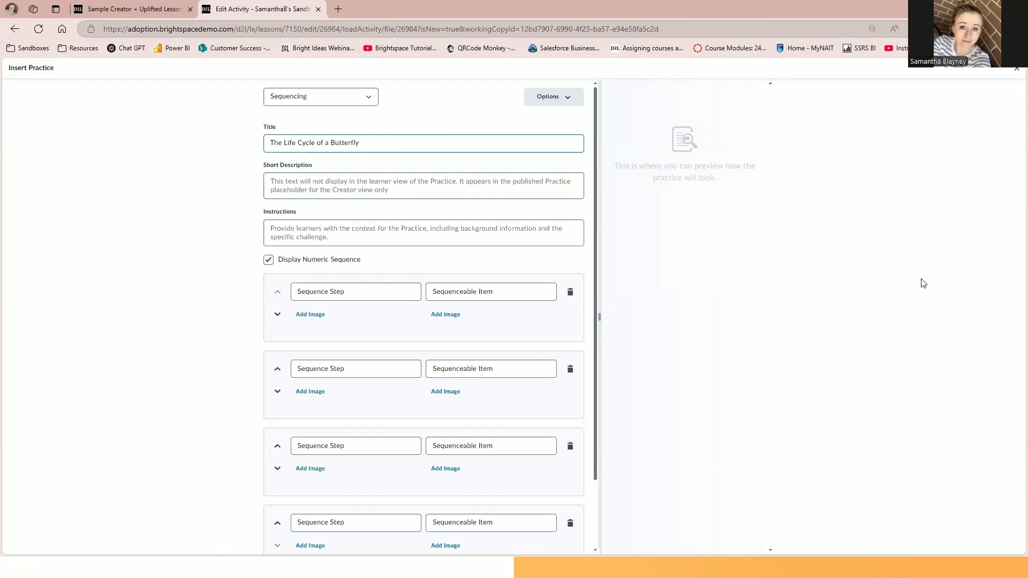
{"action": "left_click", "coordinate": [339, 188]}
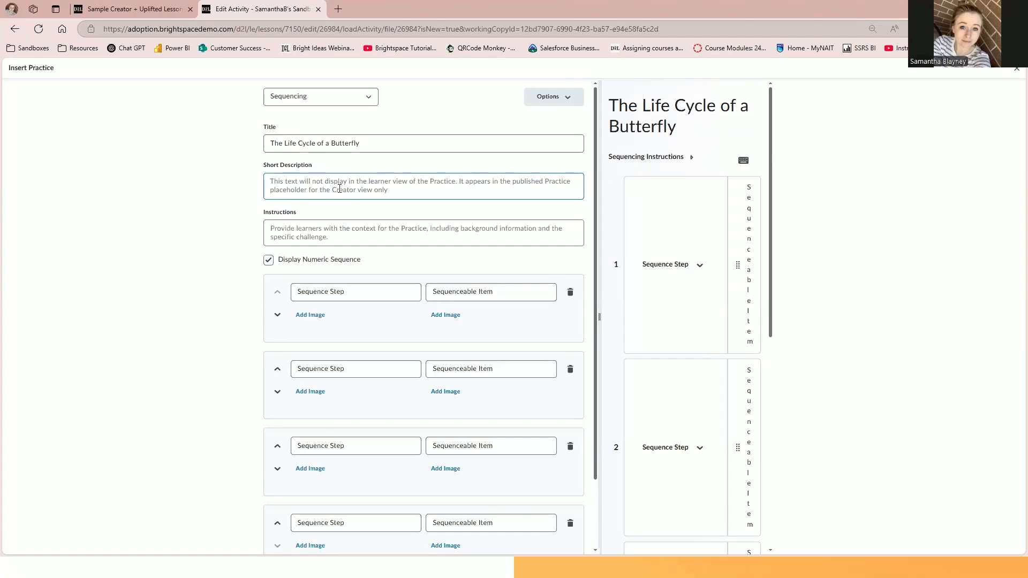
{"action": "type", "text": "Each stan"}
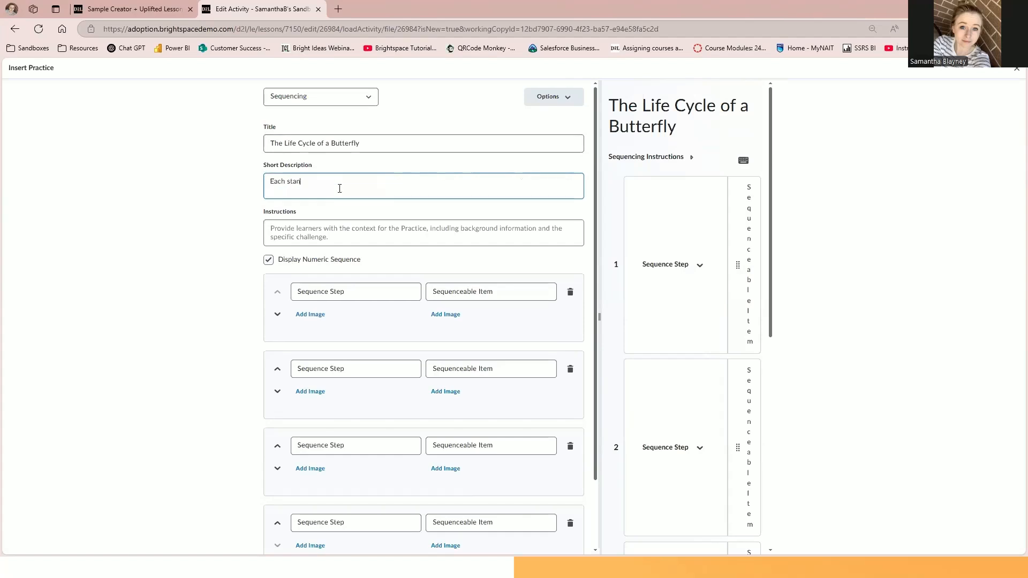
{"action": "type", "text": "ge of a butterflies lide"}
{"action": "key", "text": "BackSpace"}
{"action": "type", "text": "fe"}
{"action": "right_click", "coordinate": [297, 183]}
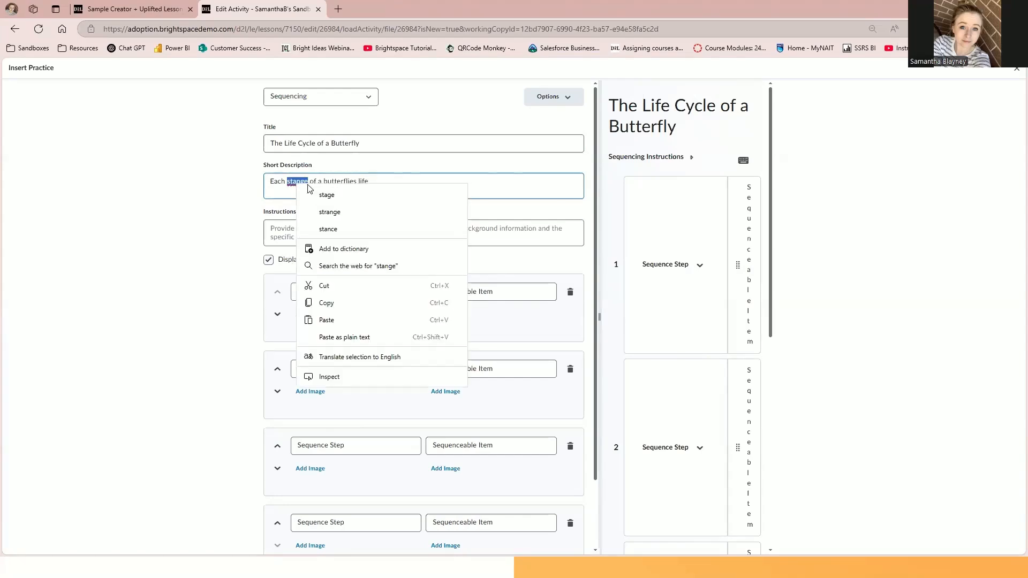
{"action": "left_click", "coordinate": [327, 196]}
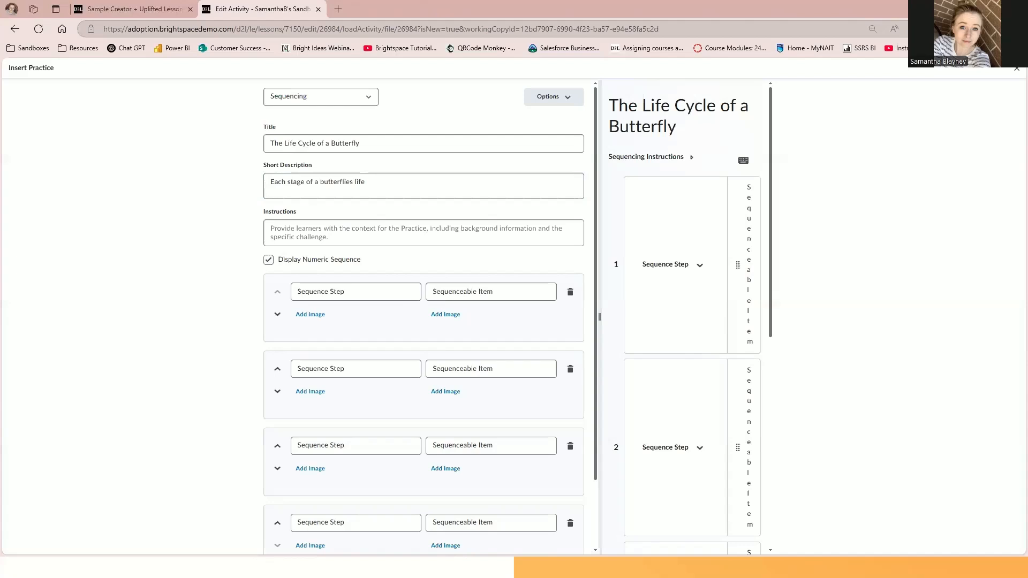
Enter the instructions "Click and drag the image cards to the correct order of the life cycle of the butterfly".
{"action": "left_click", "coordinate": [314, 229]}
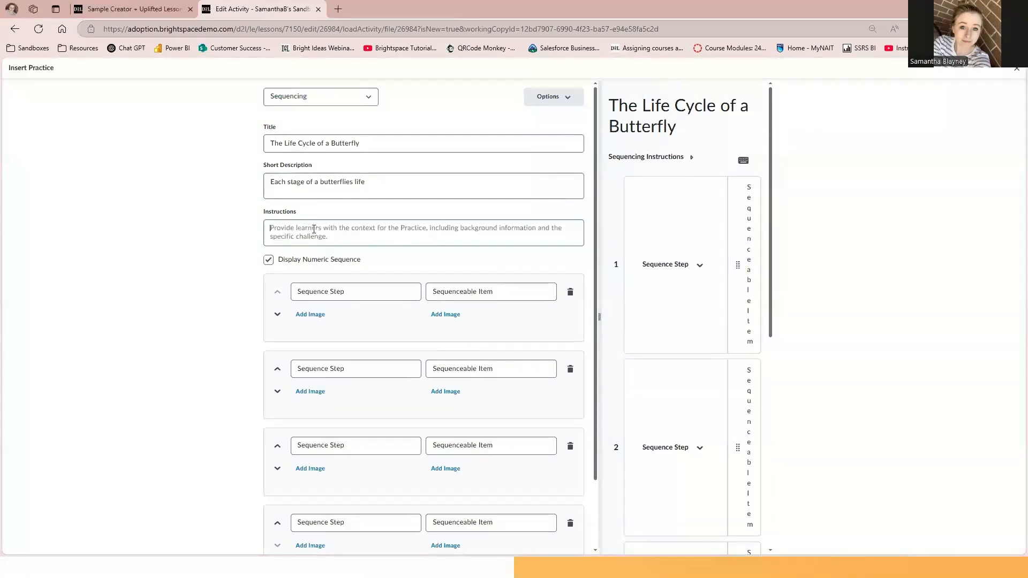
{"action": "type", "text": "Qlick and drag to "}
{"action": "type", "text": " the "}
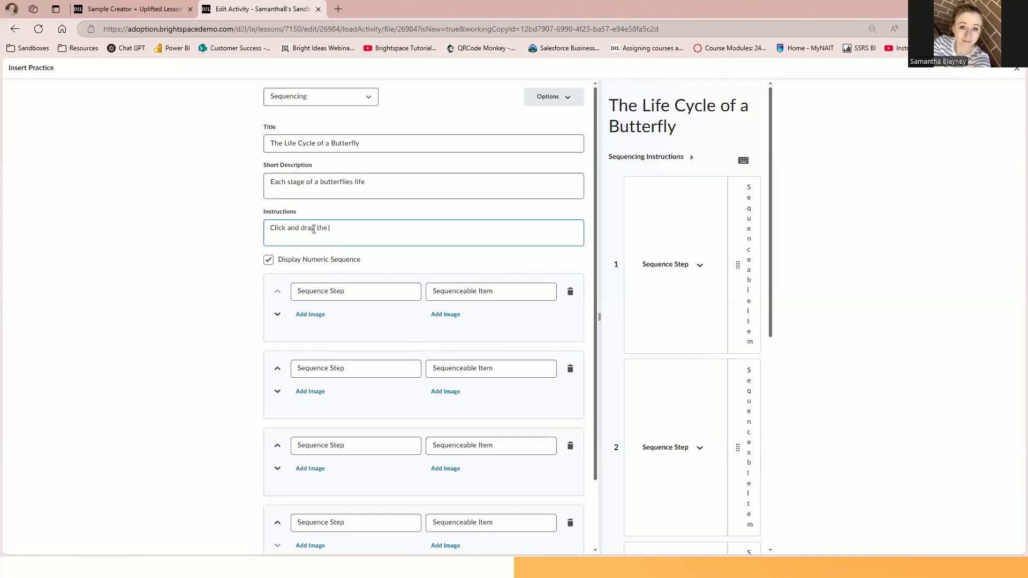
{"action": "type", "text": "image cards to the correct order of the life cycle of the"}
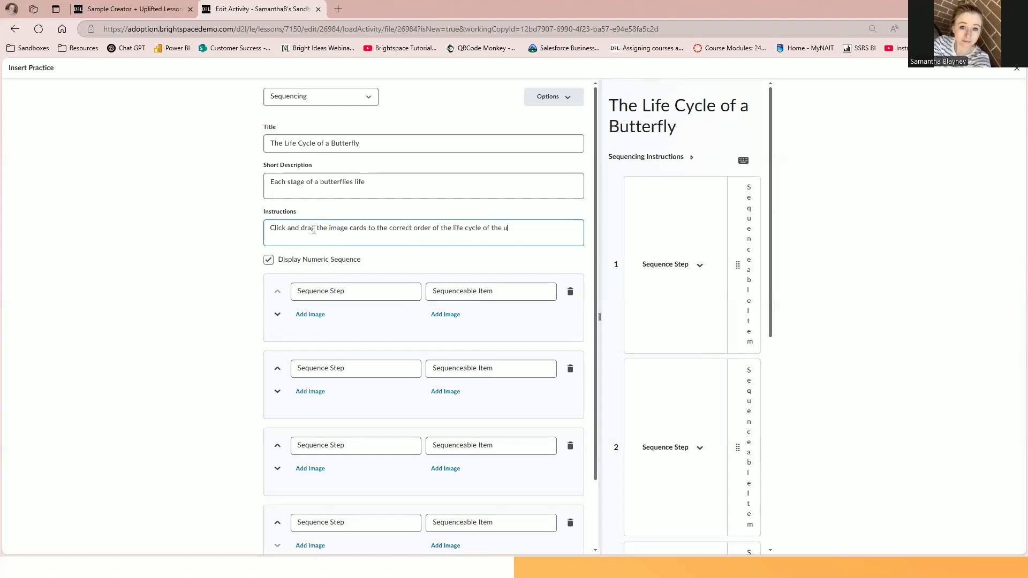
{"action": "type", "text": " butterfly"}
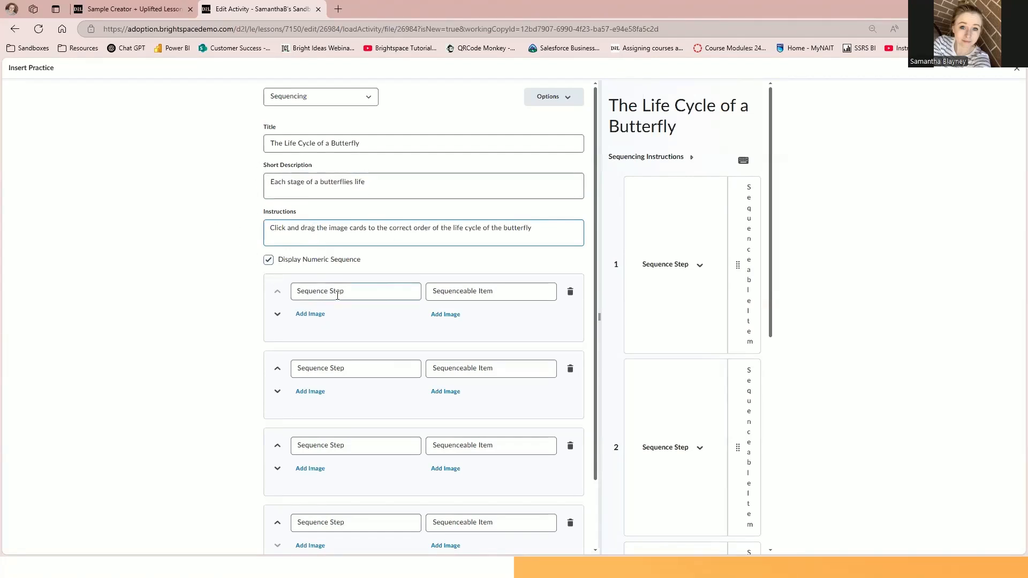
Name the first sequence step "Stage 1" and its sequenceable item "Egg".
{"action": "scroll", "coordinate": [383, 295], "scroll_direction": "down", "scroll_amount": 1}
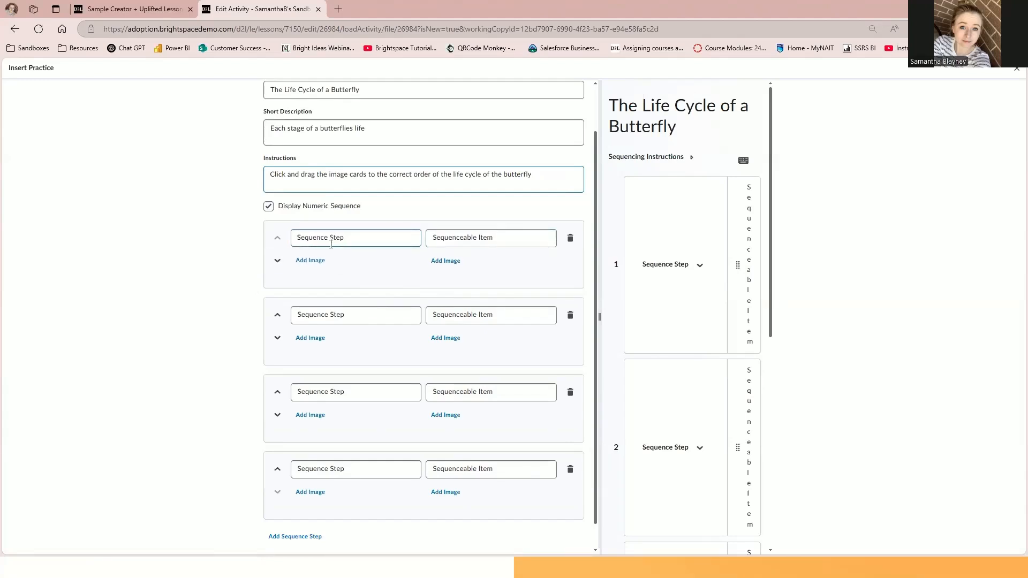
{"action": "key", "text": "Tab"}
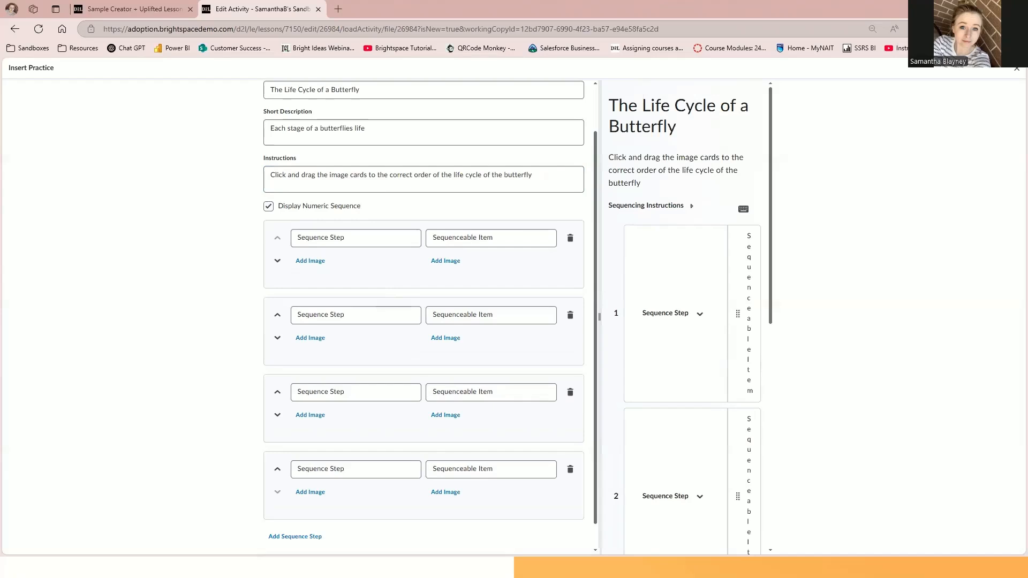
{"action": "left_click_drag", "start_coordinate": [371, 236], "coordinate": [241, 240]}
{"action": "type", "text": "Stage 1"}
{"action": "triple_click", "coordinate": [447, 237]}
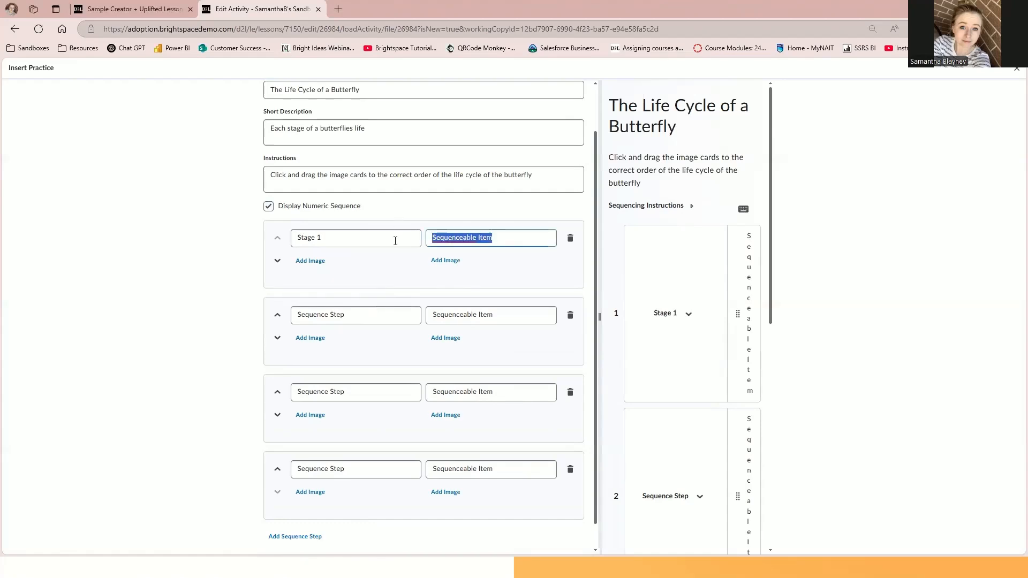
{"action": "type", "text": "Egg"}
{"action": "left_click", "coordinate": [520, 269]}
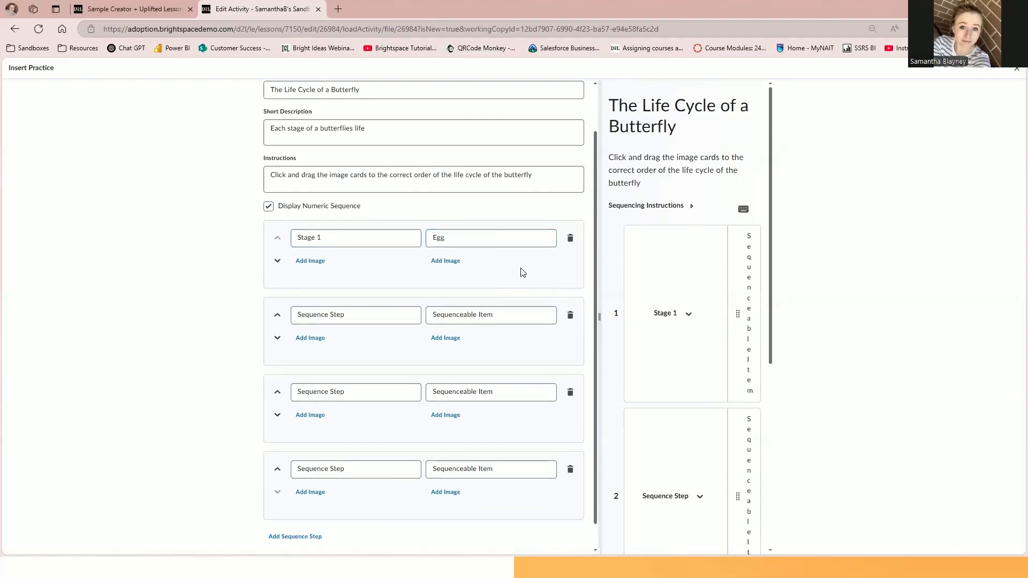
Choose the Butterfly Eggs image from the Demo Images > Creator+ > Life Cycle of the Butterfly folder for the Egg item.
{"action": "left_click", "coordinate": [456, 268]}
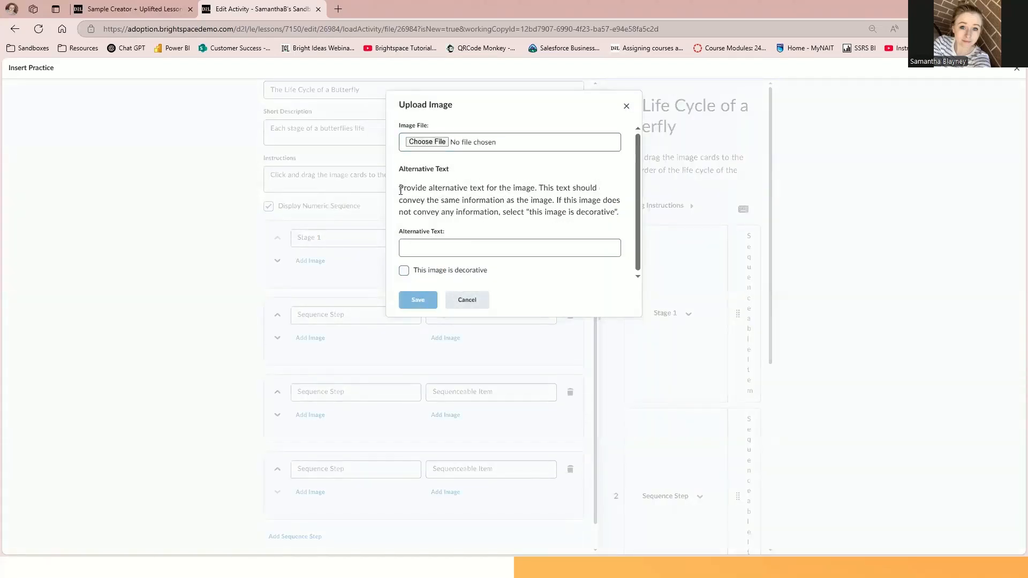
{"action": "left_click", "coordinate": [421, 142]}
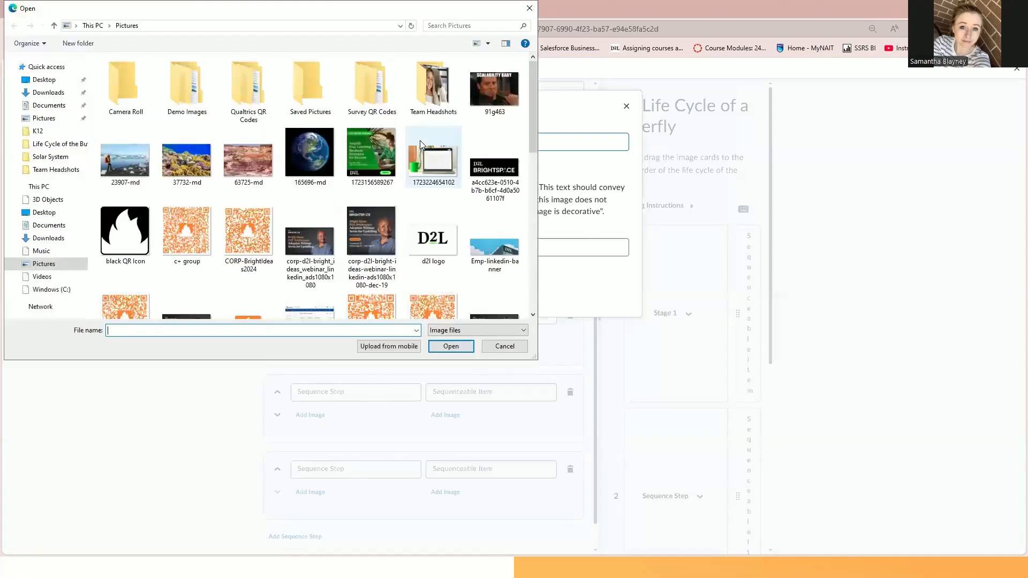
{"action": "double_click", "coordinate": [192, 103]}
{"action": "double_click", "coordinate": [135, 99]}
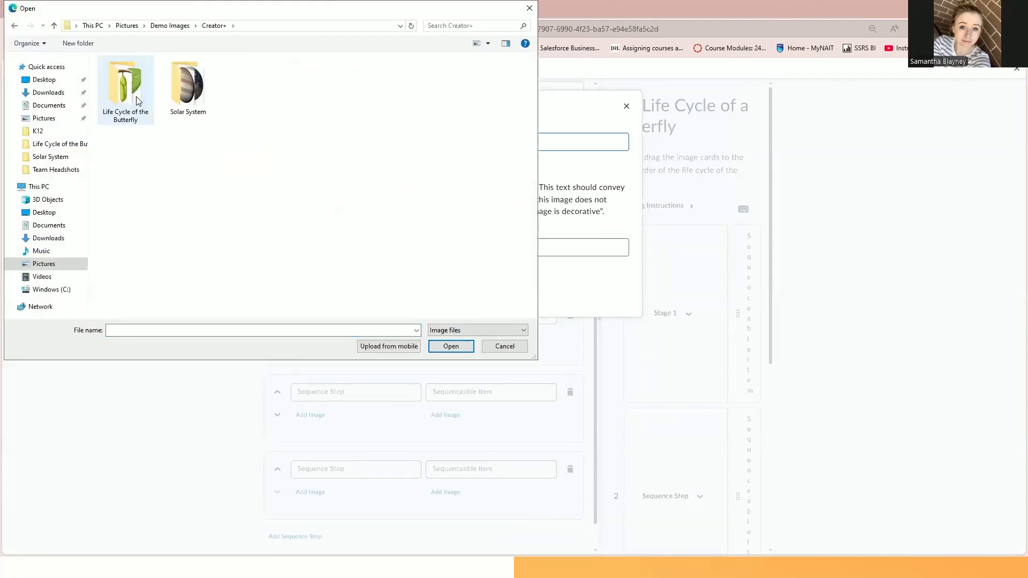
{"action": "double_click", "coordinate": [137, 101]}
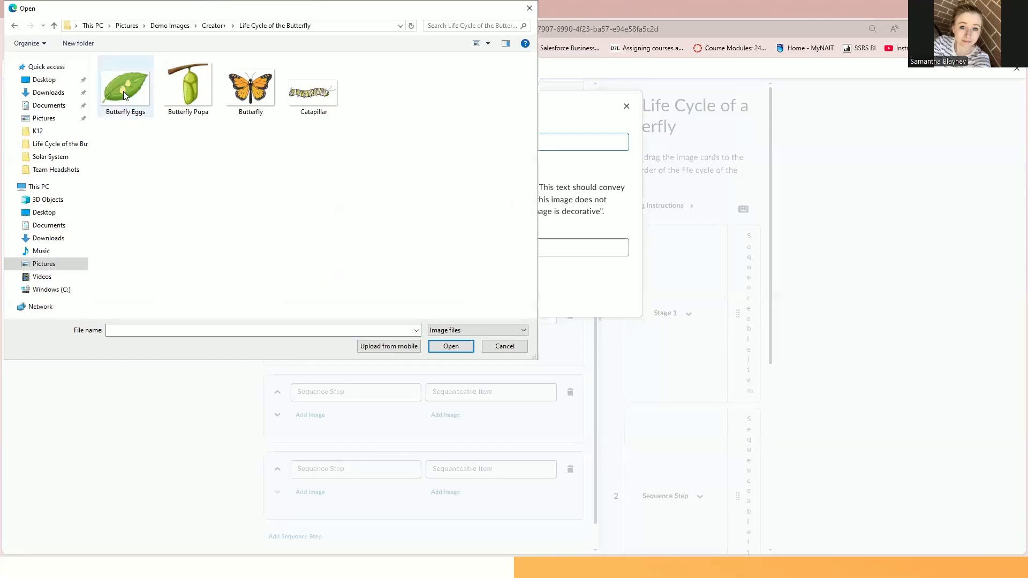
{"action": "left_click", "coordinate": [123, 91]}
{"action": "left_click", "coordinate": [442, 346]}
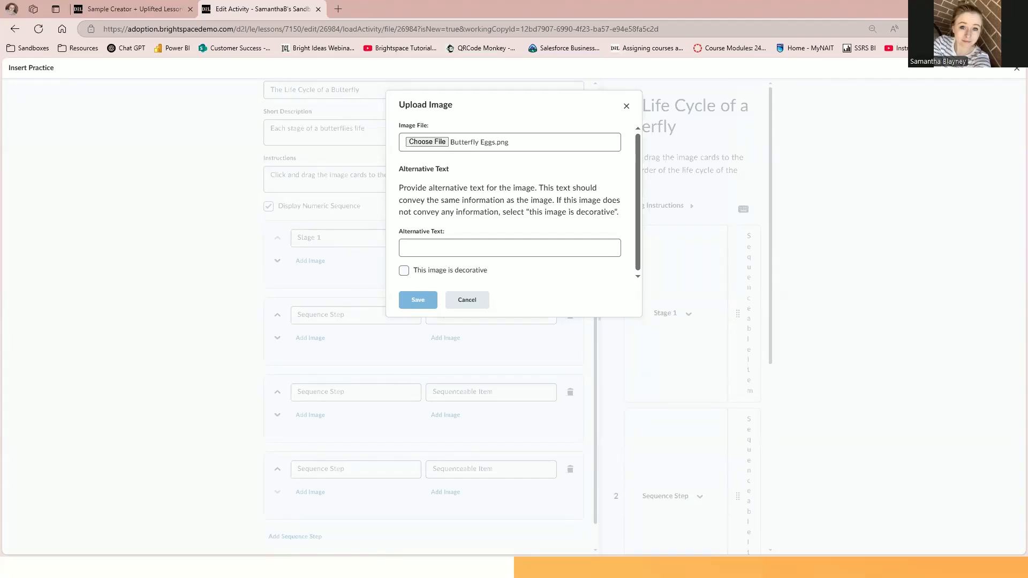
Give the egg image the alternative text "Image of three butterfly eggs on a green leaf" and save the upload.
{"action": "left_click", "coordinate": [456, 252]}
{"action": "type", "text": "Image of three butterfly eggs on a green leaf"}
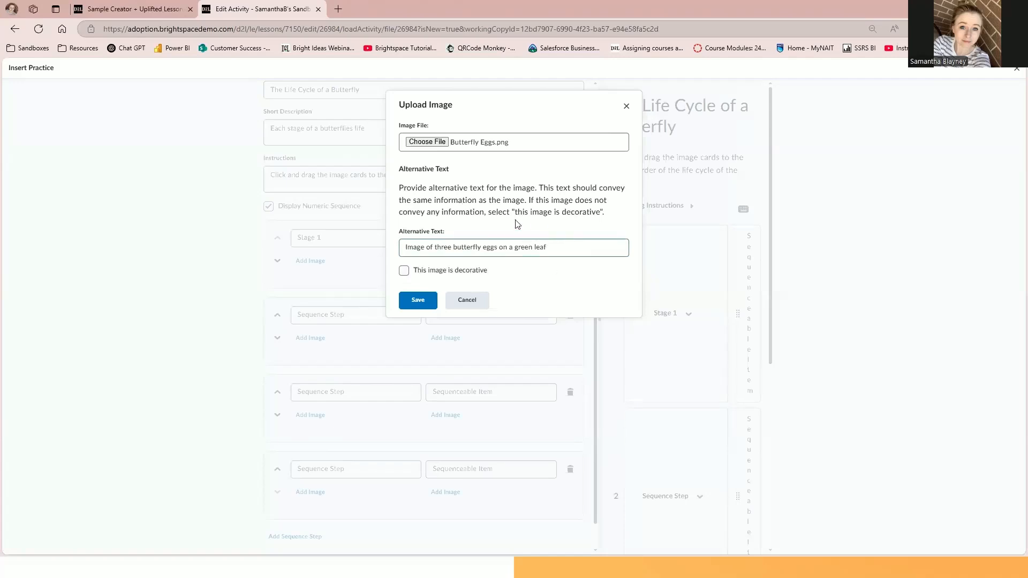
{"action": "left_click", "coordinate": [409, 302]}
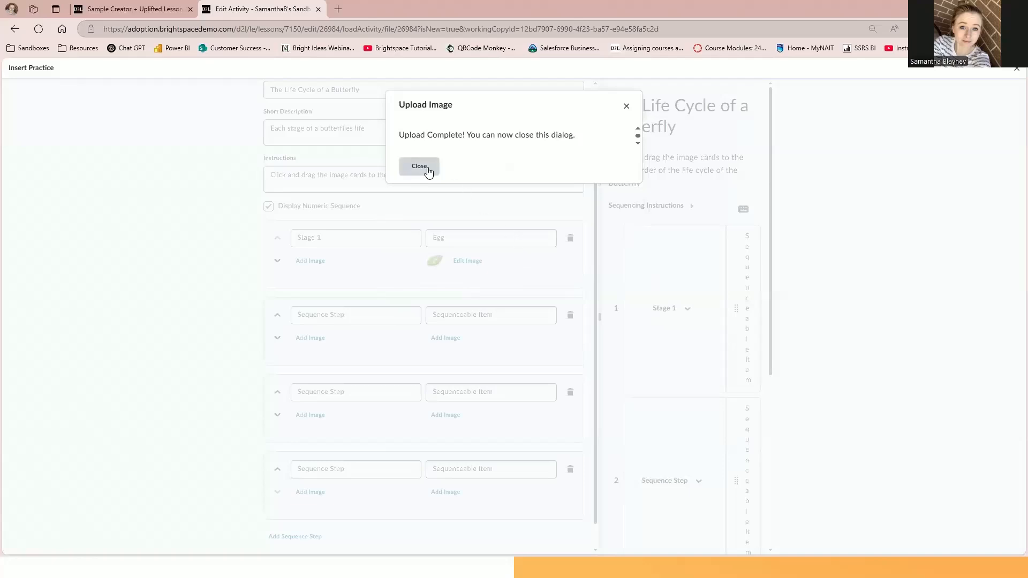
{"action": "left_click", "coordinate": [419, 167]}
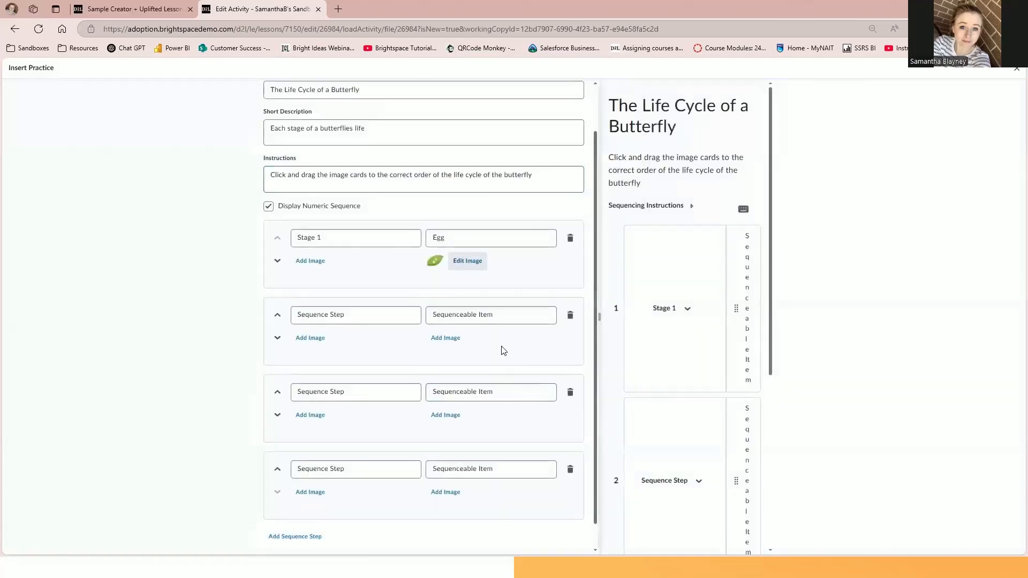
Name the second sequence step "Stage 2" and its sequenceable item "Caterpillar (Larva)".
{"action": "scroll", "coordinate": [504, 351], "scroll_direction": "down", "scroll_amount": 1}
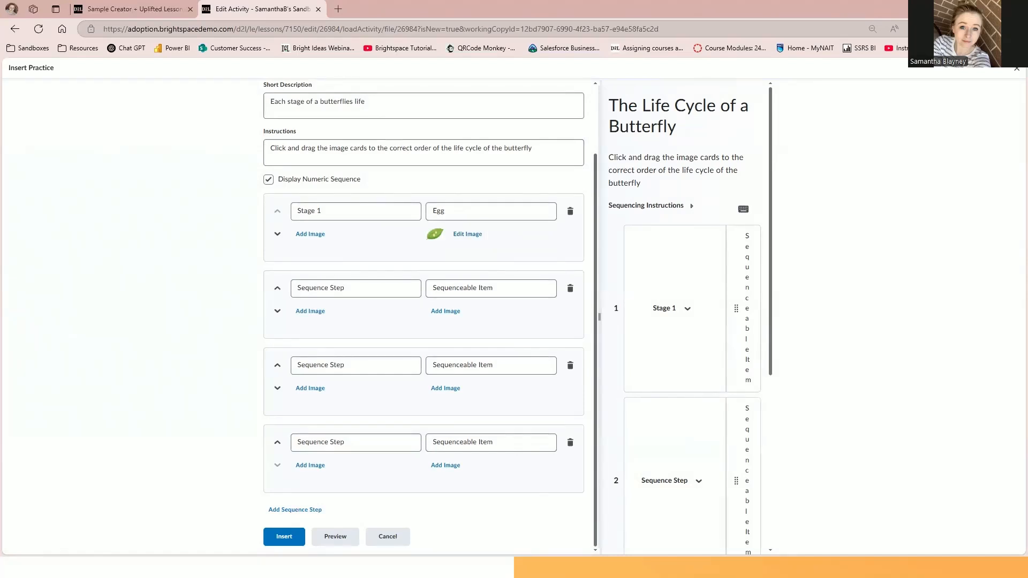
{"action": "left_click_drag", "start_coordinate": [345, 288], "coordinate": [278, 289]}
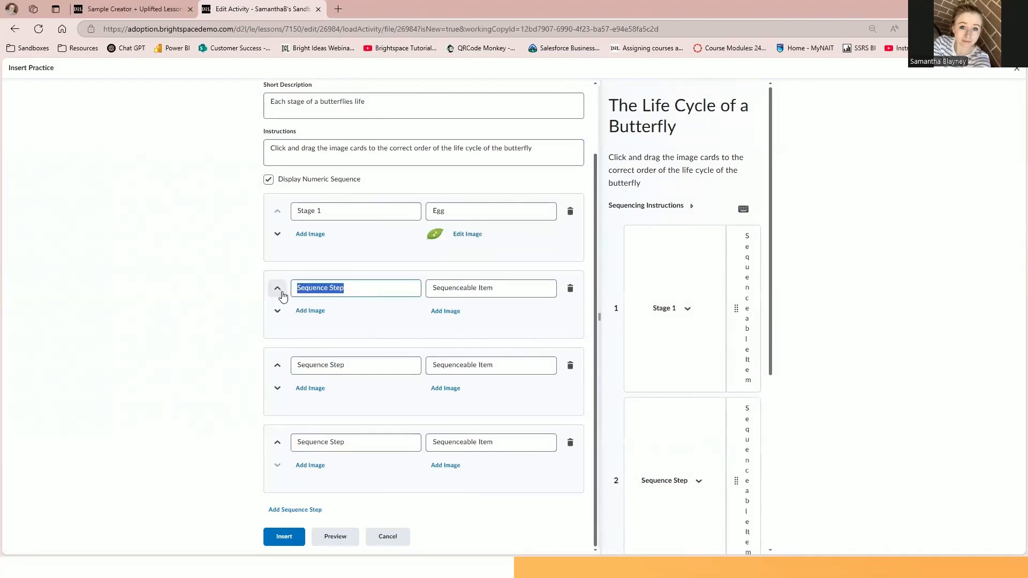
{"action": "type", "text": "Stage 2"}
{"action": "left_click", "coordinate": [494, 289]}
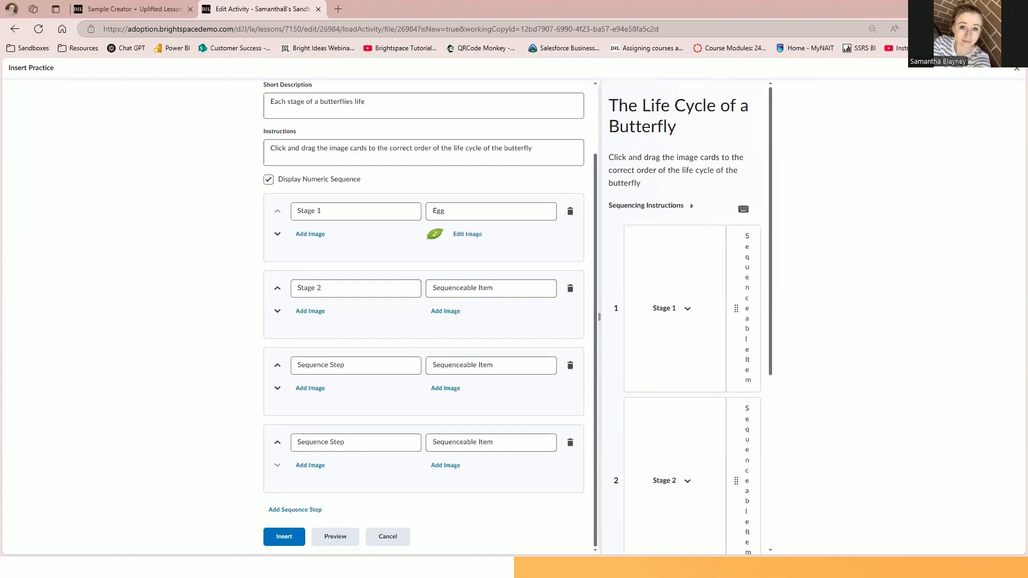
{"action": "left_click", "coordinate": [554, 288]}
{"action": "left_click_drag", "start_coordinate": [555, 288], "coordinate": [402, 288]}
{"action": "type", "text": "Caterpillar (Larva)"}
Upload the Catapillar image for the Stage 2 item with the alternative text "Image of a black, white and yellow caterpillar.".
{"action": "left_click", "coordinate": [456, 315]}
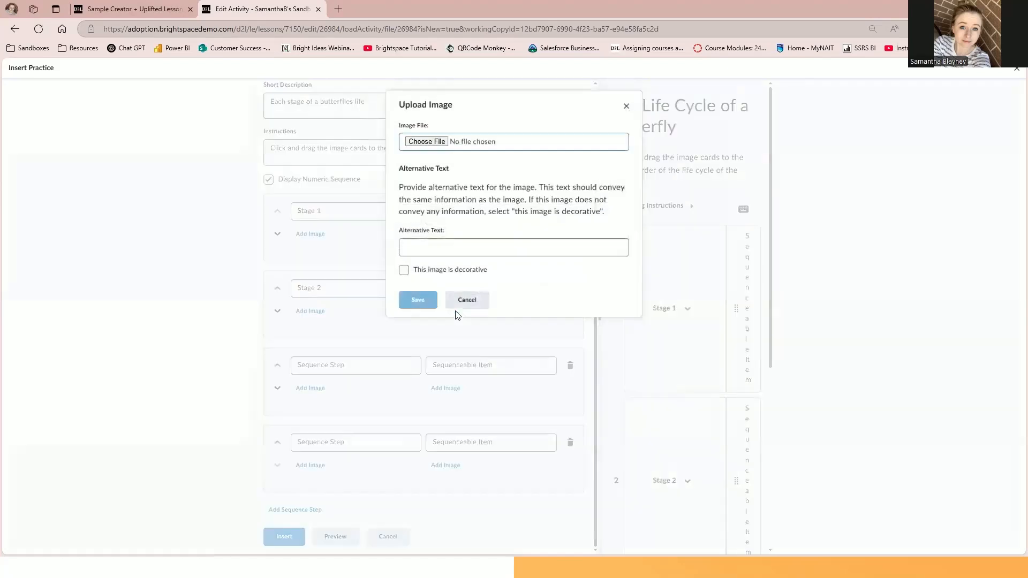
{"action": "left_click", "coordinate": [441, 142]}
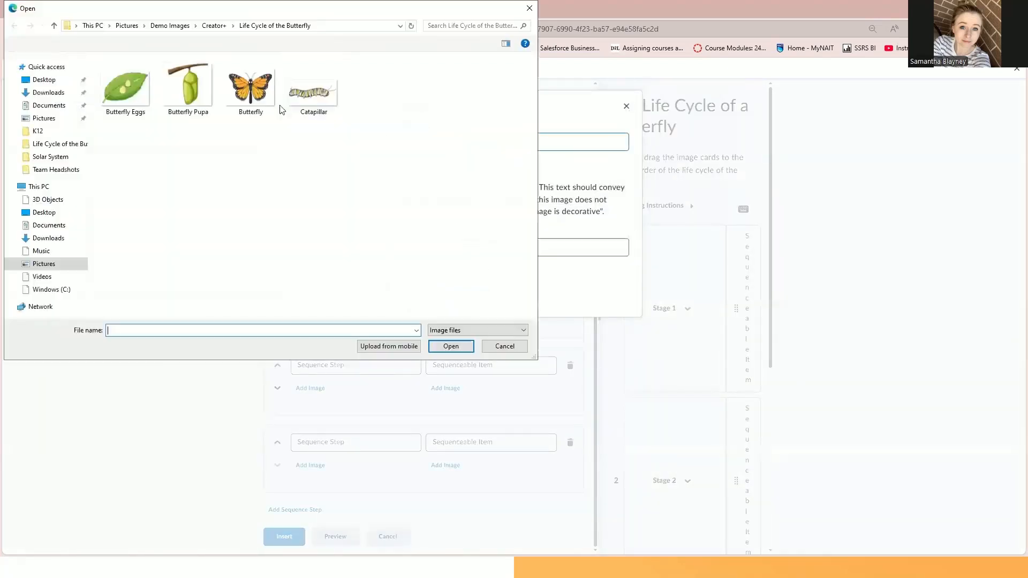
{"action": "left_click", "coordinate": [313, 91]}
{"action": "left_click", "coordinate": [450, 346]}
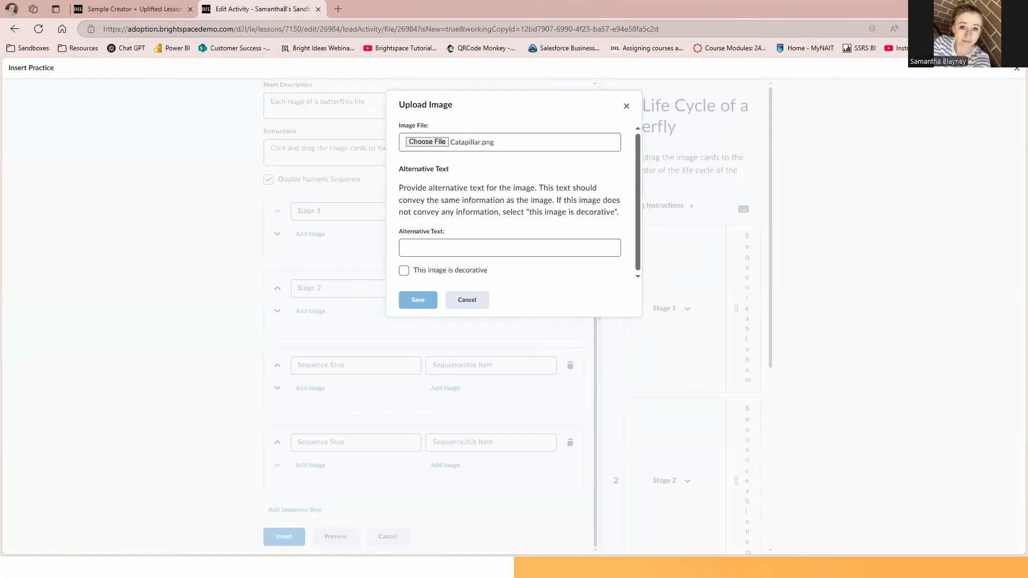
{"action": "type", "text": "Image of a black, white and yellow caterpillar."}
{"action": "left_click", "coordinate": [418, 300]}
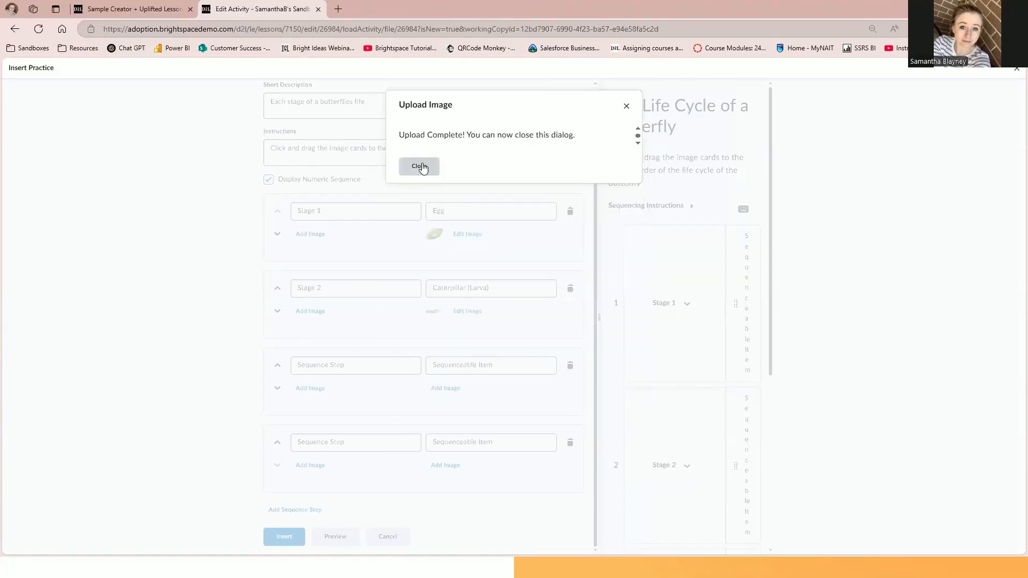
{"action": "left_click", "coordinate": [420, 167]}
{"action": "left_click", "coordinate": [316, 389]}
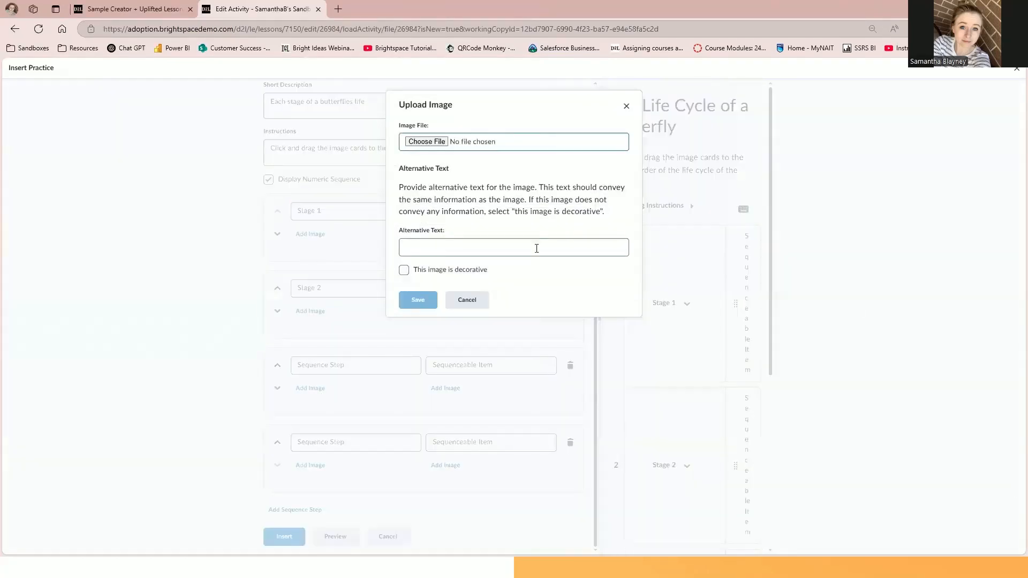
{"action": "left_click", "coordinate": [469, 301]}
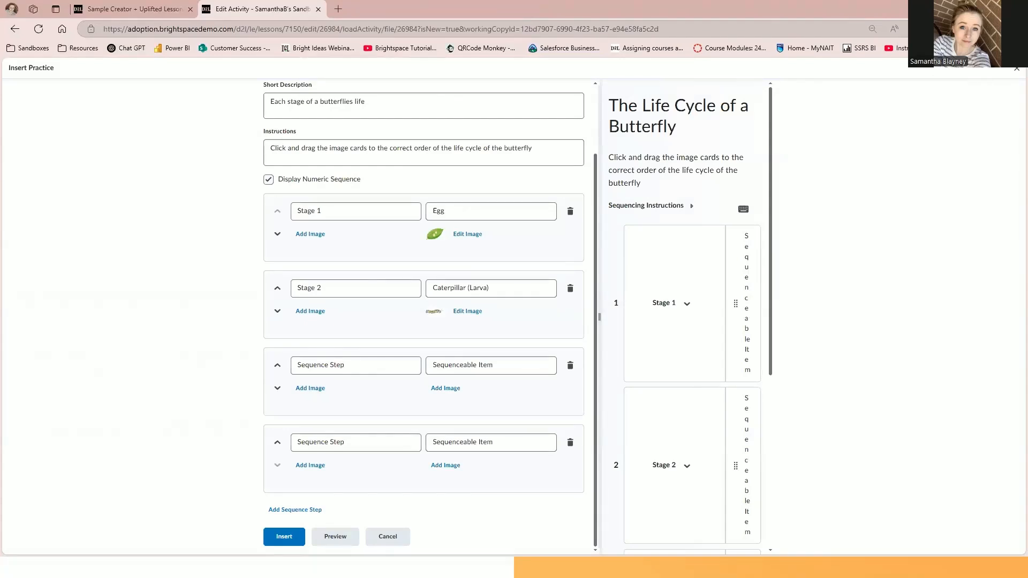
Name the third sequence step "Stage 3" and its sequenceable item "Pupa (Chrysalis)".
{"action": "left_click_drag", "start_coordinate": [348, 366], "coordinate": [274, 370]}
{"action": "type", "text": "Stage 3"}
{"action": "left_click_drag", "start_coordinate": [485, 365], "coordinate": [433, 366]}
{"action": "left_click", "coordinate": [519, 366]}
{"action": "left_click_drag", "start_coordinate": [519, 365], "coordinate": [408, 359]}
{"action": "type", "text": "Pupa (Chrysalis)"}
Upload the Butterfly Pupa image for the Stage 3 item with the alternative text "Image of a green butterfly pupa".
{"action": "left_click", "coordinate": [451, 390]}
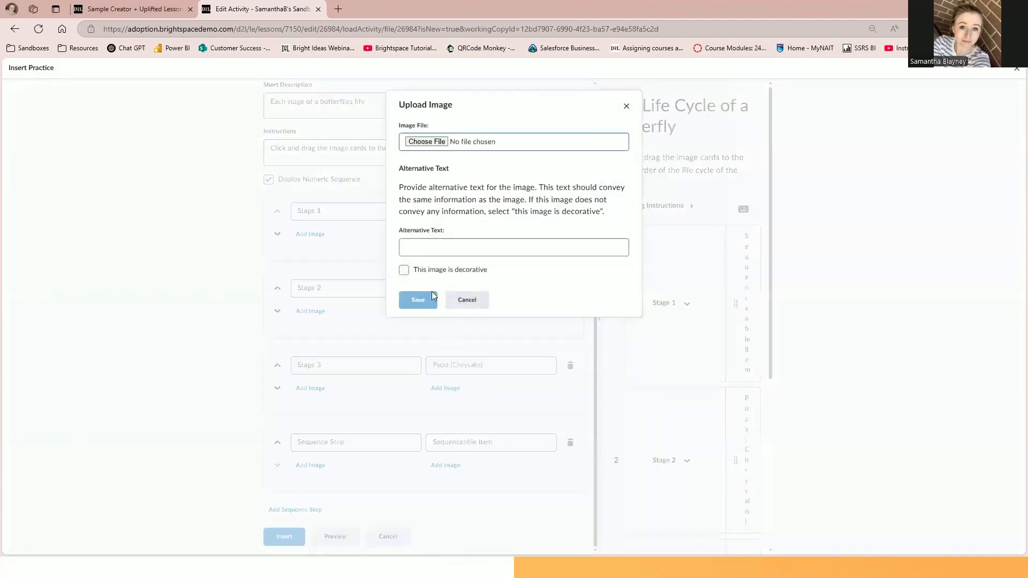
{"action": "left_click", "coordinate": [434, 142]}
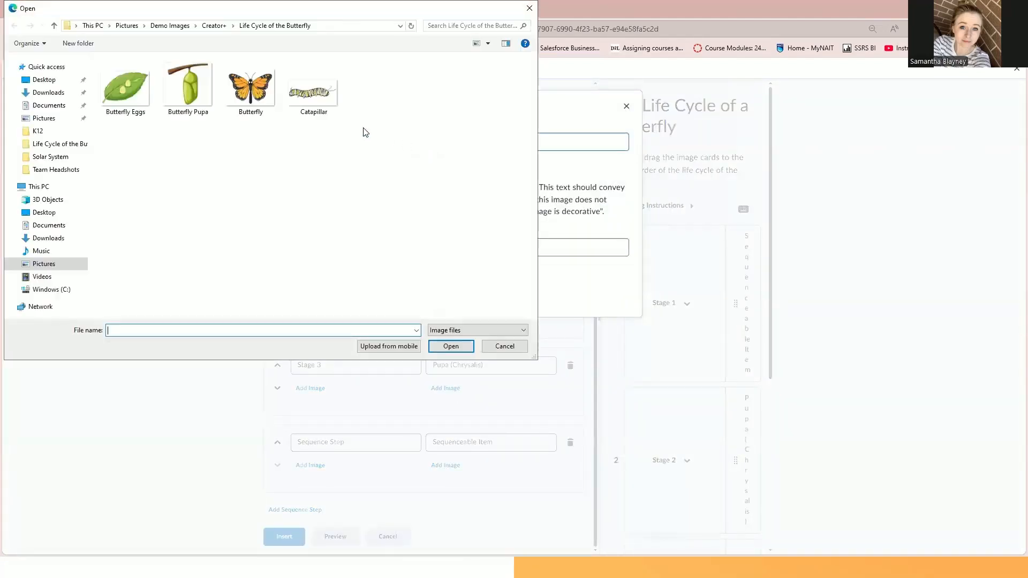
{"action": "left_click", "coordinate": [188, 85]}
{"action": "left_click", "coordinate": [454, 346]}
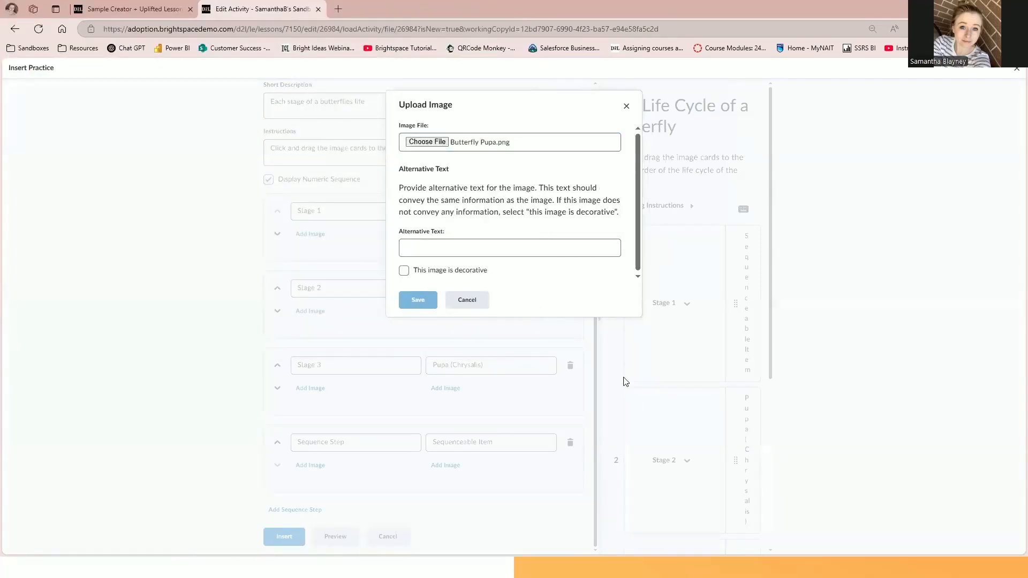
{"action": "type", "text": "Image of a green butterfly pupa"}
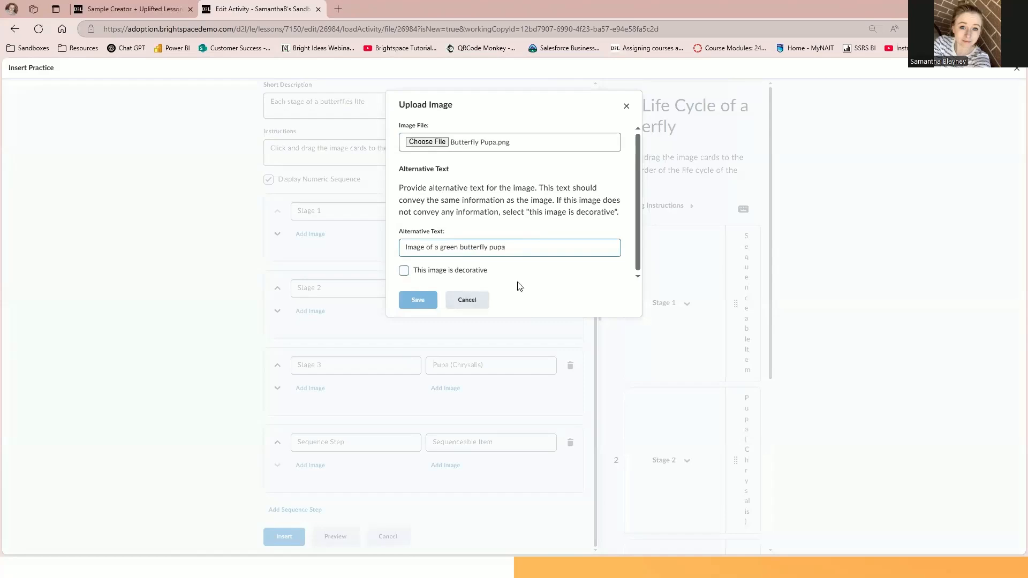
{"action": "left_click", "coordinate": [420, 300]}
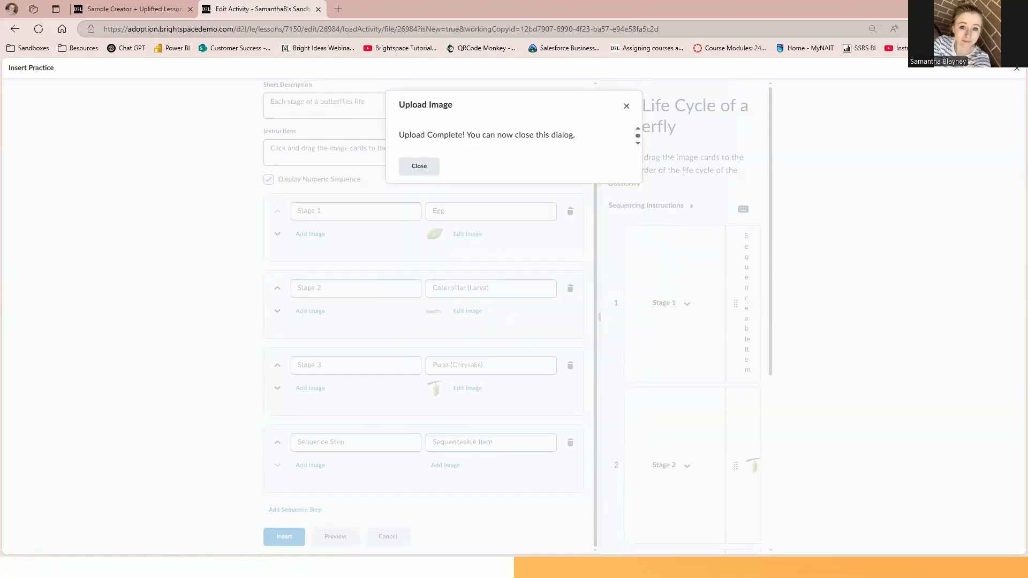
{"action": "left_click", "coordinate": [418, 166]}
Name the fourth sequence step "Stage 4" and its sequenceable item "Adult (Butterfly or Moth)".
{"action": "triple_click", "coordinate": [363, 441]}
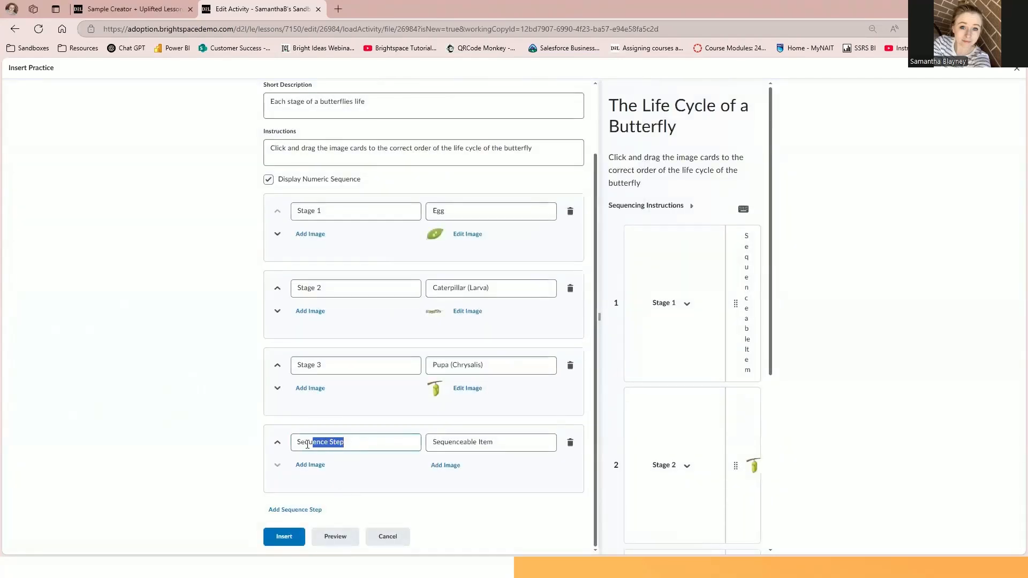
{"action": "type", "text": "Stage 4"}
{"action": "key", "text": "Tab"}
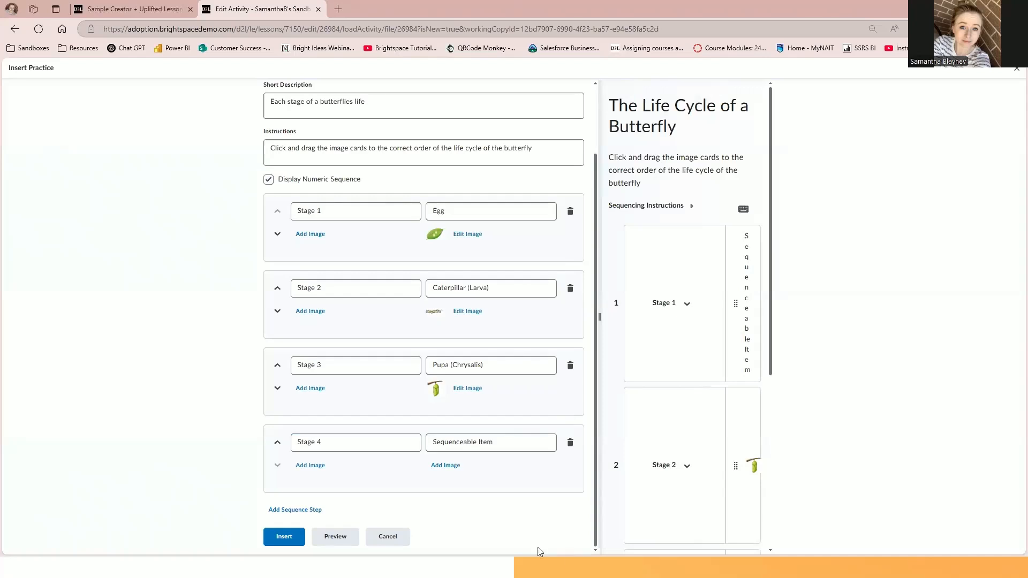
{"action": "triple_click", "coordinate": [516, 442]}
{"action": "type", "text": "Adult (Butterfly or Moth)"}
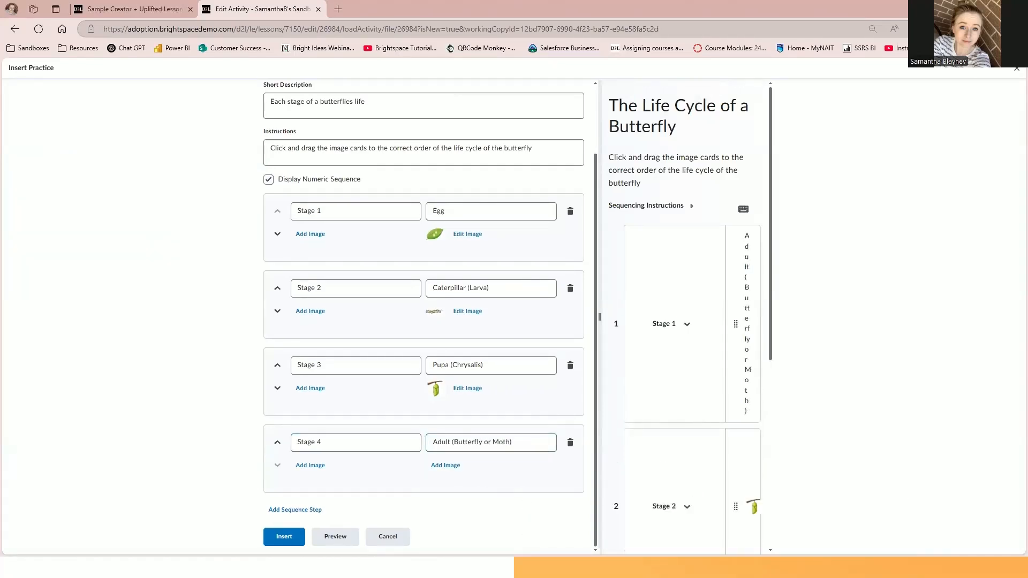
Upload the Butterfly image for the Stage 4 item with the alternative text "Image of an orange and black butterfly".
{"action": "left_click", "coordinate": [447, 465]}
{"action": "left_click", "coordinate": [426, 142]}
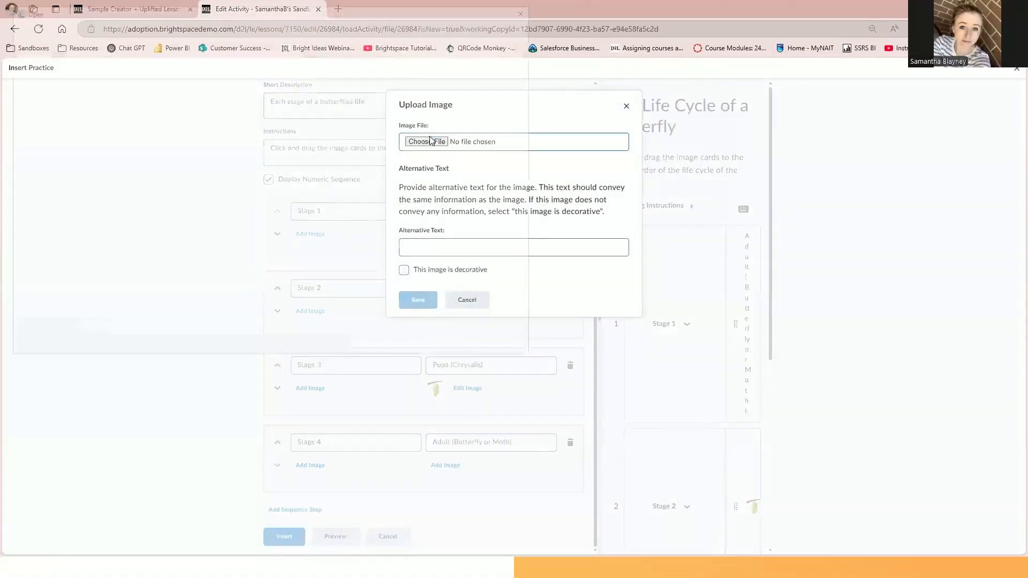
{"action": "left_click", "coordinate": [251, 88]}
{"action": "left_click", "coordinate": [451, 346]}
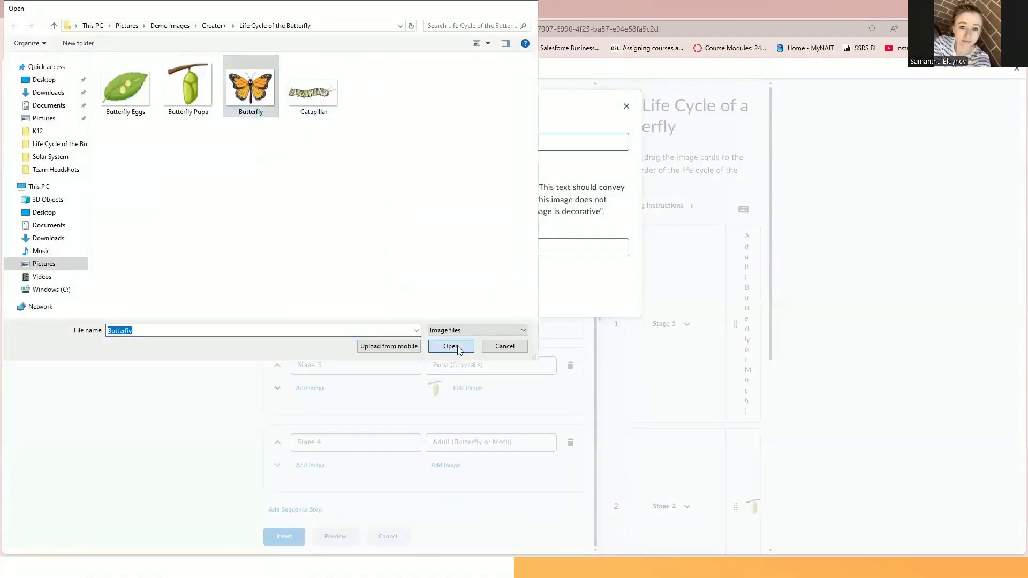
{"action": "left_click", "coordinate": [444, 250]}
{"action": "type", "text": "Image of an orange and black butterfly"}
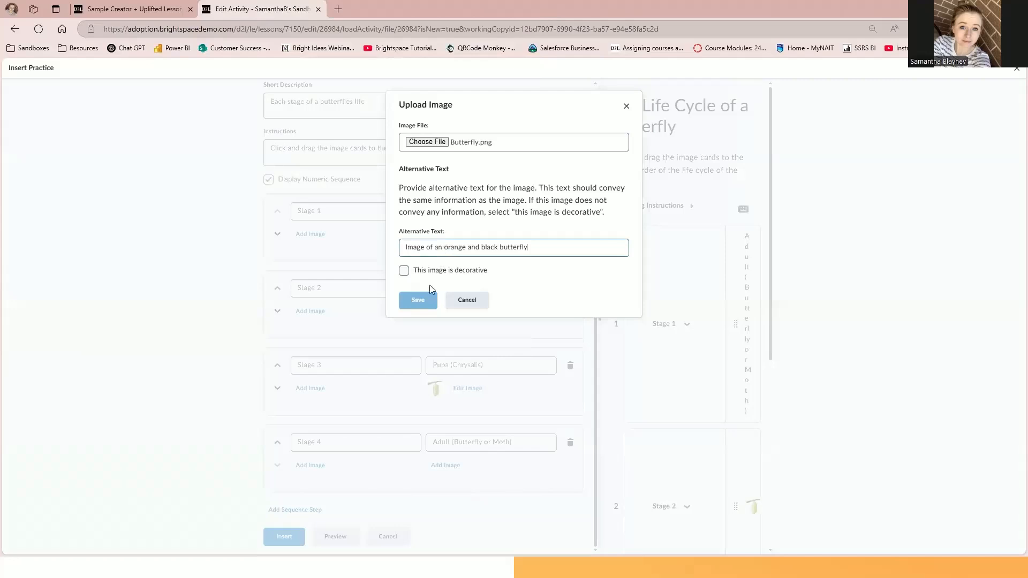
{"action": "left_click", "coordinate": [576, 291]}
{"action": "left_click", "coordinate": [410, 301]}
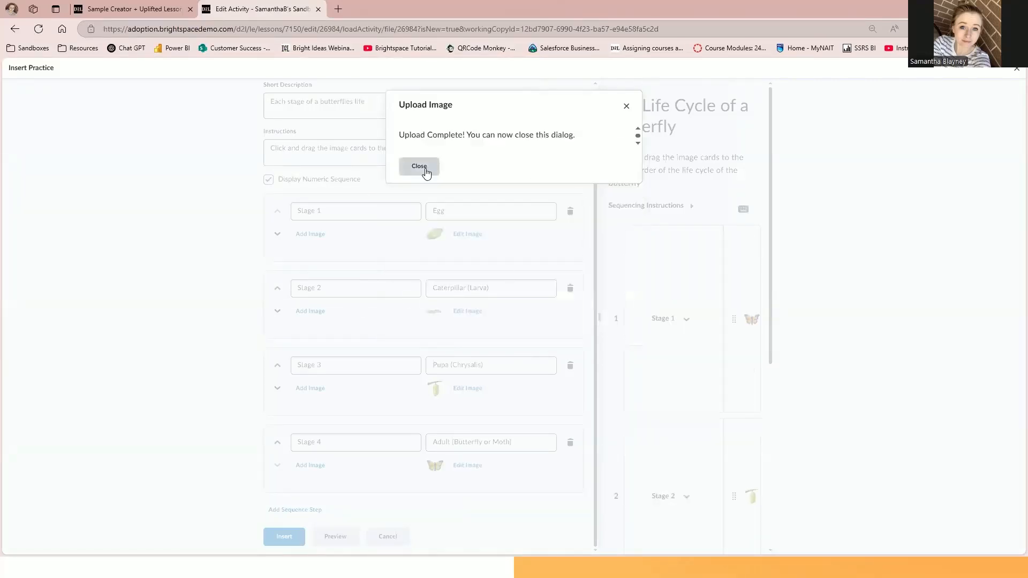
{"action": "left_click", "coordinate": [421, 168]}
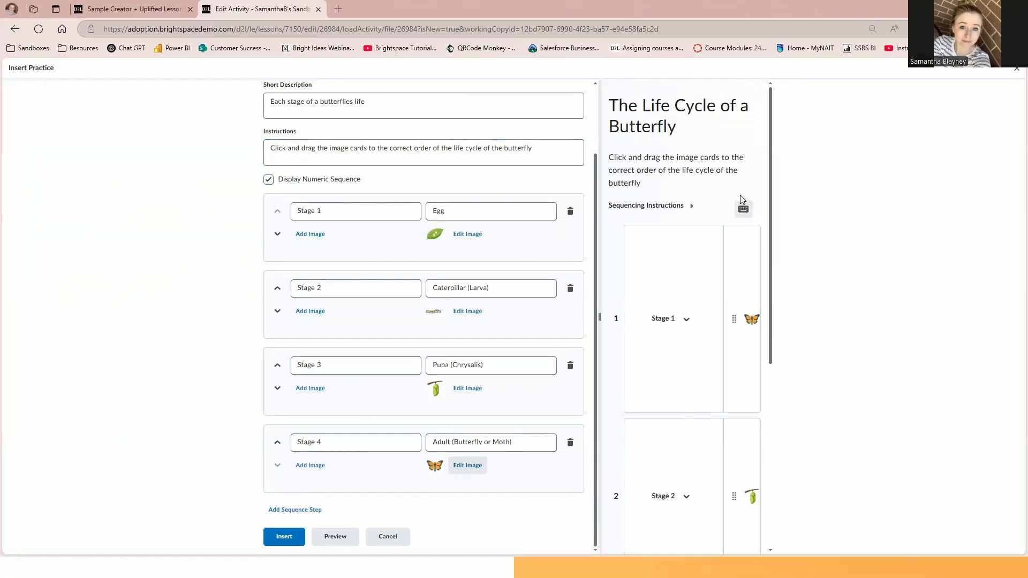
Test the Sequencing practice in preview by reassigning items to the stages and checking the answers.
{"action": "scroll", "coordinate": [643, 459], "scroll_direction": "down", "scroll_amount": 6}
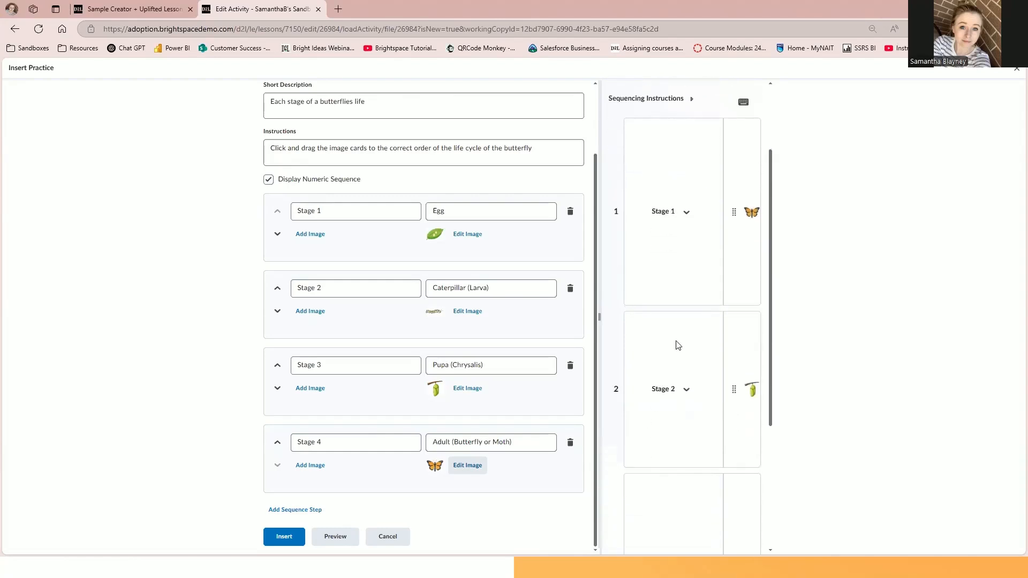
{"action": "left_click", "coordinate": [340, 543]}
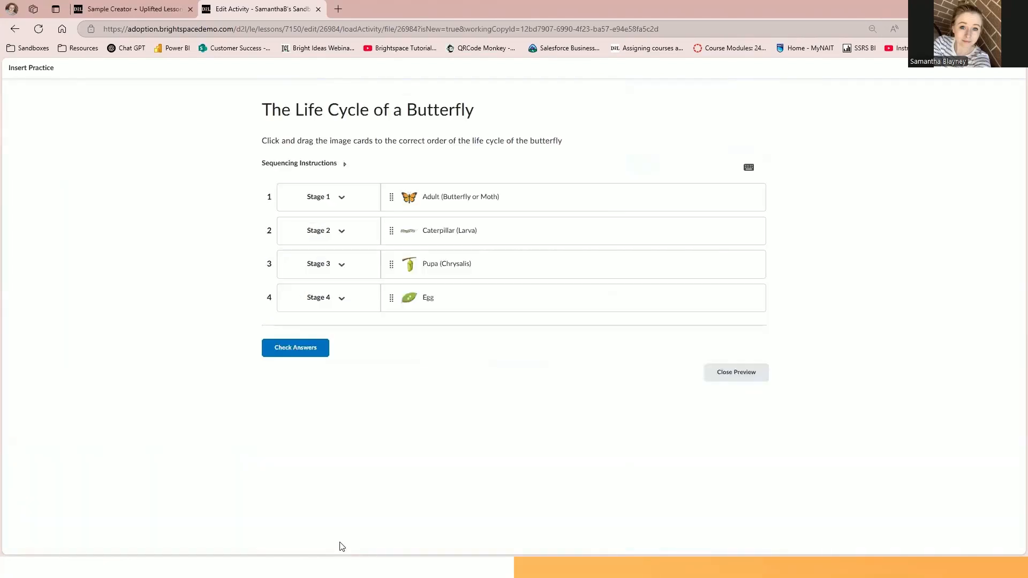
{"action": "left_click", "coordinate": [343, 198]}
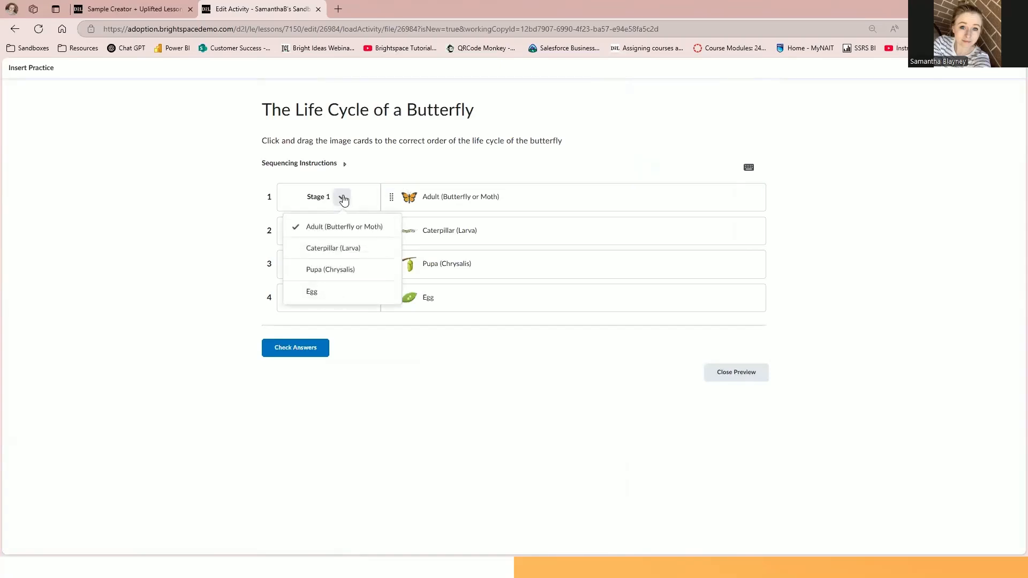
{"action": "left_click", "coordinate": [344, 199]}
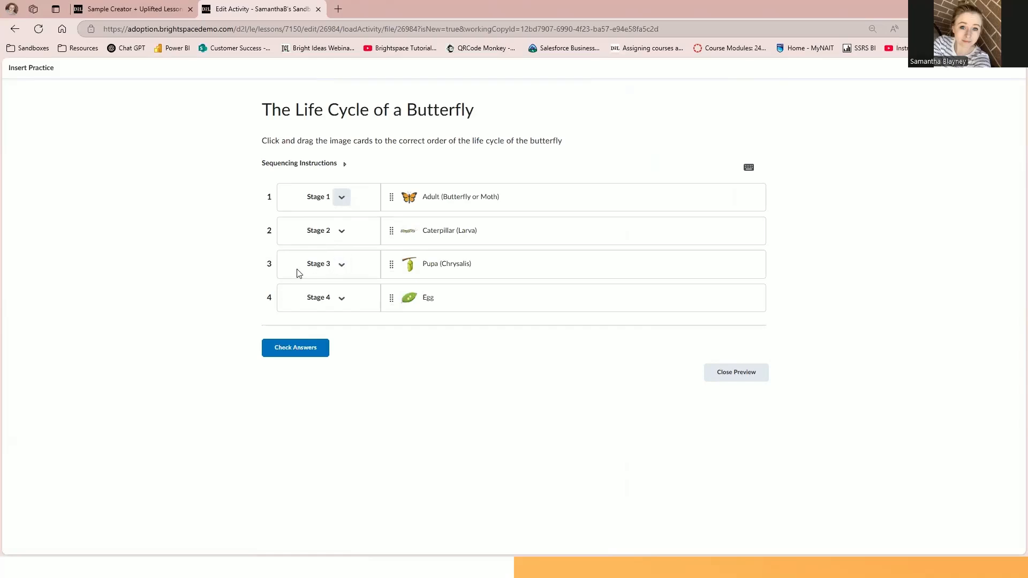
{"action": "left_click", "coordinate": [343, 264]}
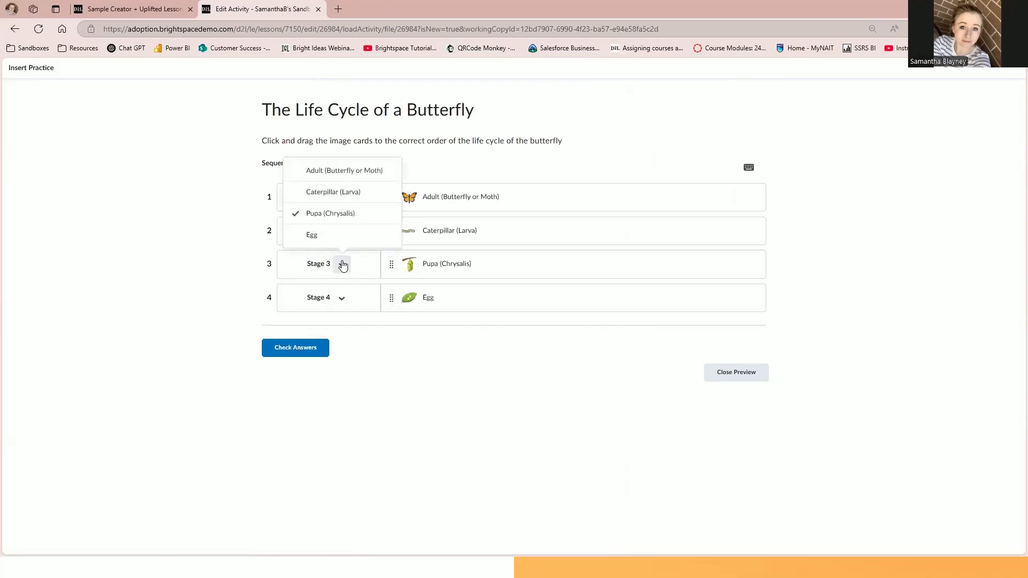
{"action": "left_click", "coordinate": [341, 194]}
{"action": "left_click", "coordinate": [342, 231]}
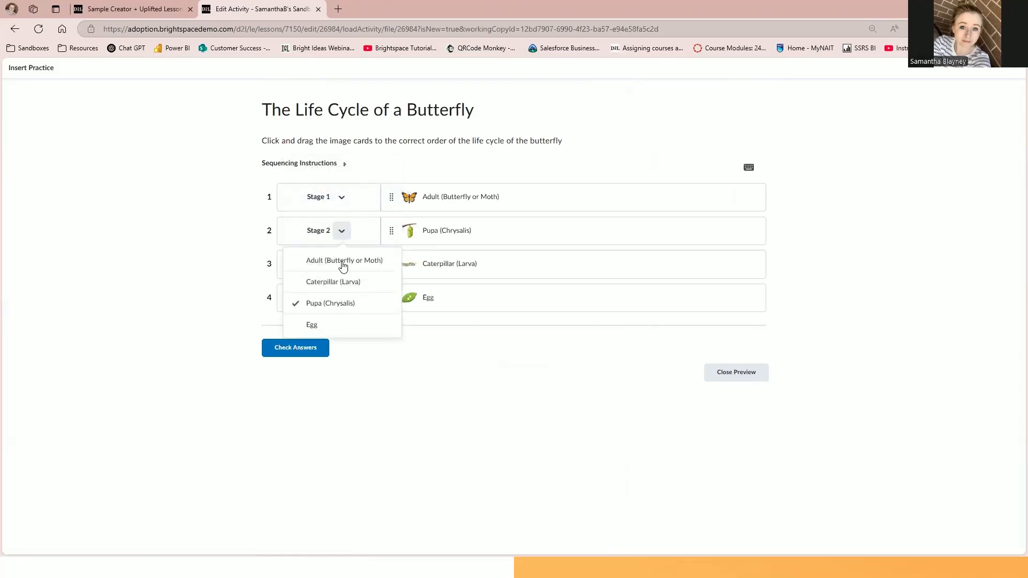
{"action": "left_click", "coordinate": [346, 263]}
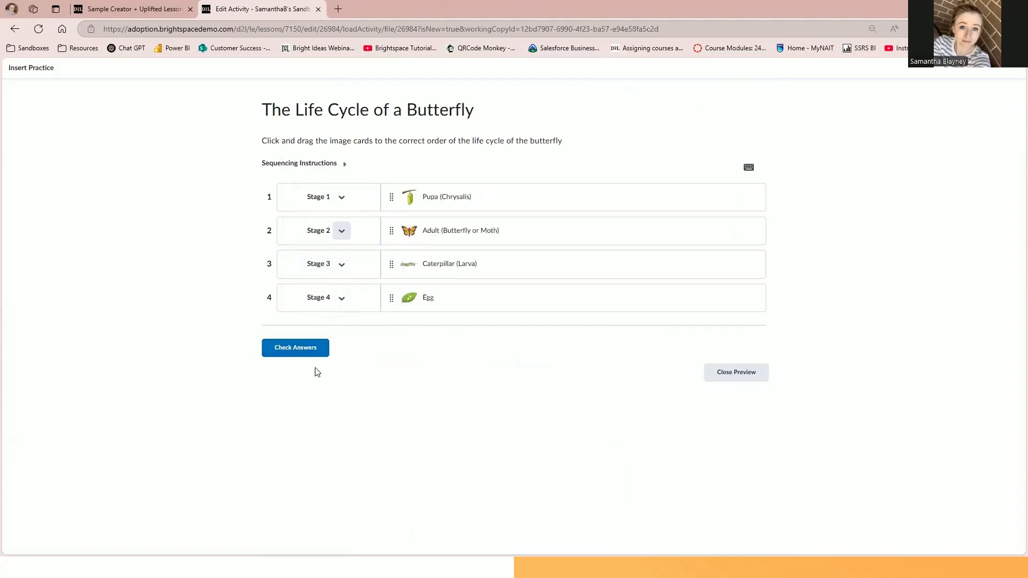
{"action": "left_click", "coordinate": [301, 348]}
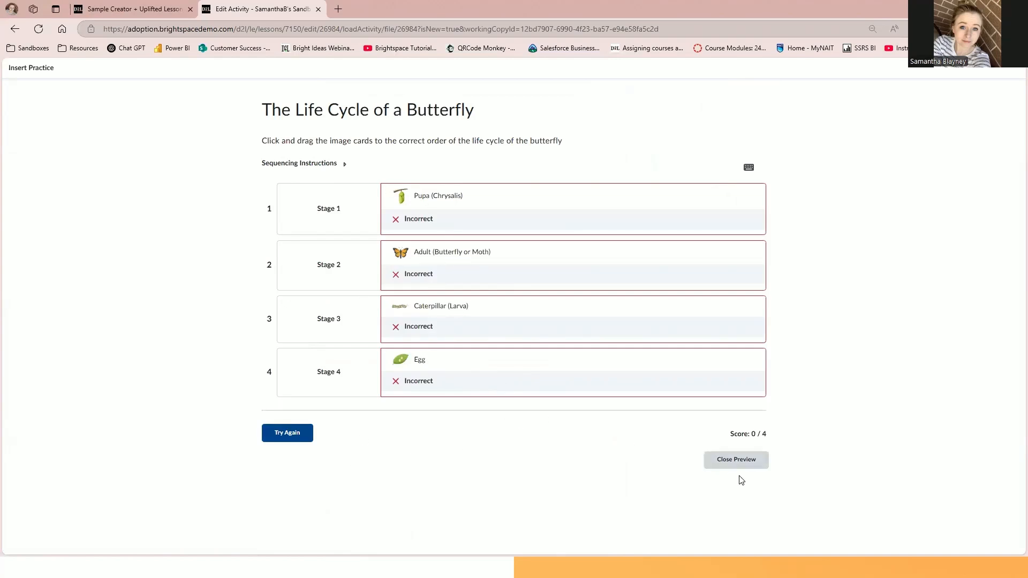
Close the preview and insert the butterfly life cycle practice into the page.
{"action": "left_click", "coordinate": [733, 462]}
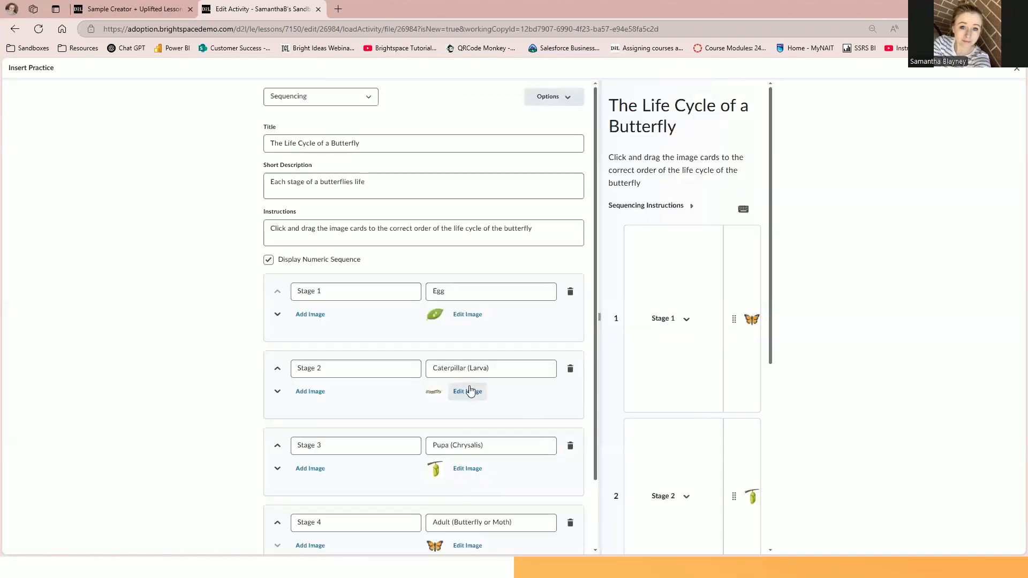
{"action": "scroll", "coordinate": [469, 378], "scroll_direction": "down", "scroll_amount": 2}
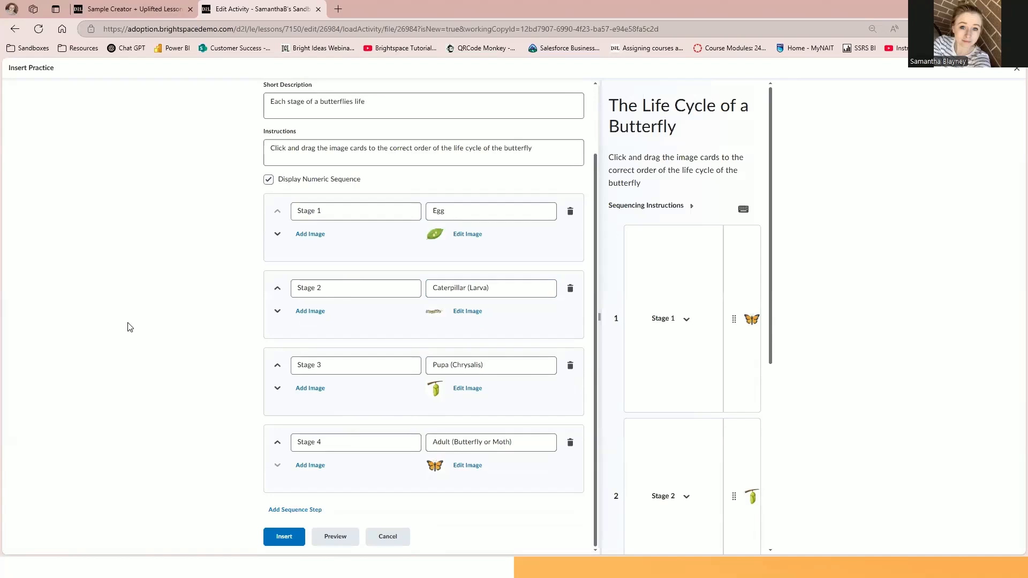
{"action": "left_click", "coordinate": [279, 545]}
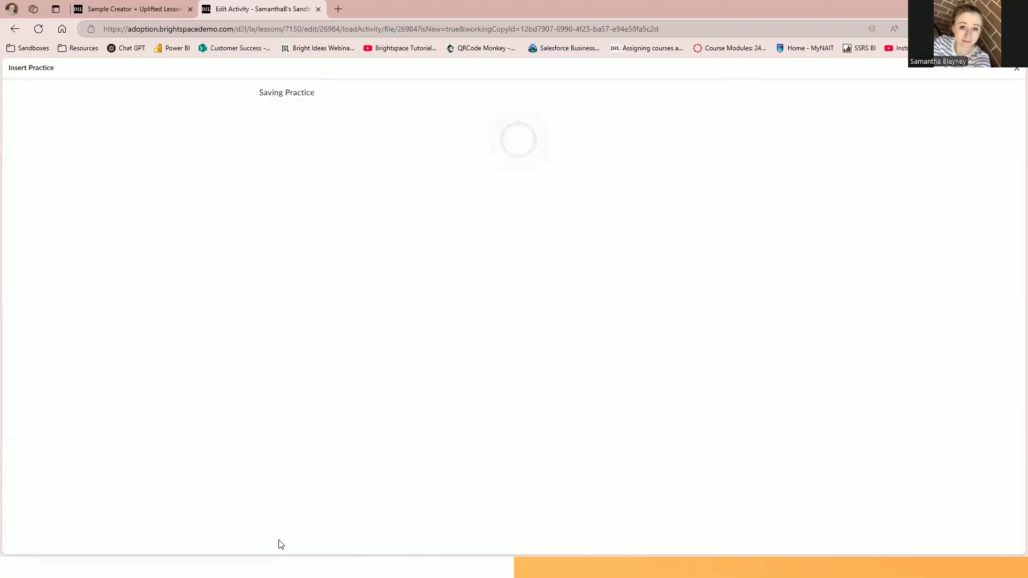
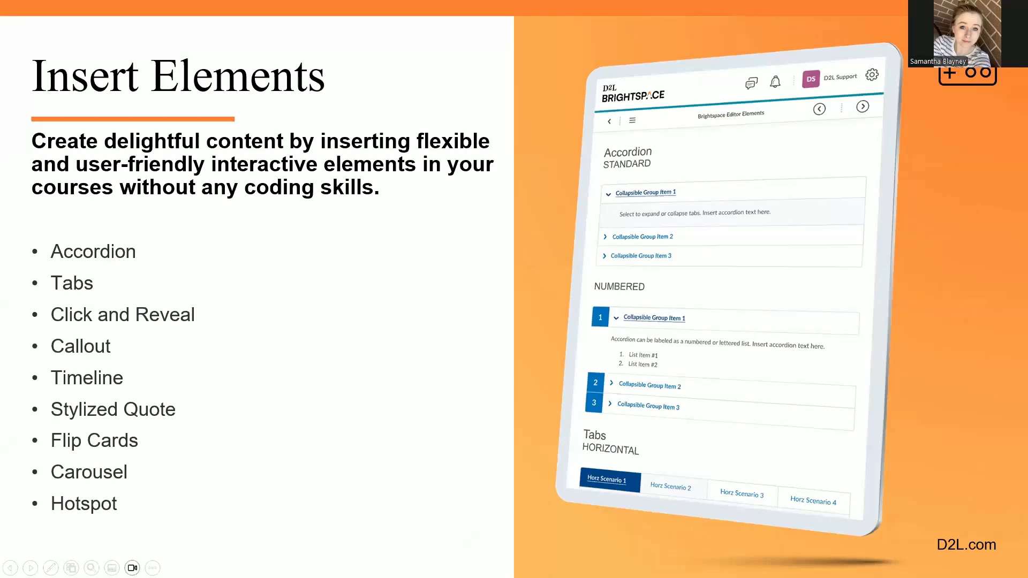
Switch from the slideshow back to the Brightspace page editor and add a blank line below the butterfly practice.
{"action": "left_click", "coordinate": [717, 303]}
{"action": "key", "text": "Left"}
{"action": "key", "text": "alt+Tab"}
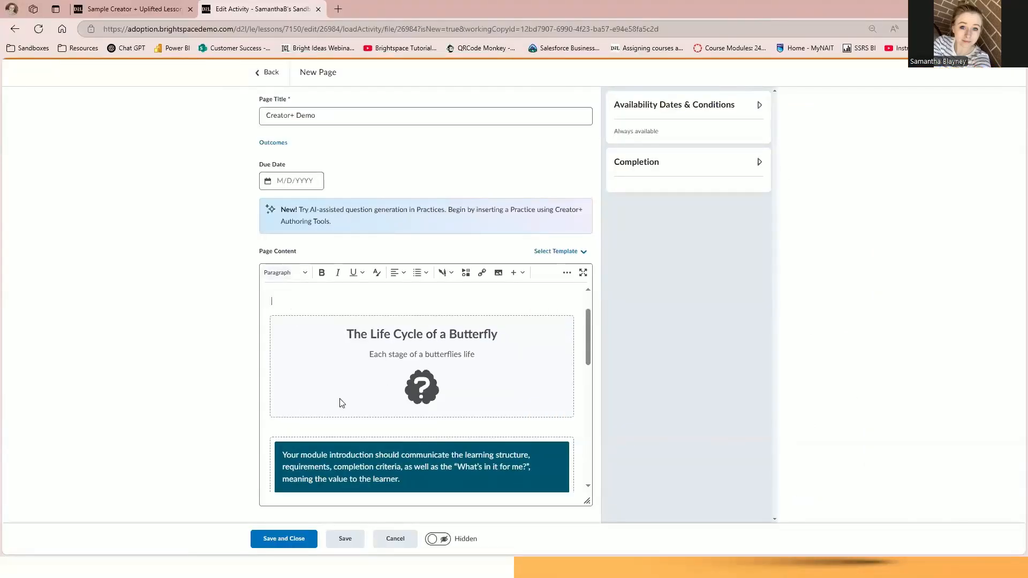
{"action": "left_click", "coordinate": [308, 430]}
{"action": "key", "text": "Return"}
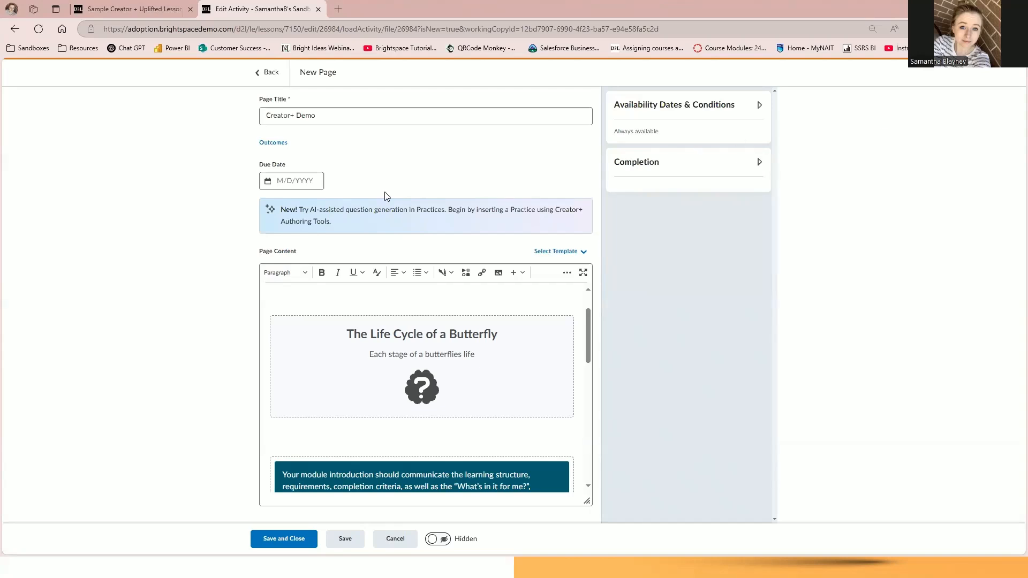
Expand the content editor to full screen and start a new Carousel element below the practice.
{"action": "left_click", "coordinate": [582, 273]}
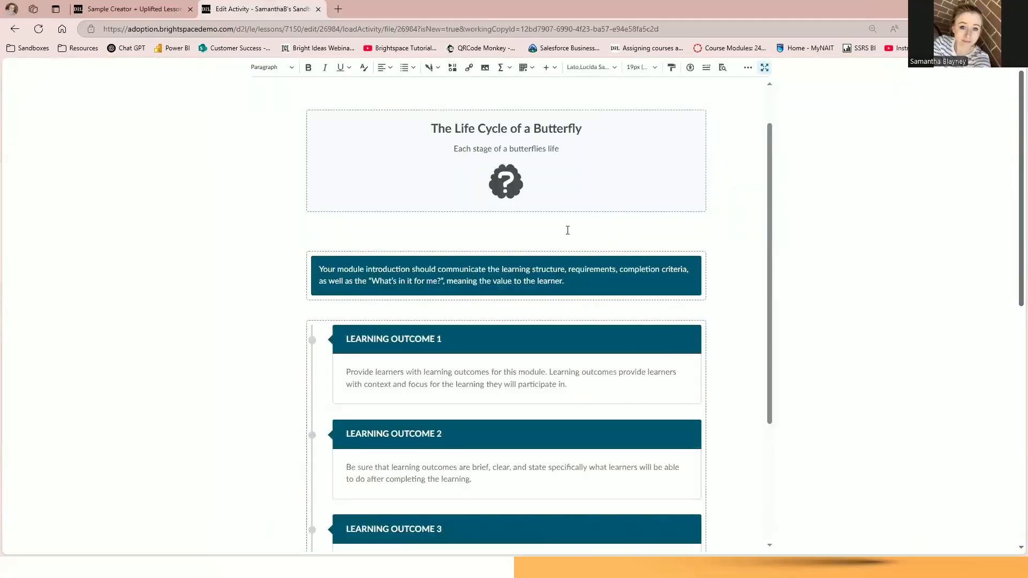
{"action": "left_click", "coordinate": [433, 70]}
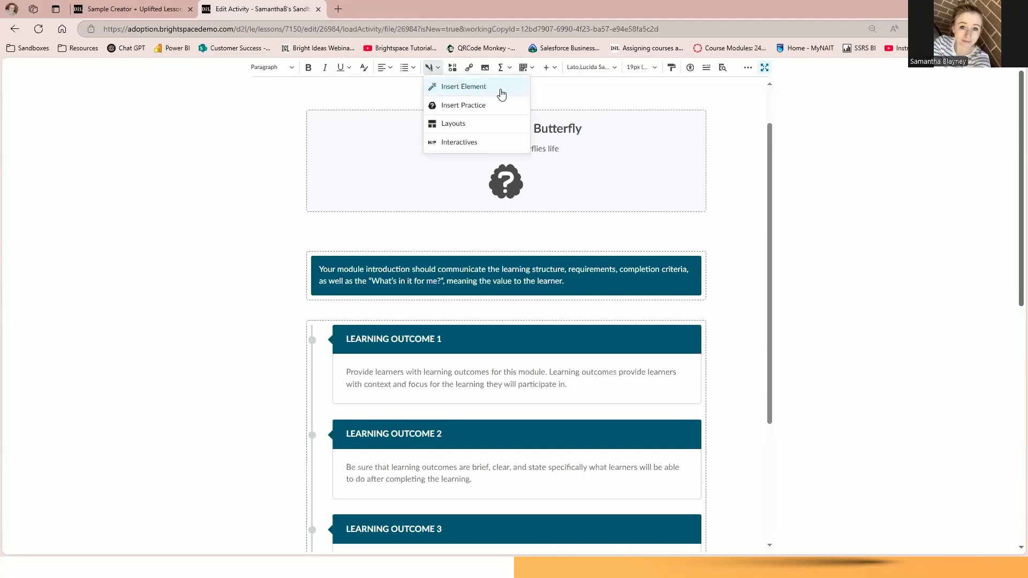
{"action": "left_click", "coordinate": [502, 95]}
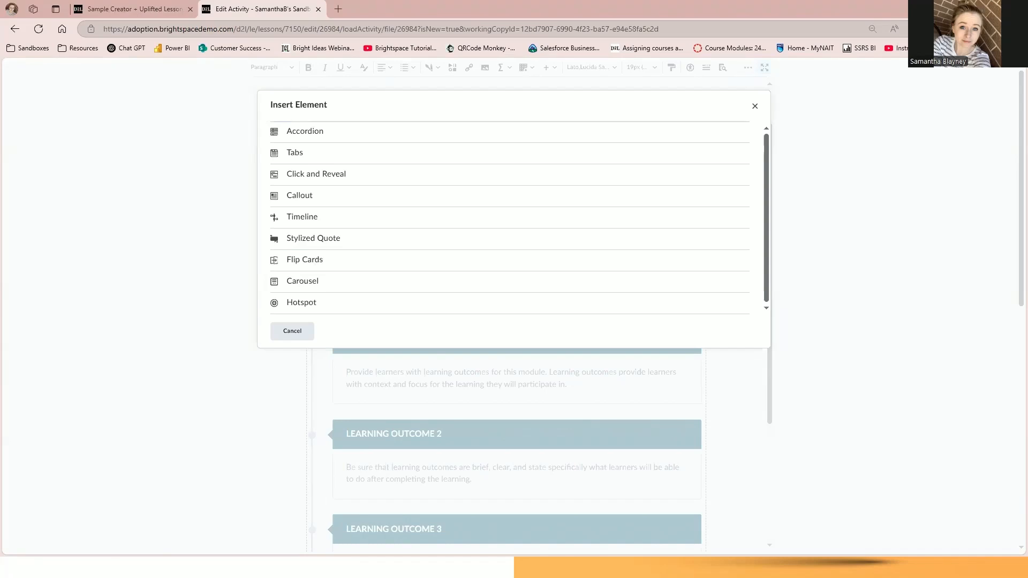
{"action": "left_click", "coordinate": [339, 287]}
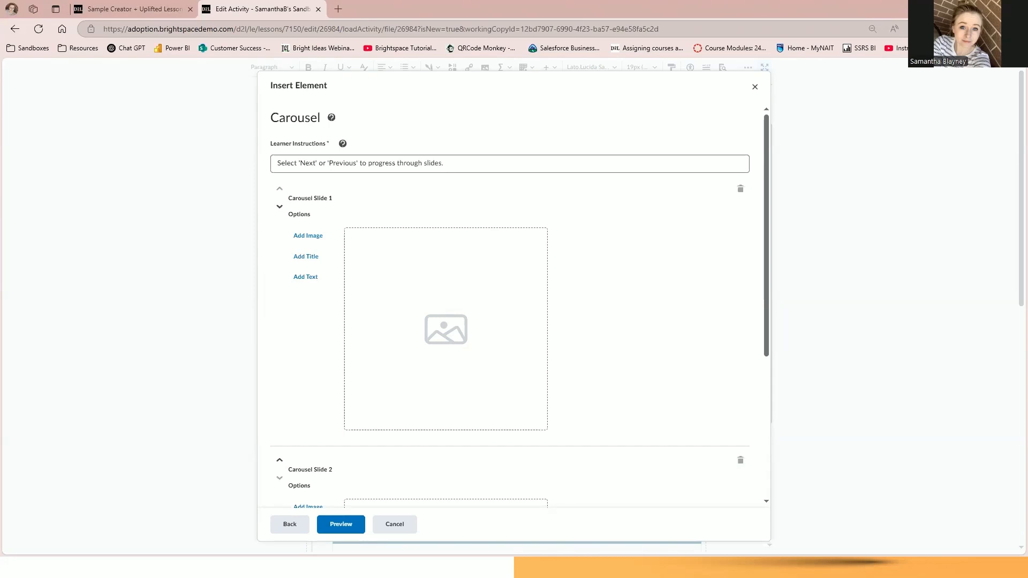
{"action": "left_click", "coordinate": [359, 163]}
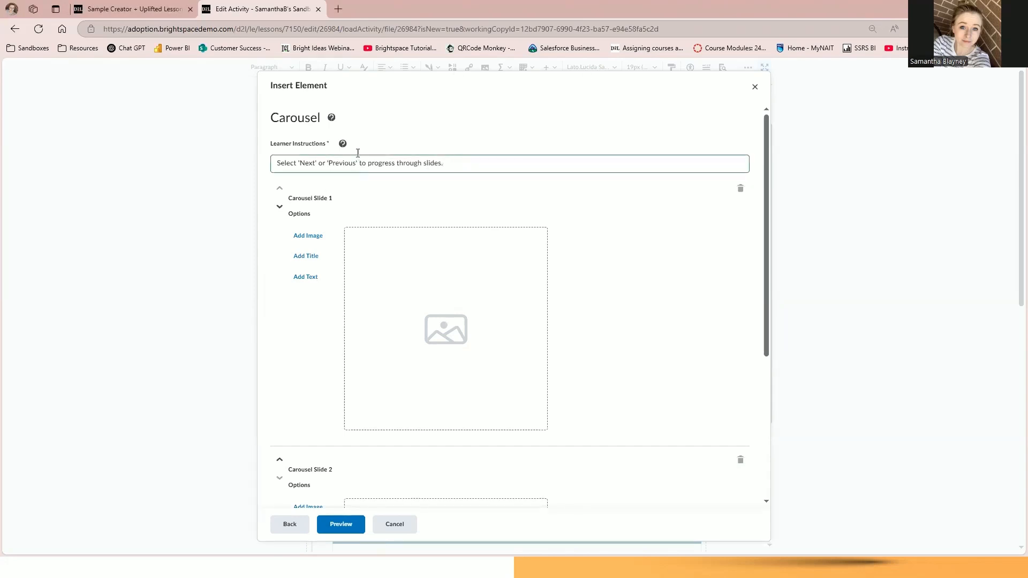
Upload mercury.png from the Solar System folder to Carousel Slide 1 with the alternative text "Image of Mercury".
{"action": "left_click", "coordinate": [309, 237]}
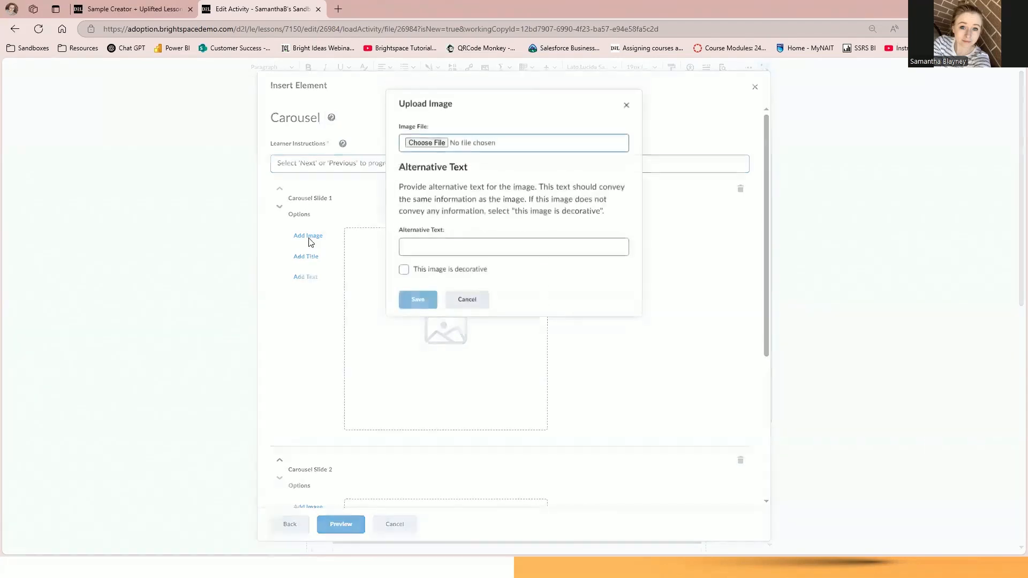
{"action": "left_click", "coordinate": [427, 144]}
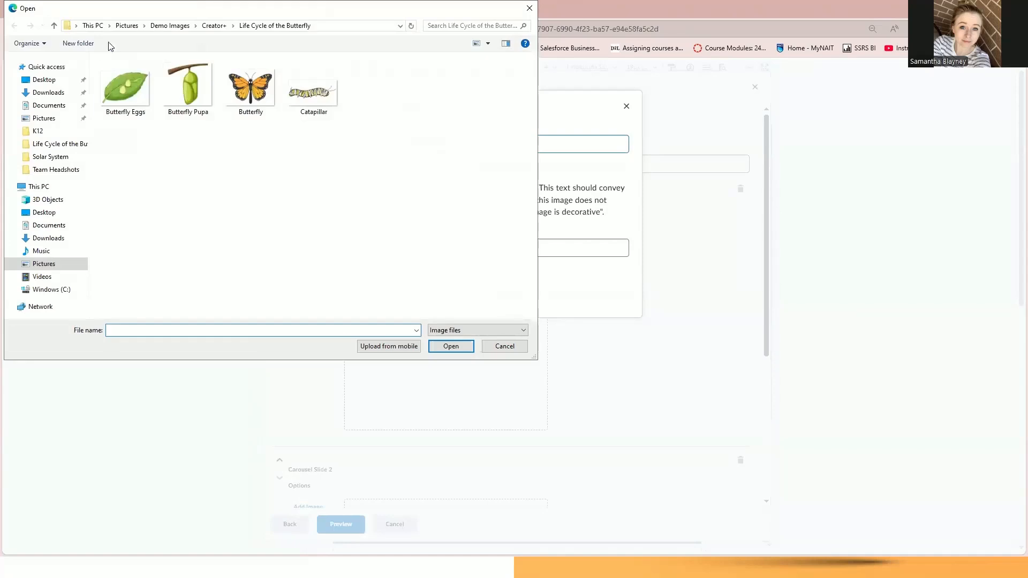
{"action": "left_click", "coordinate": [214, 25]}
{"action": "left_click", "coordinate": [179, 93]}
{"action": "double_click", "coordinate": [178, 93]}
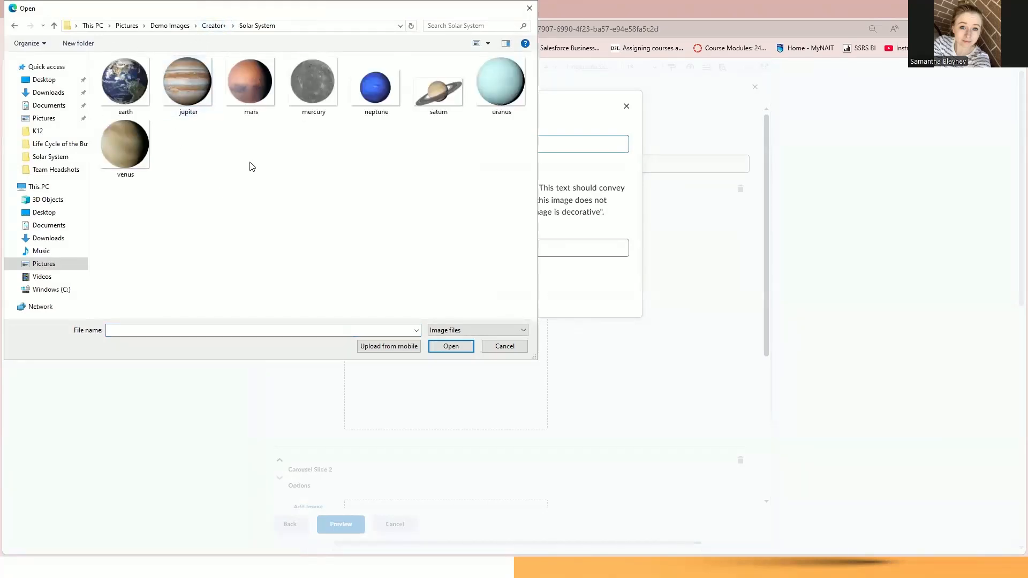
{"action": "left_click", "coordinate": [323, 103]}
{"action": "left_click", "coordinate": [451, 348]}
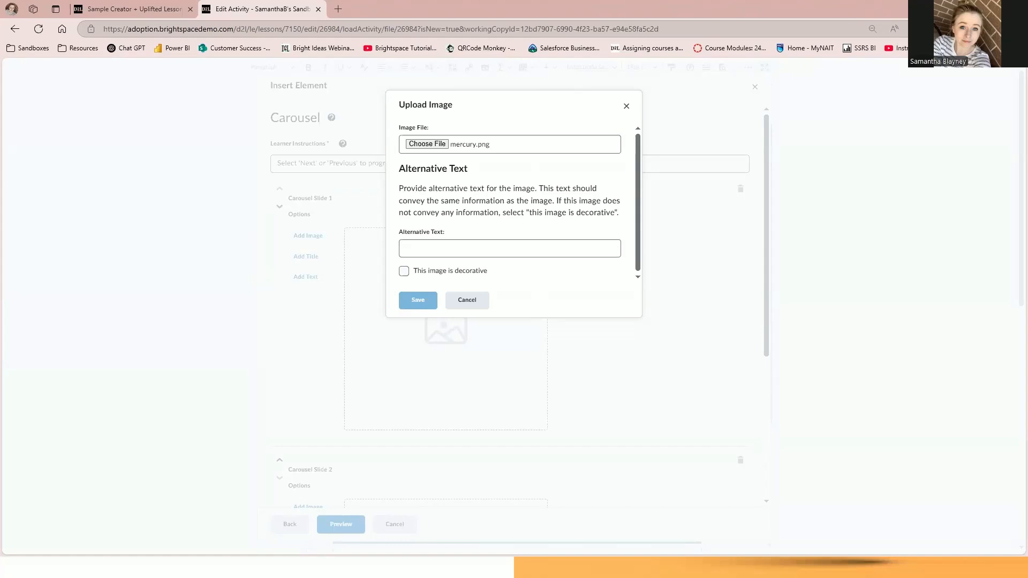
{"action": "left_click", "coordinate": [519, 244]}
{"action": "type", "text": "Image of Mercury"}
{"action": "left_click", "coordinate": [427, 303]}
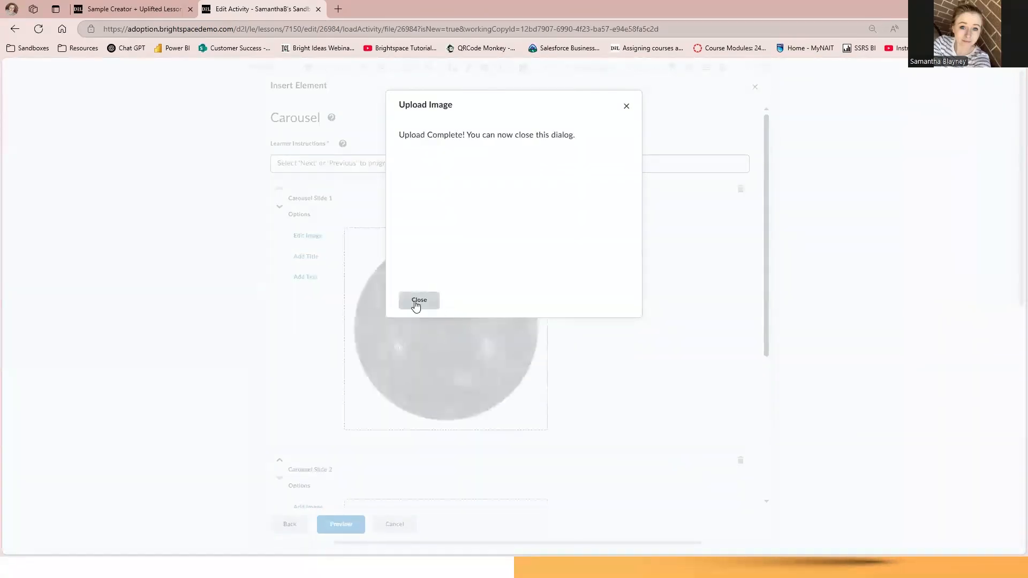
{"action": "left_click", "coordinate": [416, 301]}
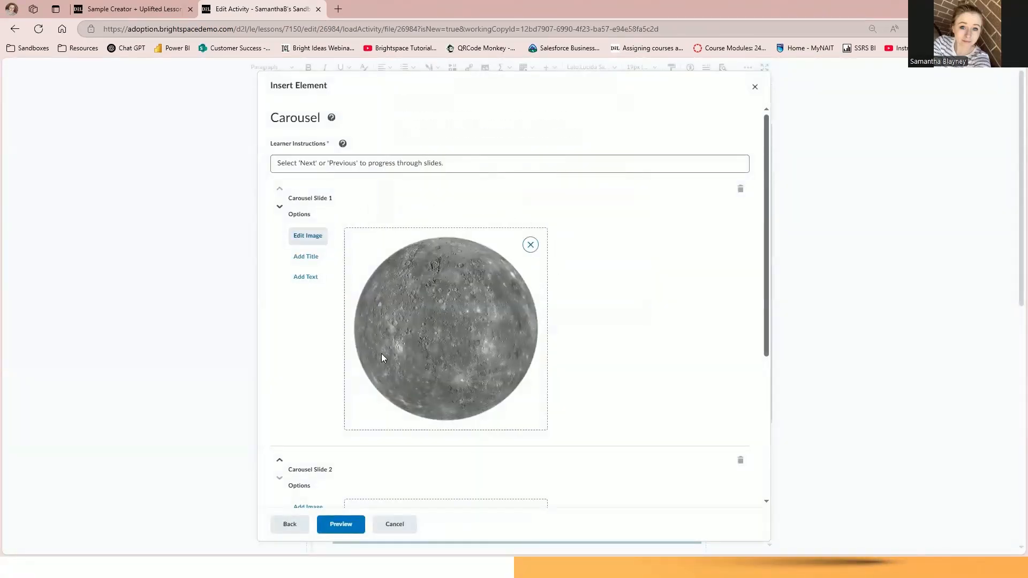
Title Carousel Slide 1 "Mercury" and add the text "The closest planet to the Sun, Mercury is also the smallest planet in our solar system.".
{"action": "left_click", "coordinate": [308, 264]}
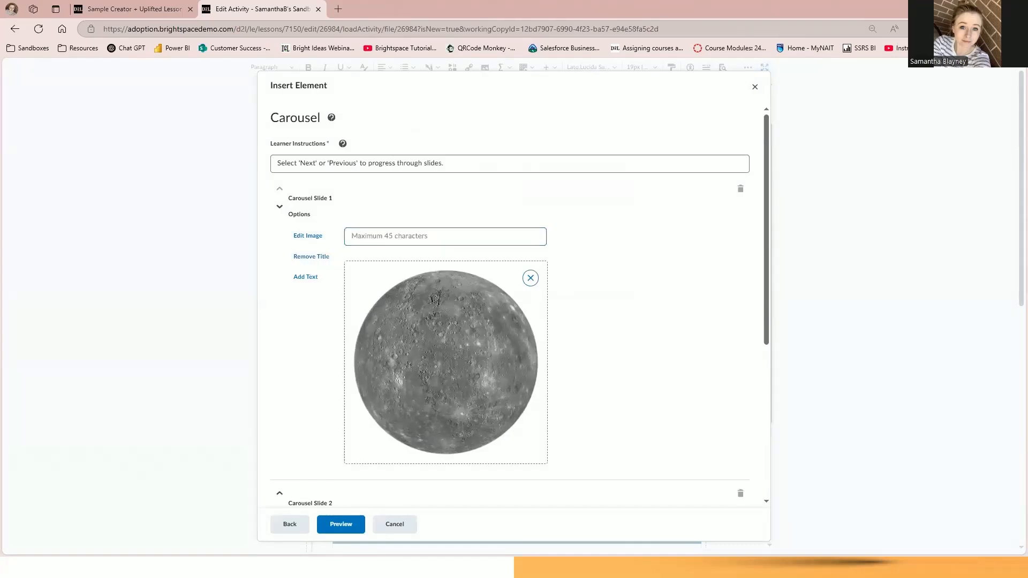
{"action": "left_click", "coordinate": [440, 231]}
{"action": "type", "text": "Mercury"}
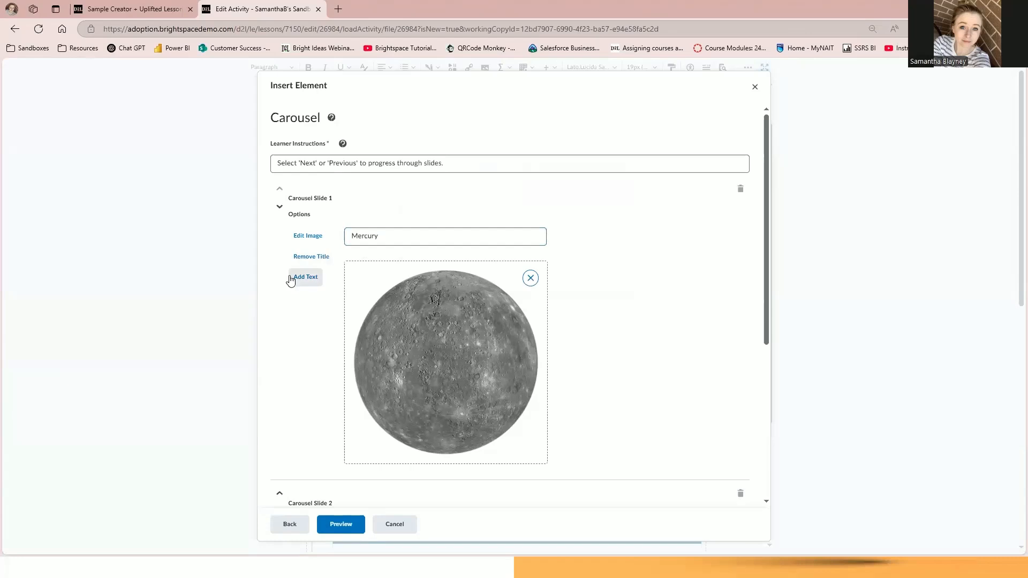
{"action": "left_click", "coordinate": [316, 282]}
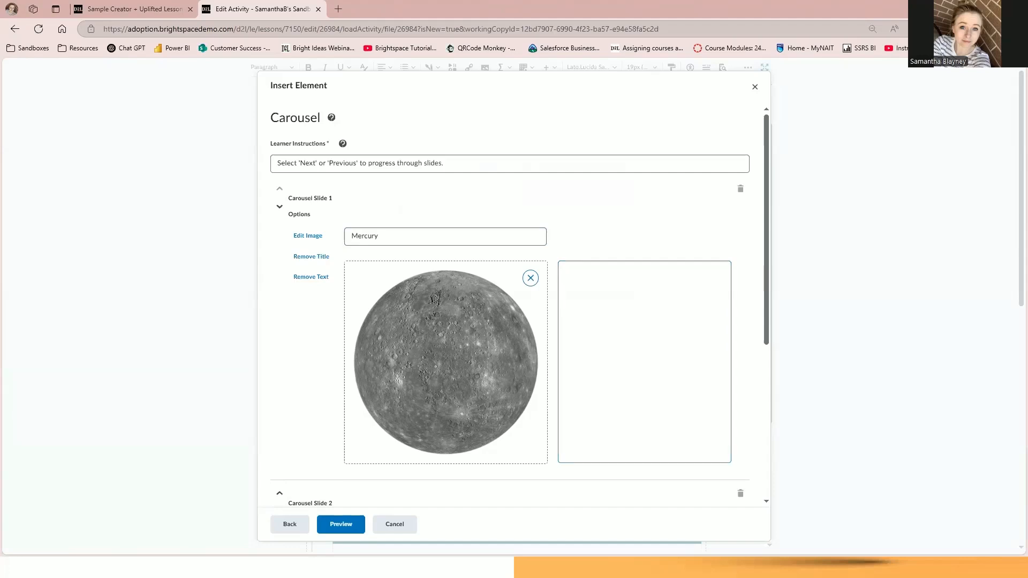
{"action": "left_click", "coordinate": [580, 293]}
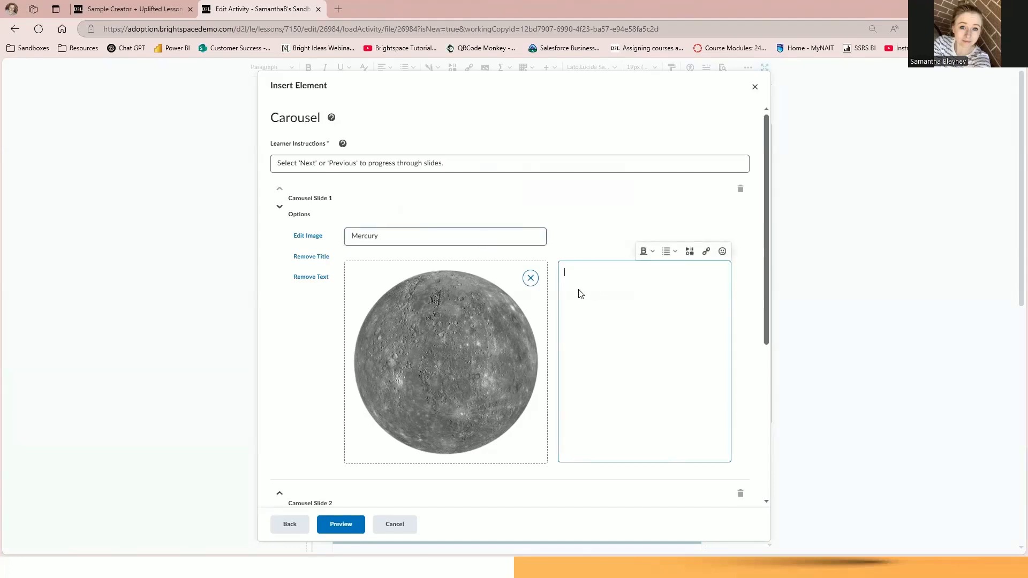
{"action": "type", "text": "The closest planet to the Sun, Mercury is also the smallest planet in our solar system."}
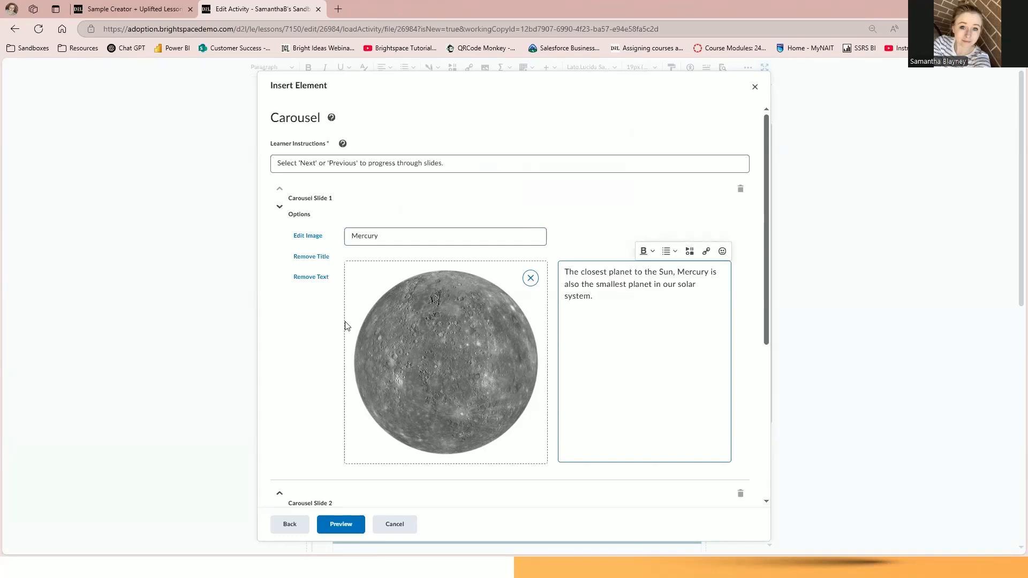
Upload venus.png from the Solar System folder to Carousel Slide 2 with the alternative text "Image of Venus".
{"action": "scroll", "coordinate": [318, 340], "scroll_direction": "down", "scroll_amount": 4}
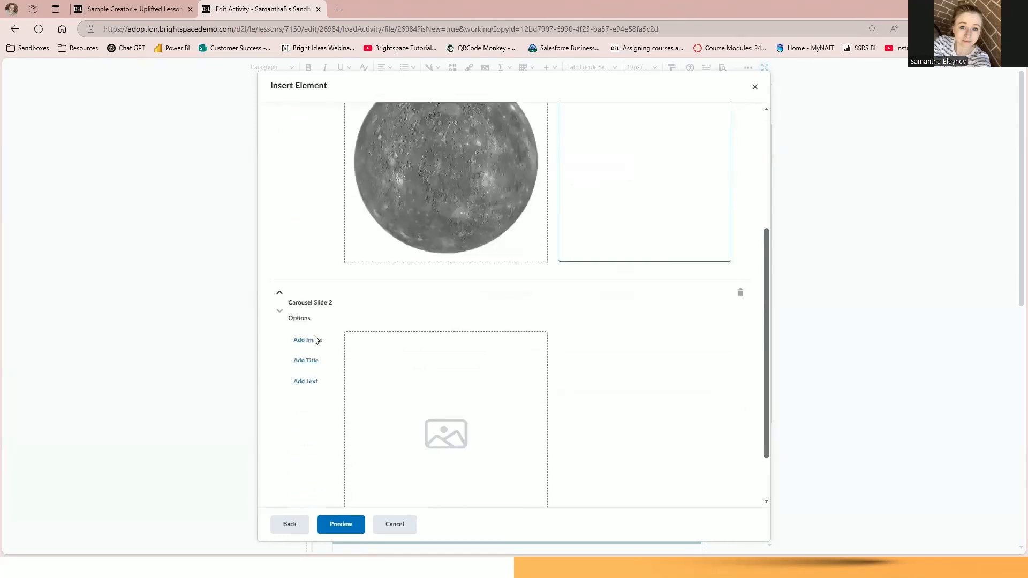
{"action": "scroll", "coordinate": [417, 351], "scroll_direction": "down", "scroll_amount": 1}
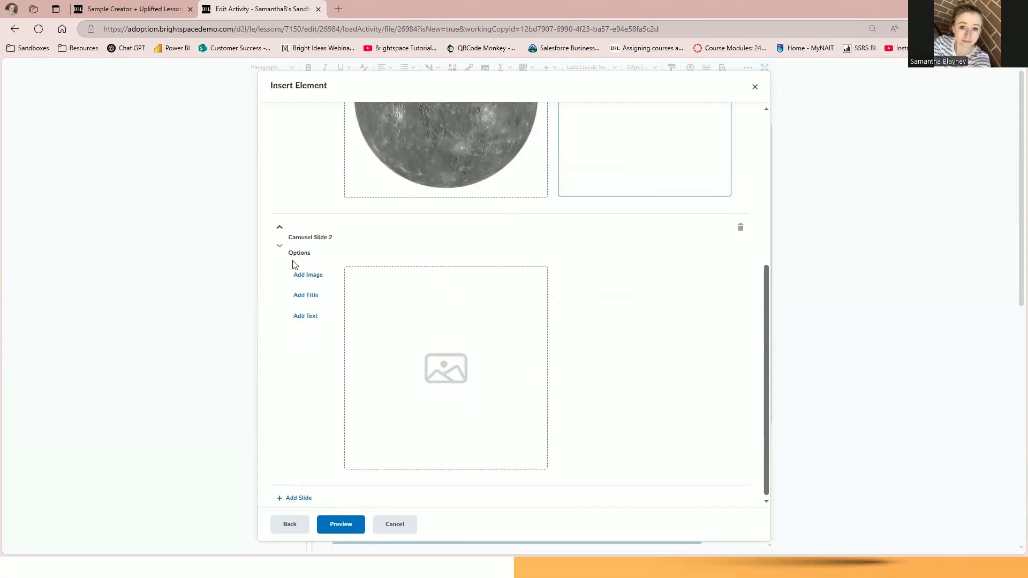
{"action": "left_click", "coordinate": [316, 275]}
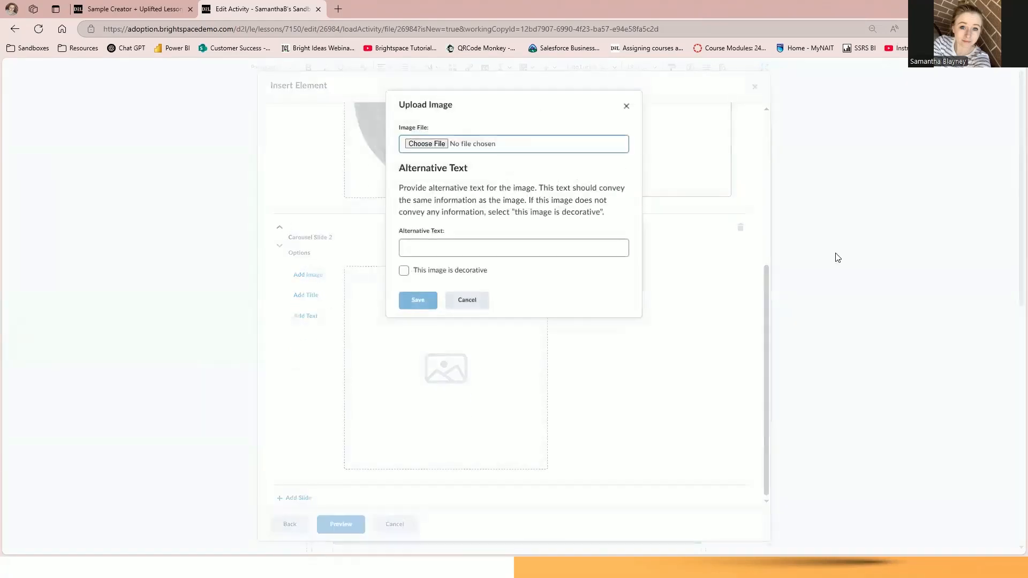
{"action": "left_click", "coordinate": [426, 144]}
{"action": "left_click", "coordinate": [139, 153]}
{"action": "left_click", "coordinate": [464, 348]}
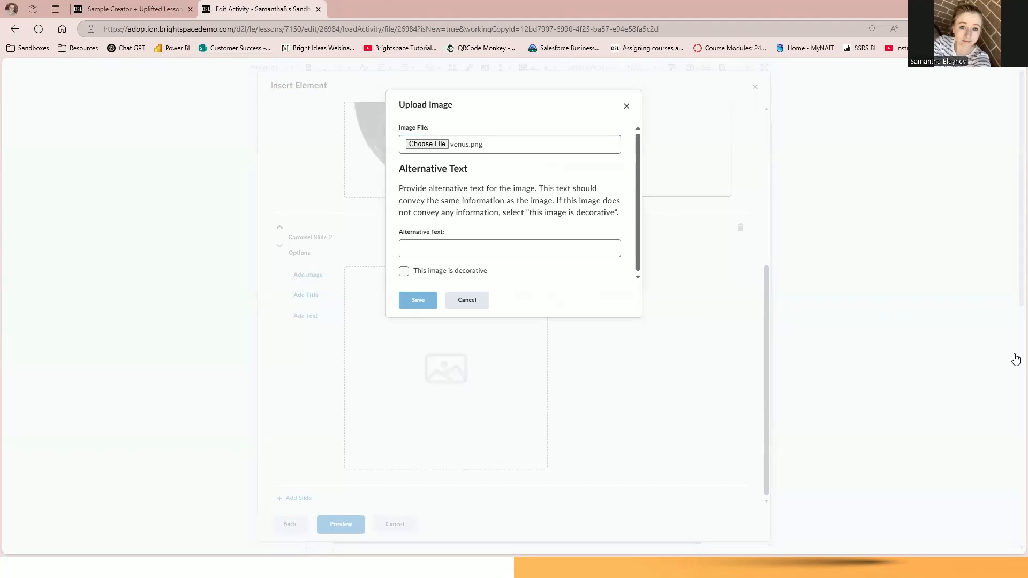
{"action": "left_click", "coordinate": [472, 246]}
{"action": "type", "text": "Image of Venus"}
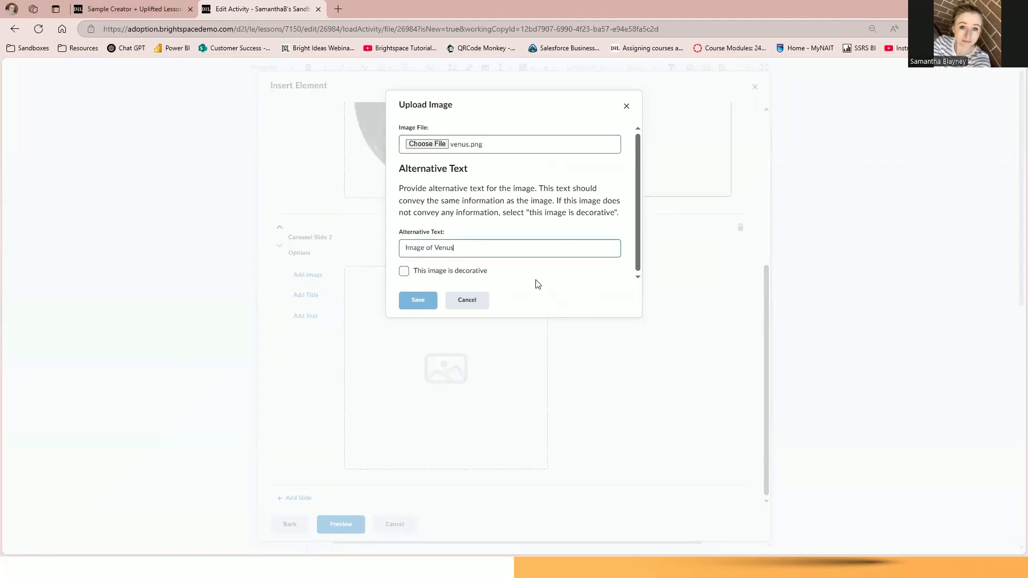
{"action": "left_click", "coordinate": [415, 302]}
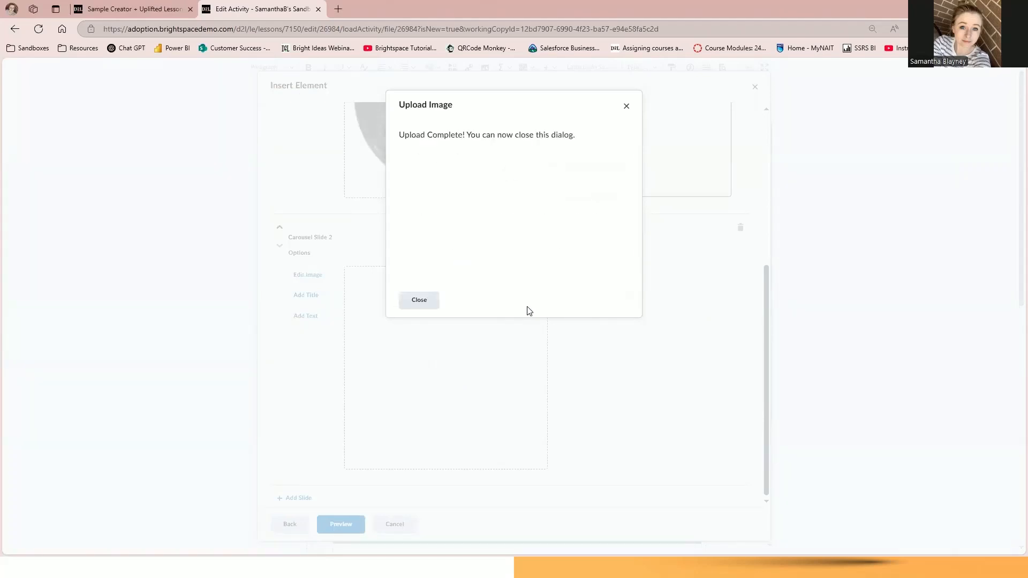
{"action": "left_click", "coordinate": [418, 300]}
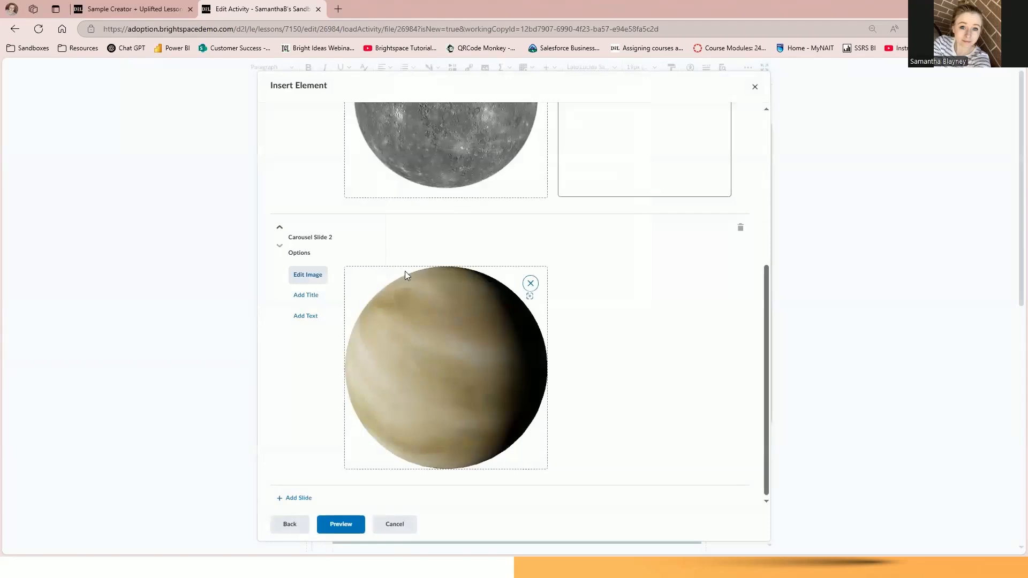
Title Carousel Slide 2 "Venus" and add the text "Known as Earth's "sister planet," Venus is similar in size and composition but has a thick, toxic atmosphere.".
{"action": "left_click", "coordinate": [308, 295]}
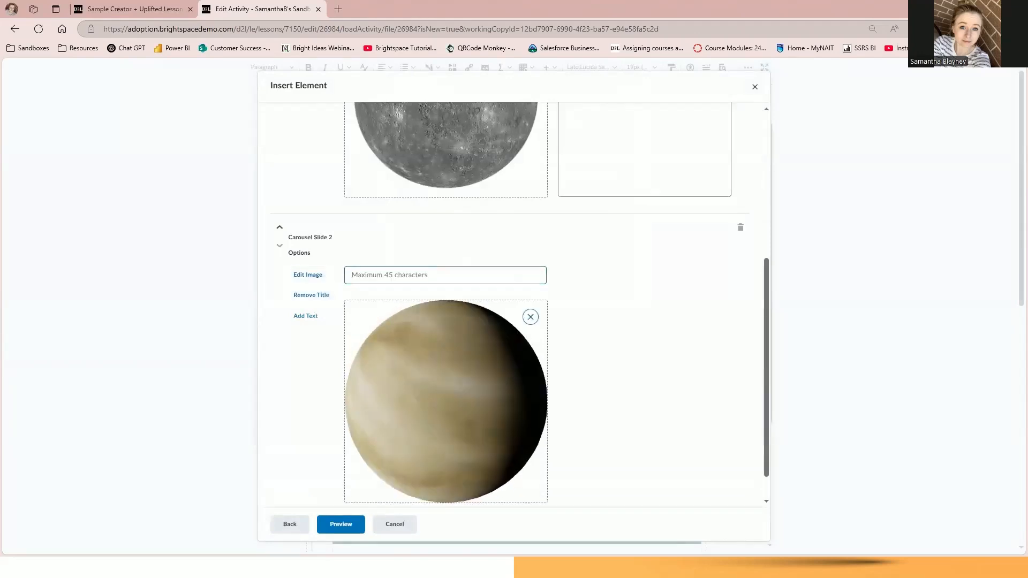
{"action": "type", "text": "Venus"}
{"action": "left_click", "coordinate": [304, 316]}
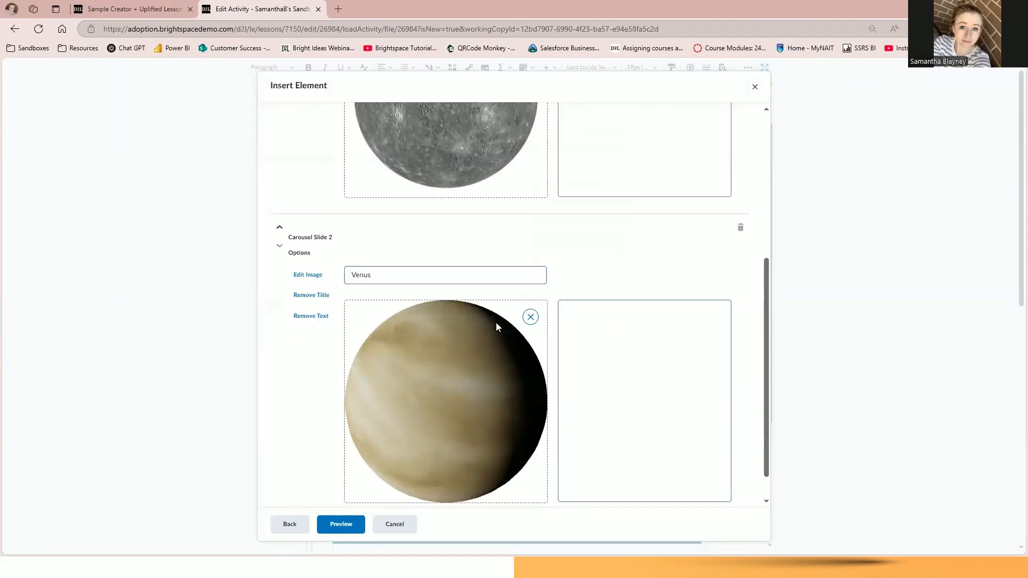
{"action": "left_click", "coordinate": [591, 325]}
{"action": "type", "text": "Known as Earth's \"sister planet,\" Venus is similar in size and composition but has a thick, toxic atmosphere."}
{"action": "left_click", "coordinate": [599, 275]}
Look back over the Mercury and Venus slides and add a third slide to the carousel.
{"action": "scroll", "coordinate": [601, 277], "scroll_direction": "down", "scroll_amount": 2}
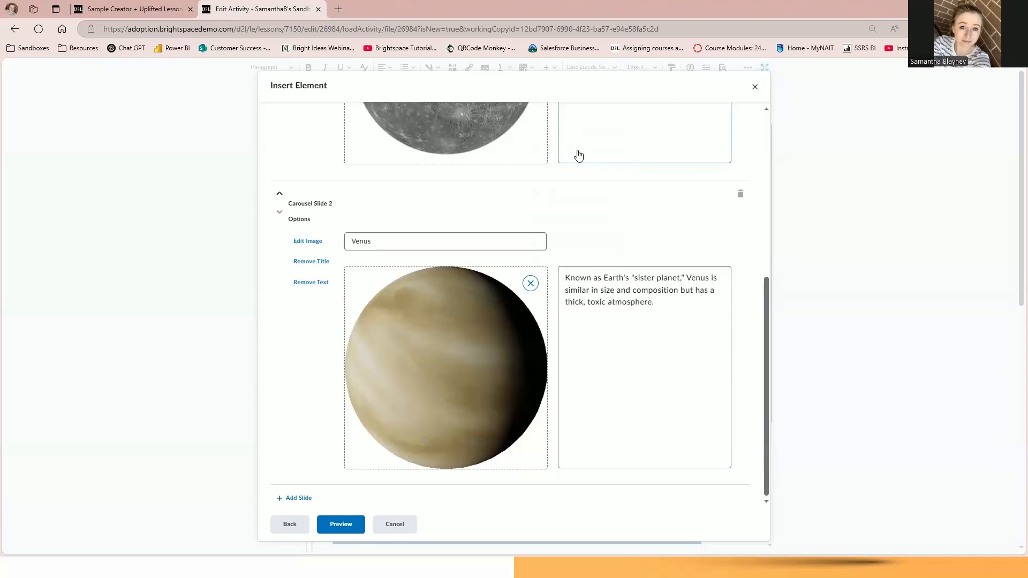
{"action": "scroll", "coordinate": [528, 232], "scroll_direction": "up", "scroll_amount": 5}
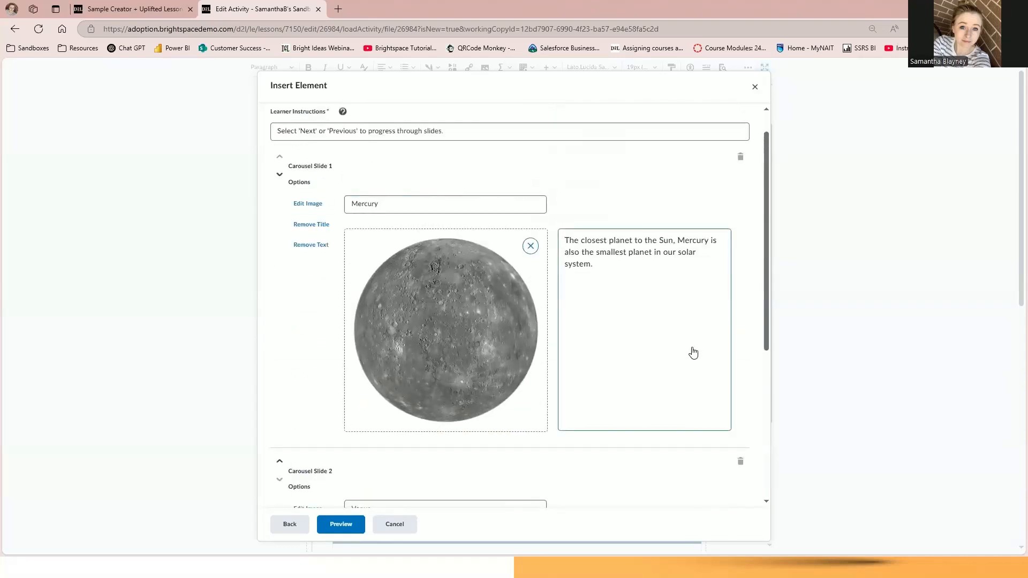
{"action": "scroll", "coordinate": [532, 326], "scroll_direction": "down", "scroll_amount": 1}
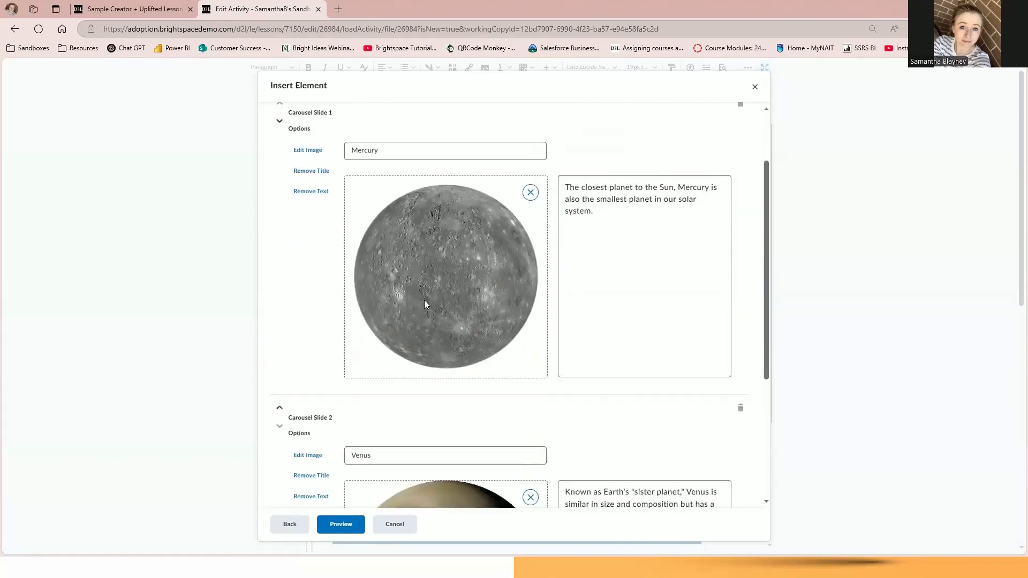
{"action": "scroll", "coordinate": [481, 332], "scroll_direction": "down", "scroll_amount": 4}
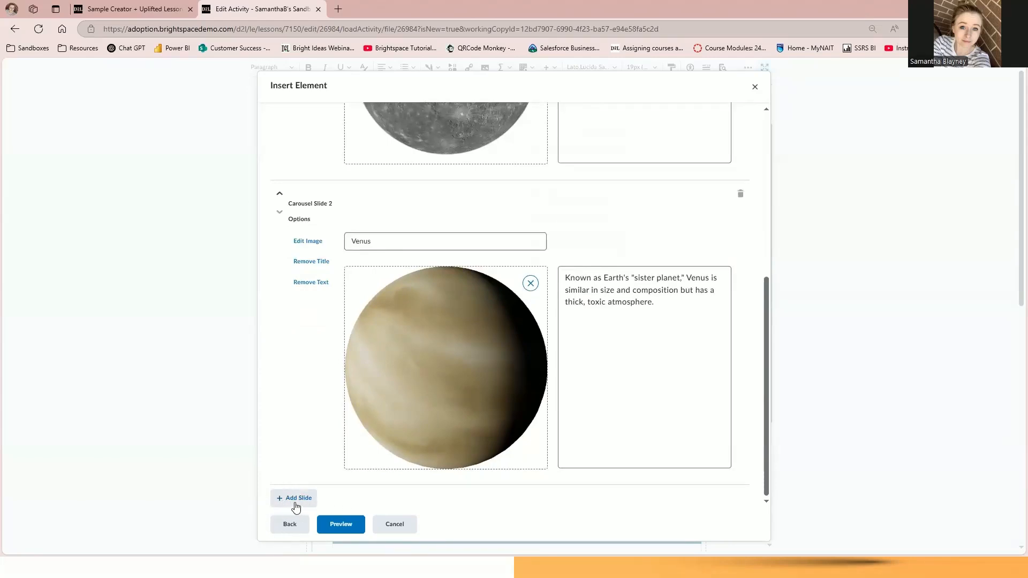
{"action": "left_click", "coordinate": [296, 498]}
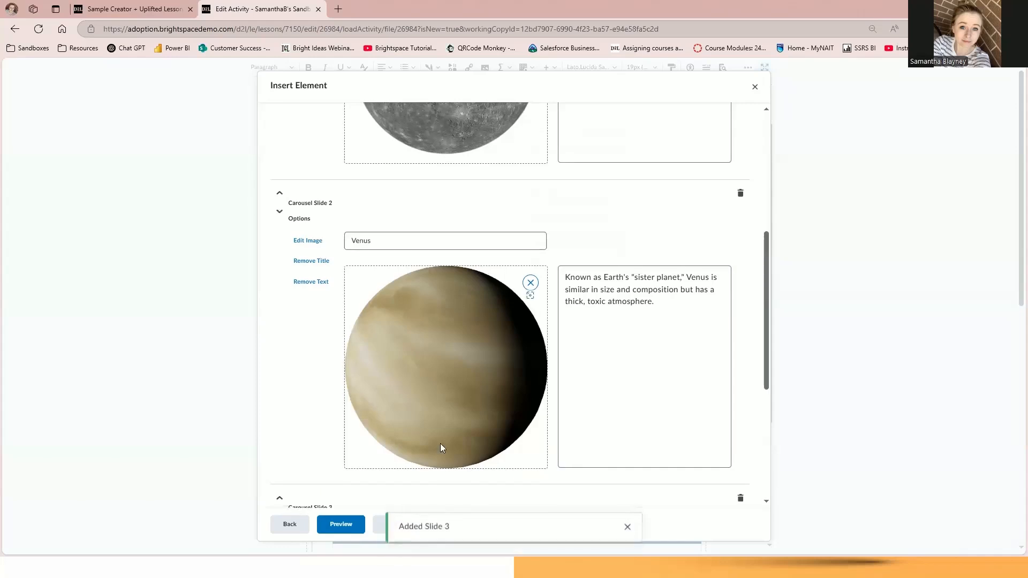
{"action": "scroll", "coordinate": [440, 443], "scroll_direction": "down", "scroll_amount": 5}
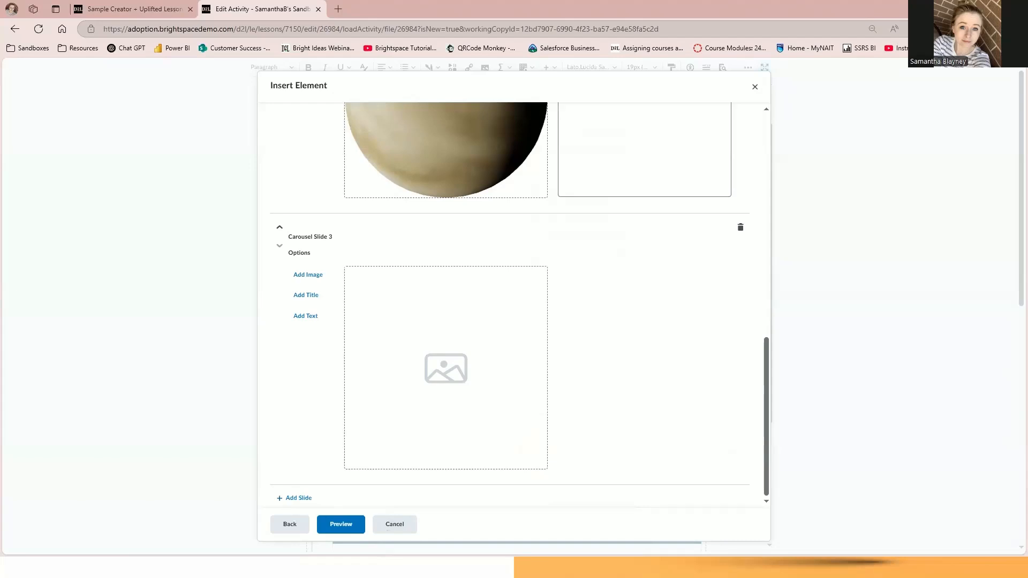
Upload earth.png from the Solar System folder to Carousel Slide 3 with the alternative text "Image of Earth".
{"action": "left_click", "coordinate": [308, 276]}
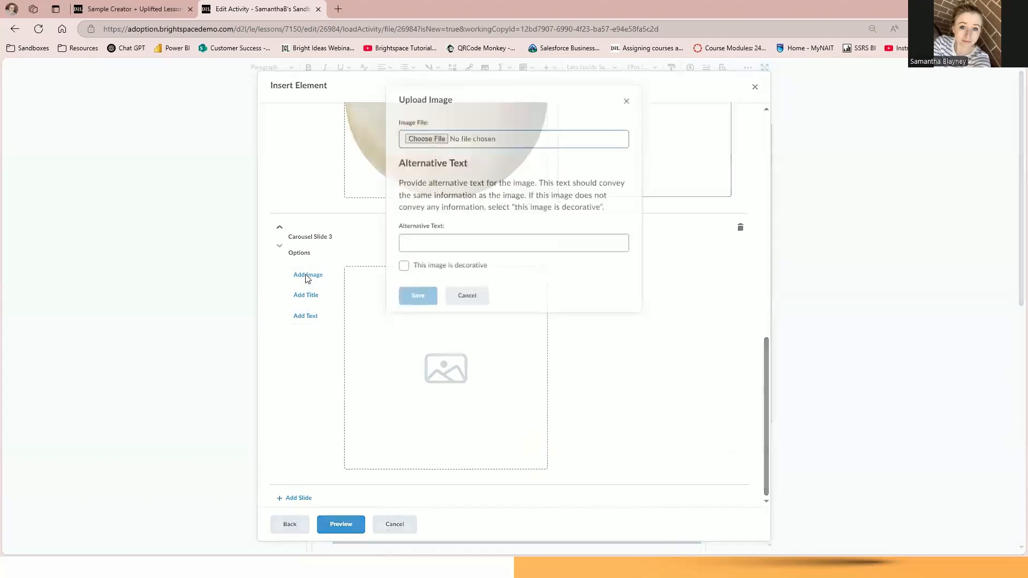
{"action": "left_click", "coordinate": [423, 143]}
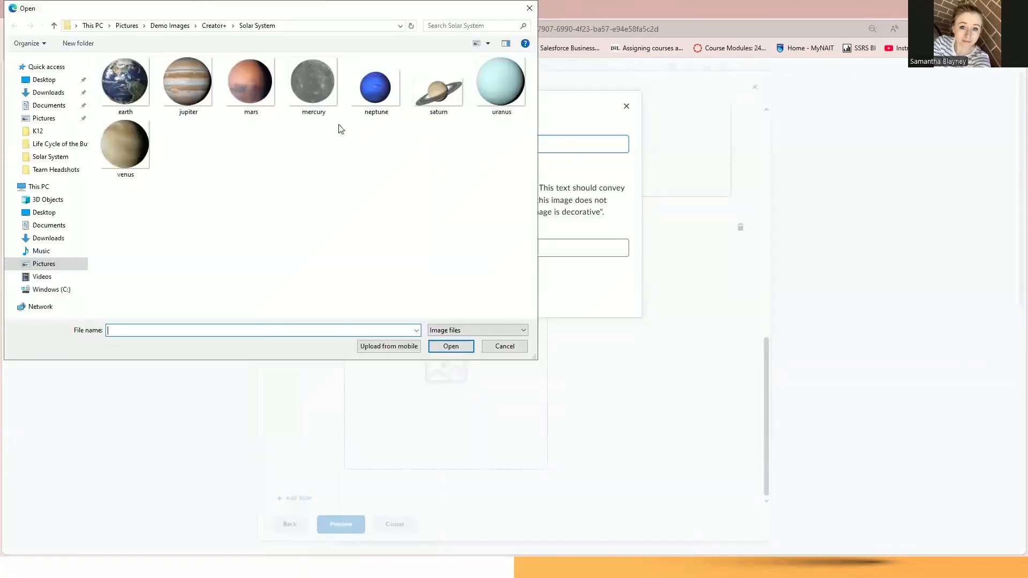
{"action": "left_click", "coordinate": [126, 85]}
{"action": "left_click", "coordinate": [430, 351]}
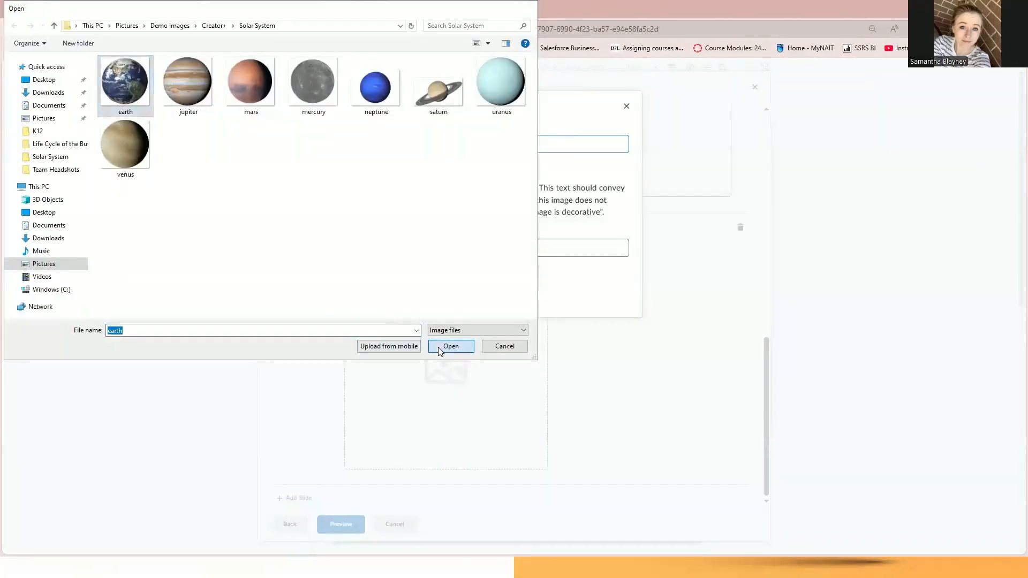
{"action": "left_click", "coordinate": [445, 248]}
{"action": "type", "text": "Image of Earth"}
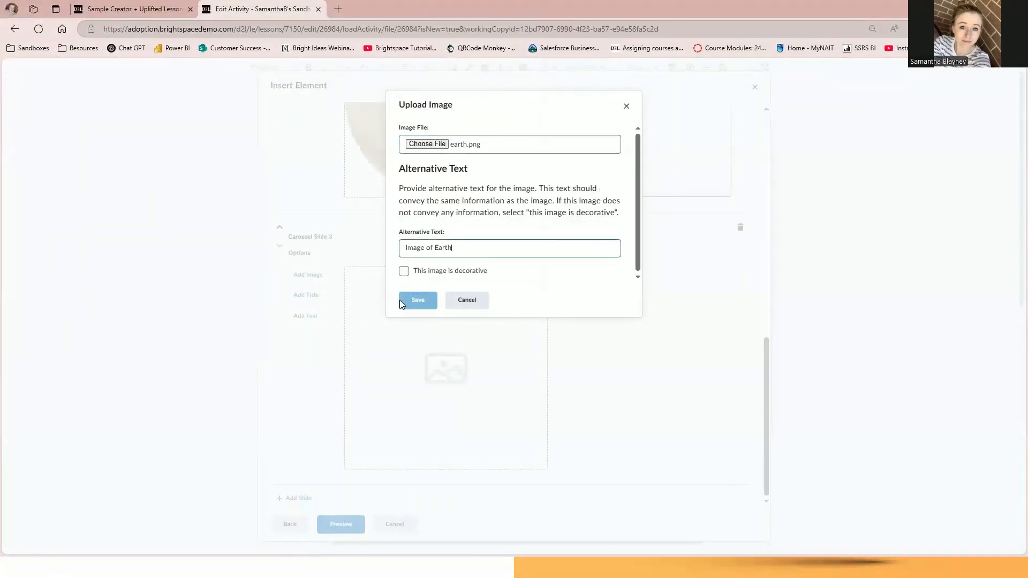
{"action": "left_click", "coordinate": [408, 303]}
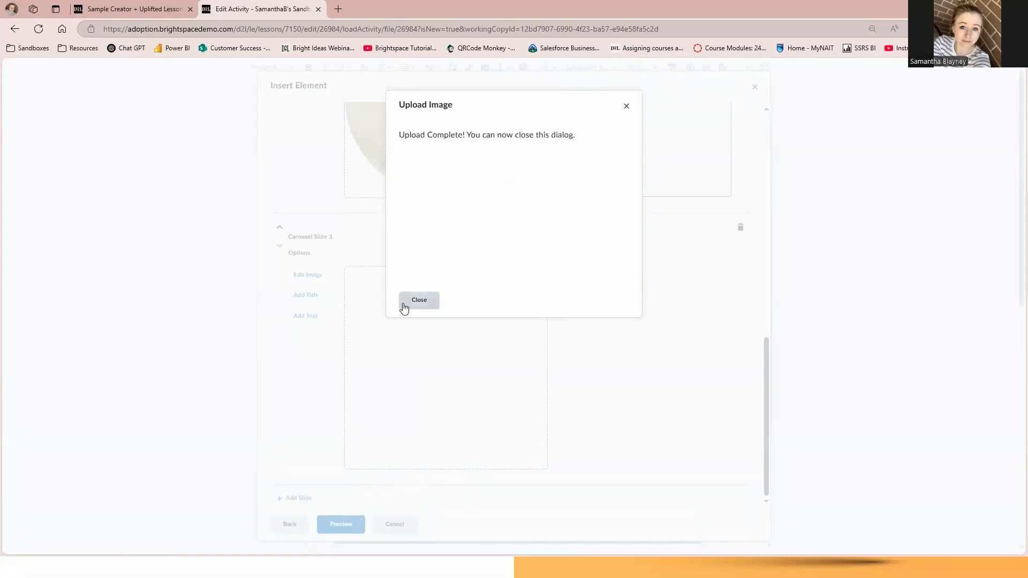
{"action": "left_click", "coordinate": [406, 303]}
Title Carousel Slide 3 "Earth" and add the text "Our home planet, Earth is the only known planet to support life.".
{"action": "left_click", "coordinate": [312, 296]}
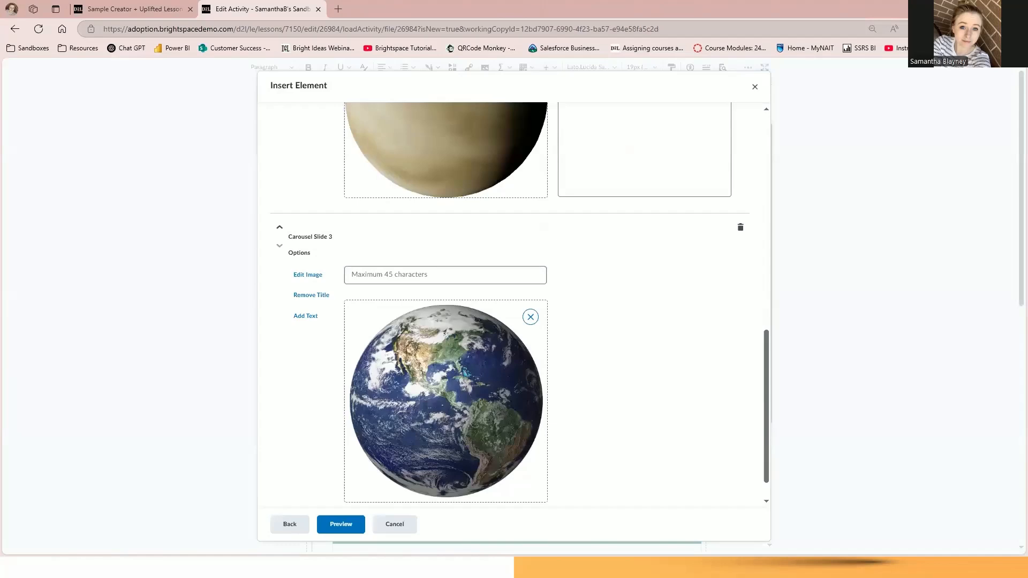
{"action": "left_click", "coordinate": [401, 273]}
{"action": "type", "text": "Earth"}
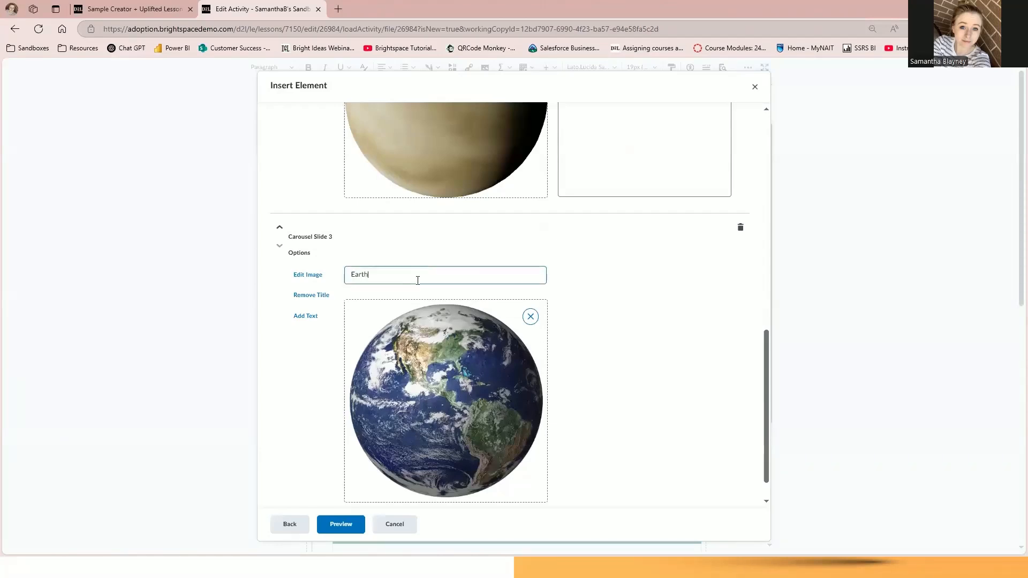
{"action": "left_click", "coordinate": [601, 293]}
{"action": "double_click", "coordinate": [304, 317]}
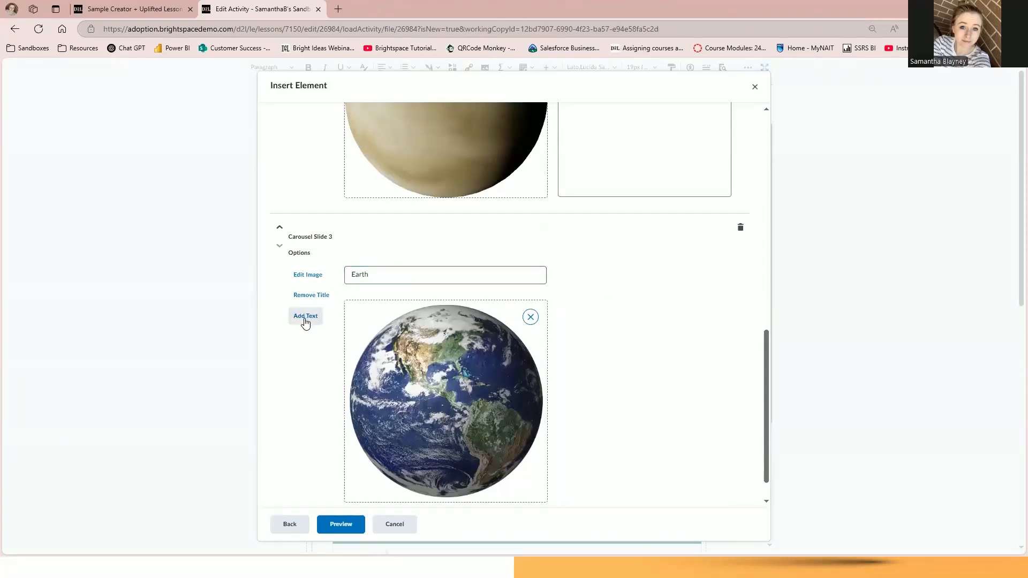
{"action": "left_click", "coordinate": [314, 317]}
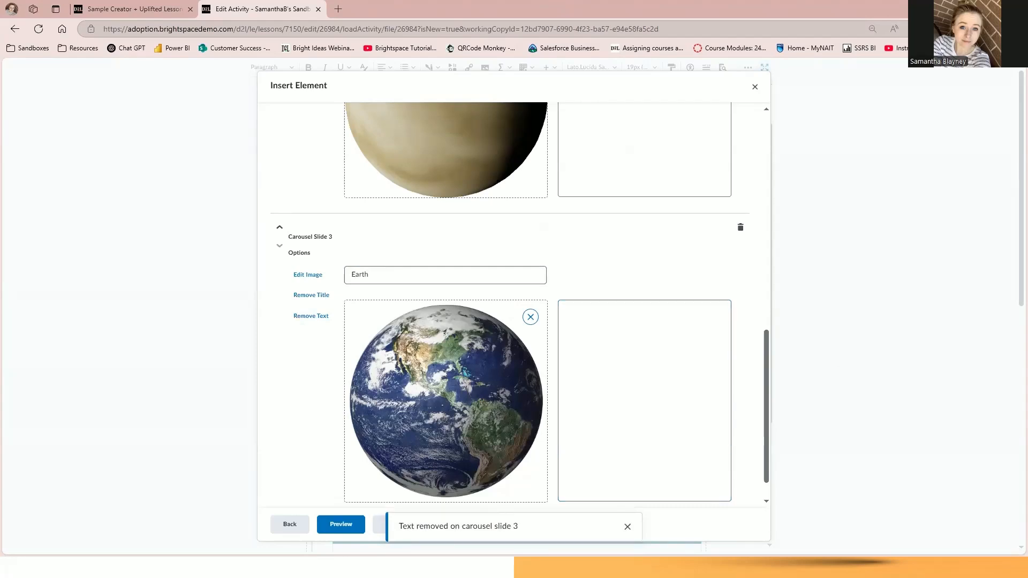
{"action": "left_click", "coordinate": [648, 328]}
{"action": "type", "text": "Our home planet, Earth is the only known planet to support life."}
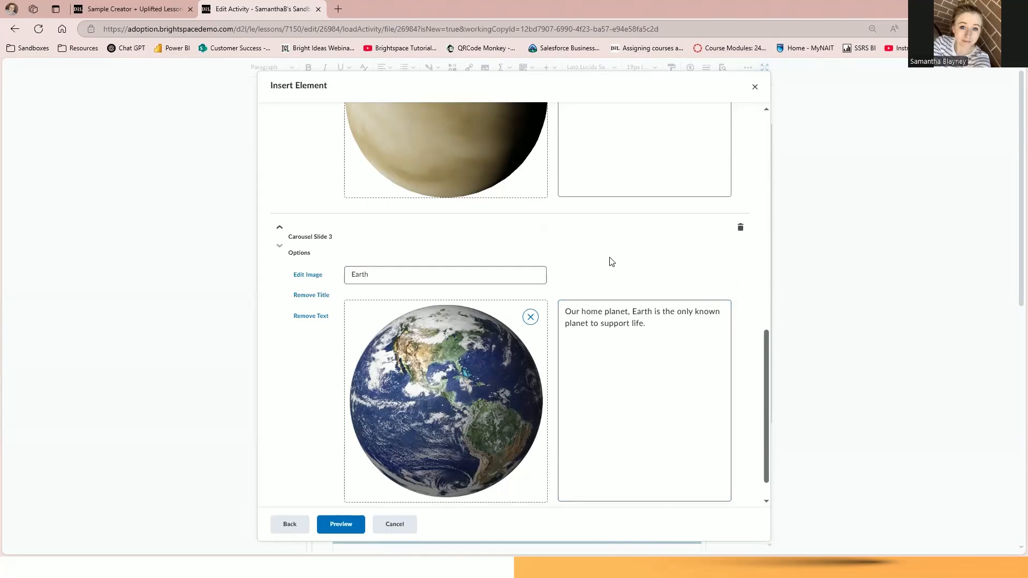
Preview the carousel and page forwards and backwards through the Mercury, Venus and Earth slides.
{"action": "scroll", "coordinate": [610, 262], "scroll_direction": "up", "scroll_amount": 4}
{"action": "scroll", "coordinate": [616, 291], "scroll_direction": "up", "scroll_amount": 4}
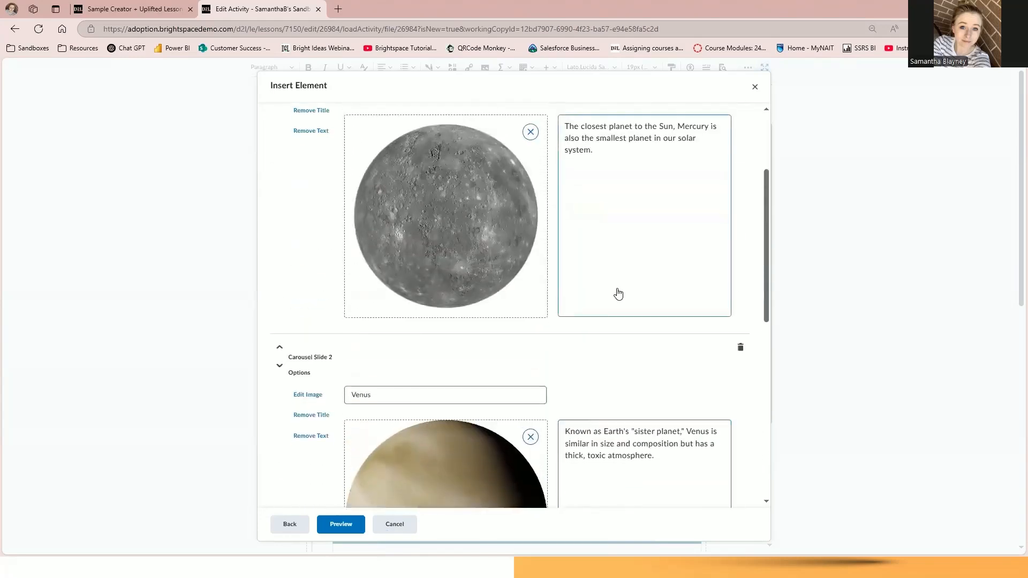
{"action": "scroll", "coordinate": [615, 291], "scroll_direction": "down", "scroll_amount": 8}
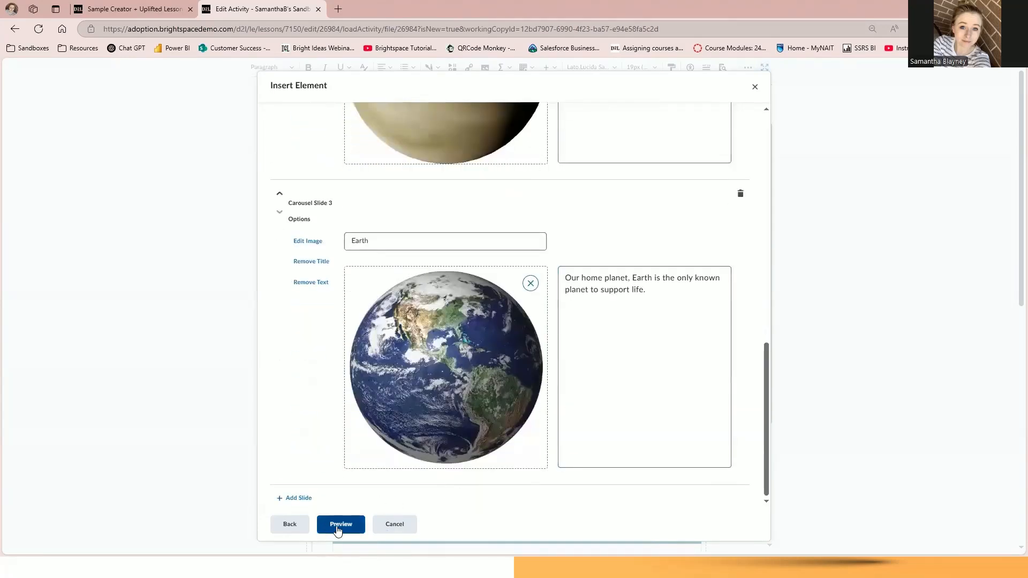
{"action": "left_click", "coordinate": [337, 528]}
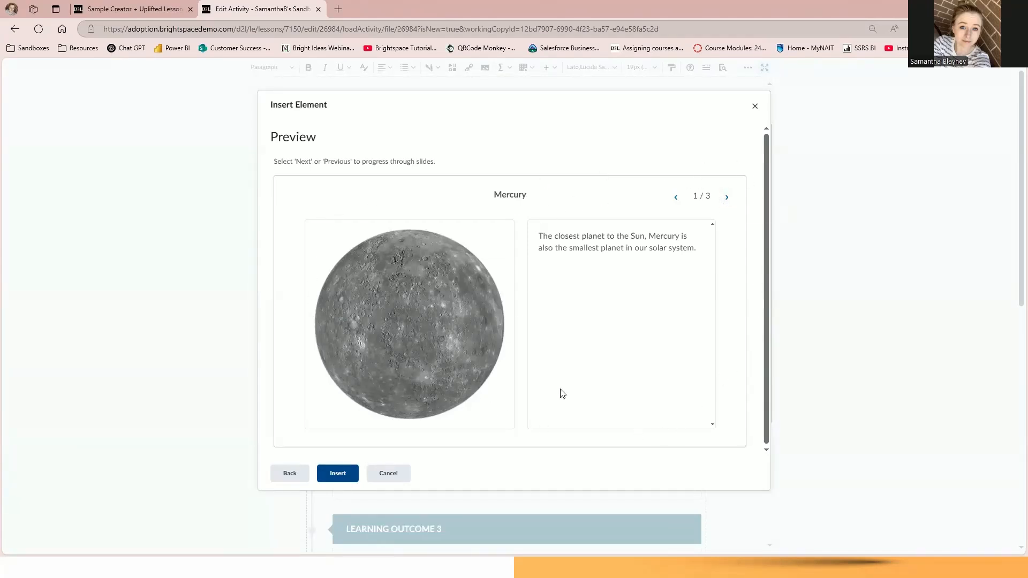
{"action": "left_click", "coordinate": [727, 198]}
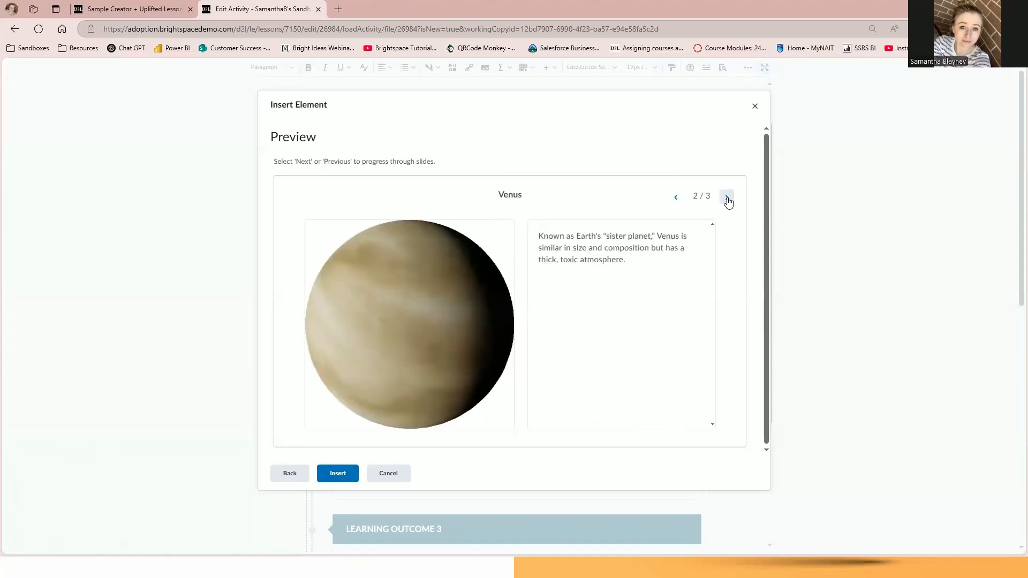
{"action": "left_click", "coordinate": [727, 199]}
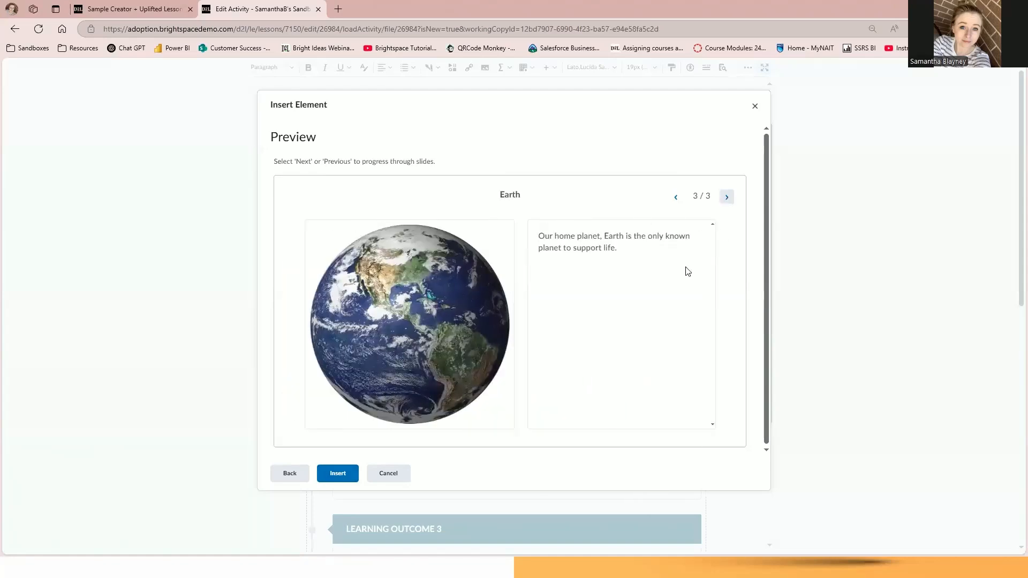
{"action": "left_click", "coordinate": [727, 198]}
{"action": "left_click", "coordinate": [728, 198]}
{"action": "left_click", "coordinate": [674, 201]}
{"action": "left_click", "coordinate": [675, 202]}
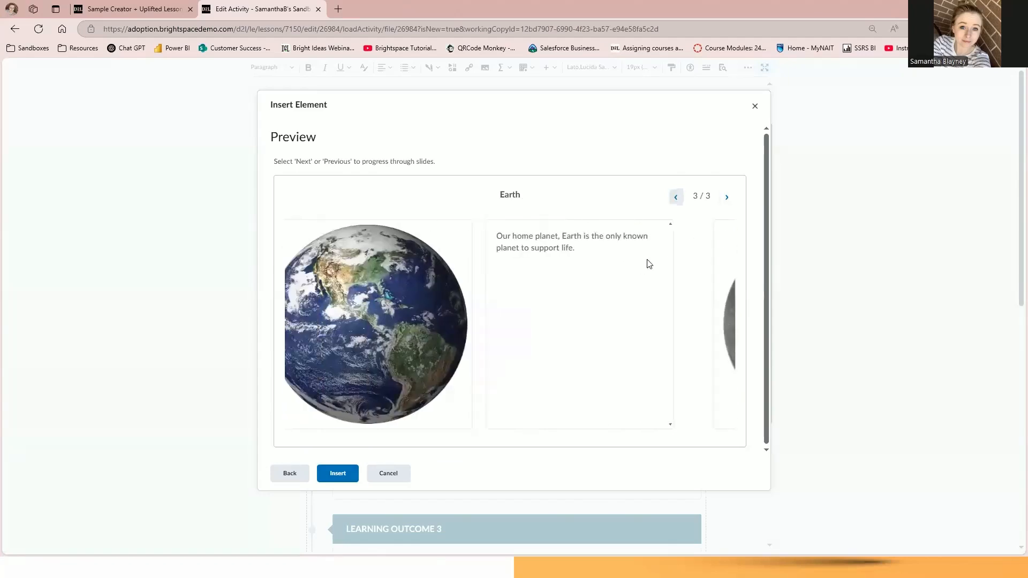
{"action": "left_click", "coordinate": [727, 200]}
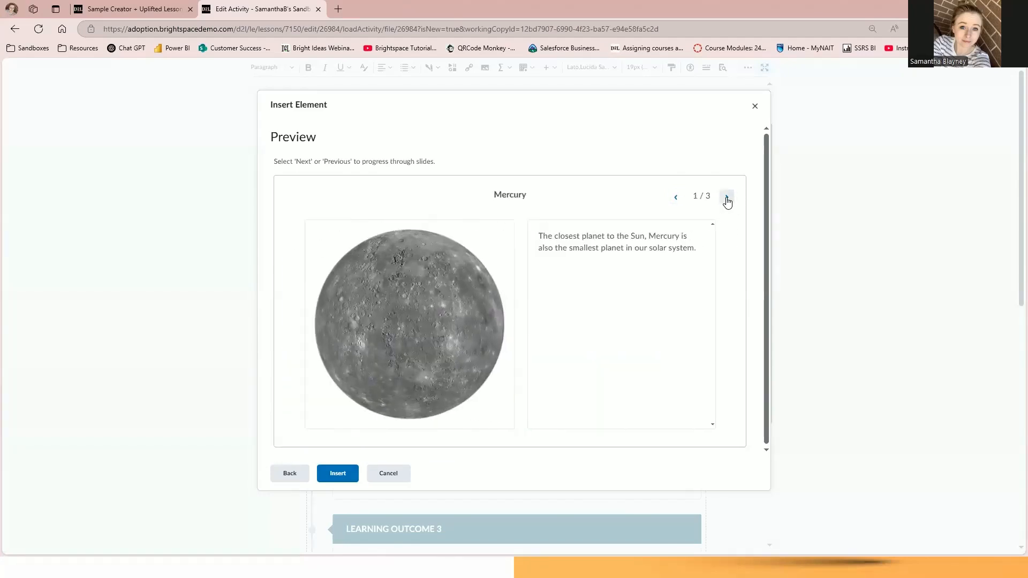
{"action": "left_click", "coordinate": [727, 199]}
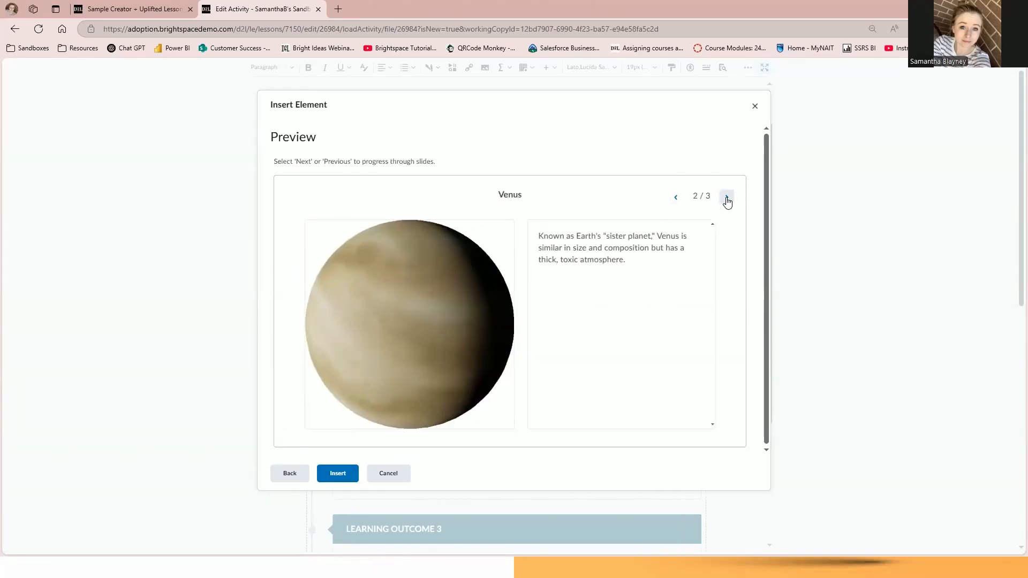
Insert the planets carousel into the page below the butterfly life cycle practice.
{"action": "left_click", "coordinate": [338, 473]}
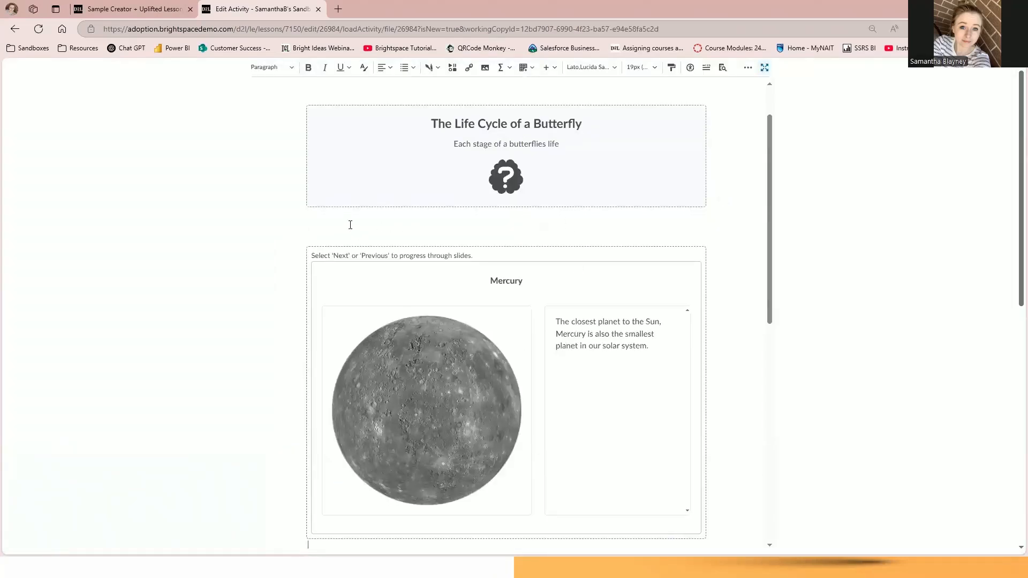
{"action": "scroll", "coordinate": [348, 225], "scroll_direction": "down", "scroll_amount": 1}
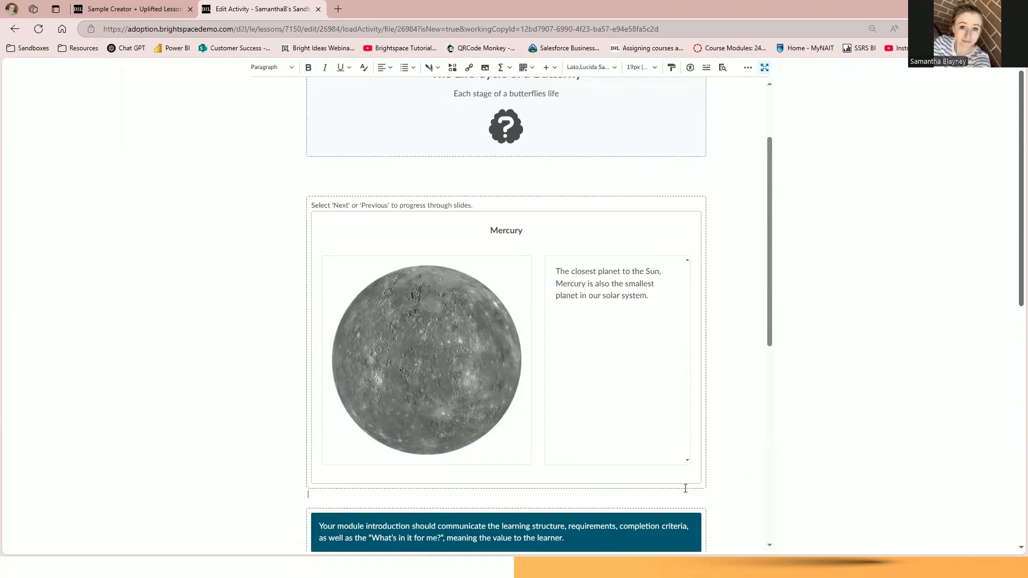